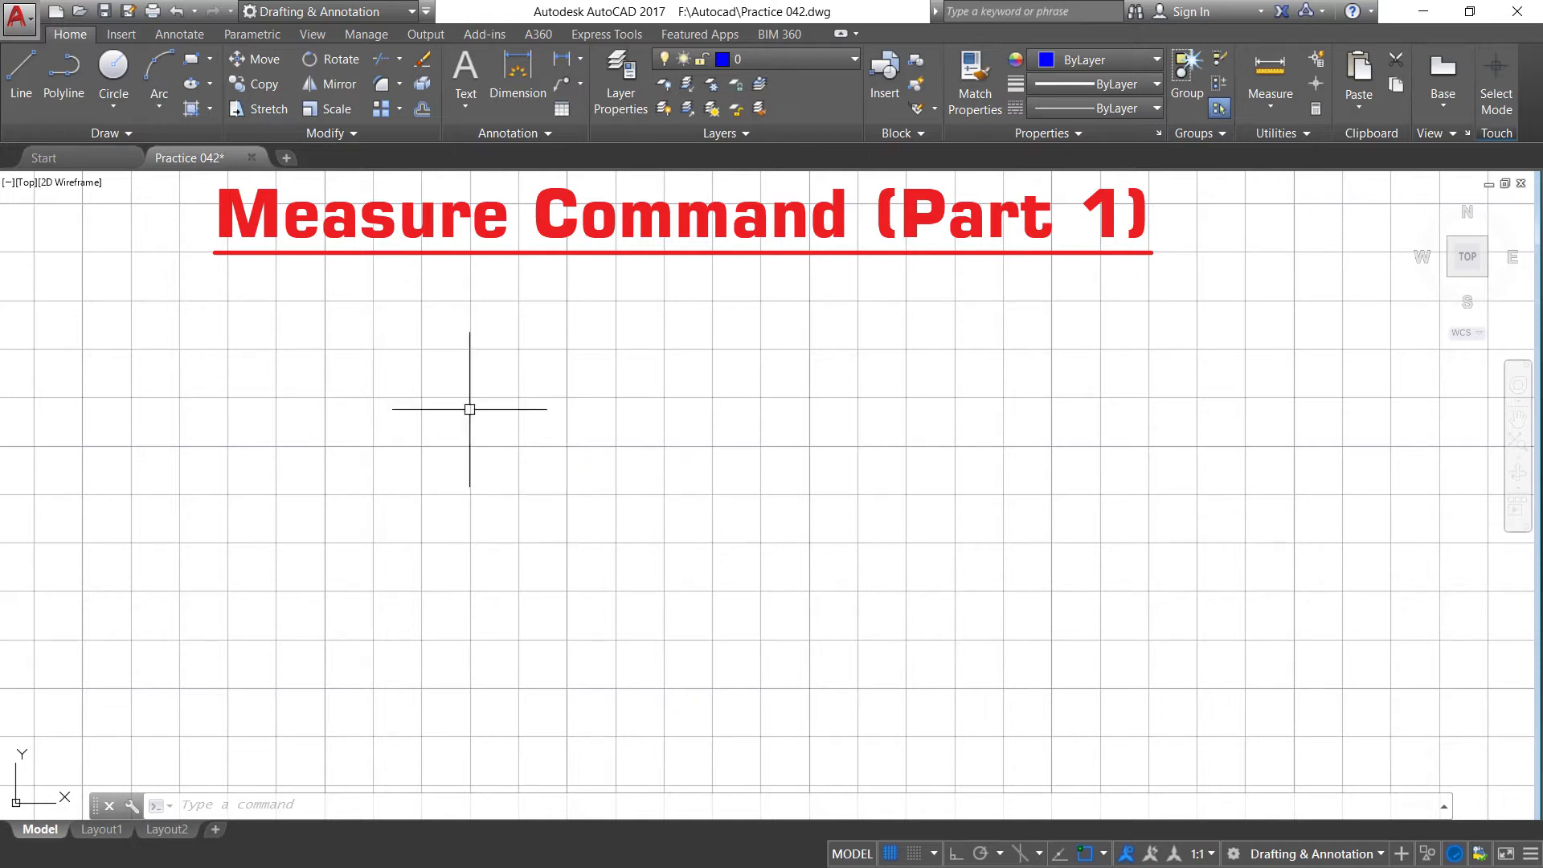
Draw a horizontal line at upper left with Ortho turned on.
{"action": "left_click", "coordinate": [22, 91]}
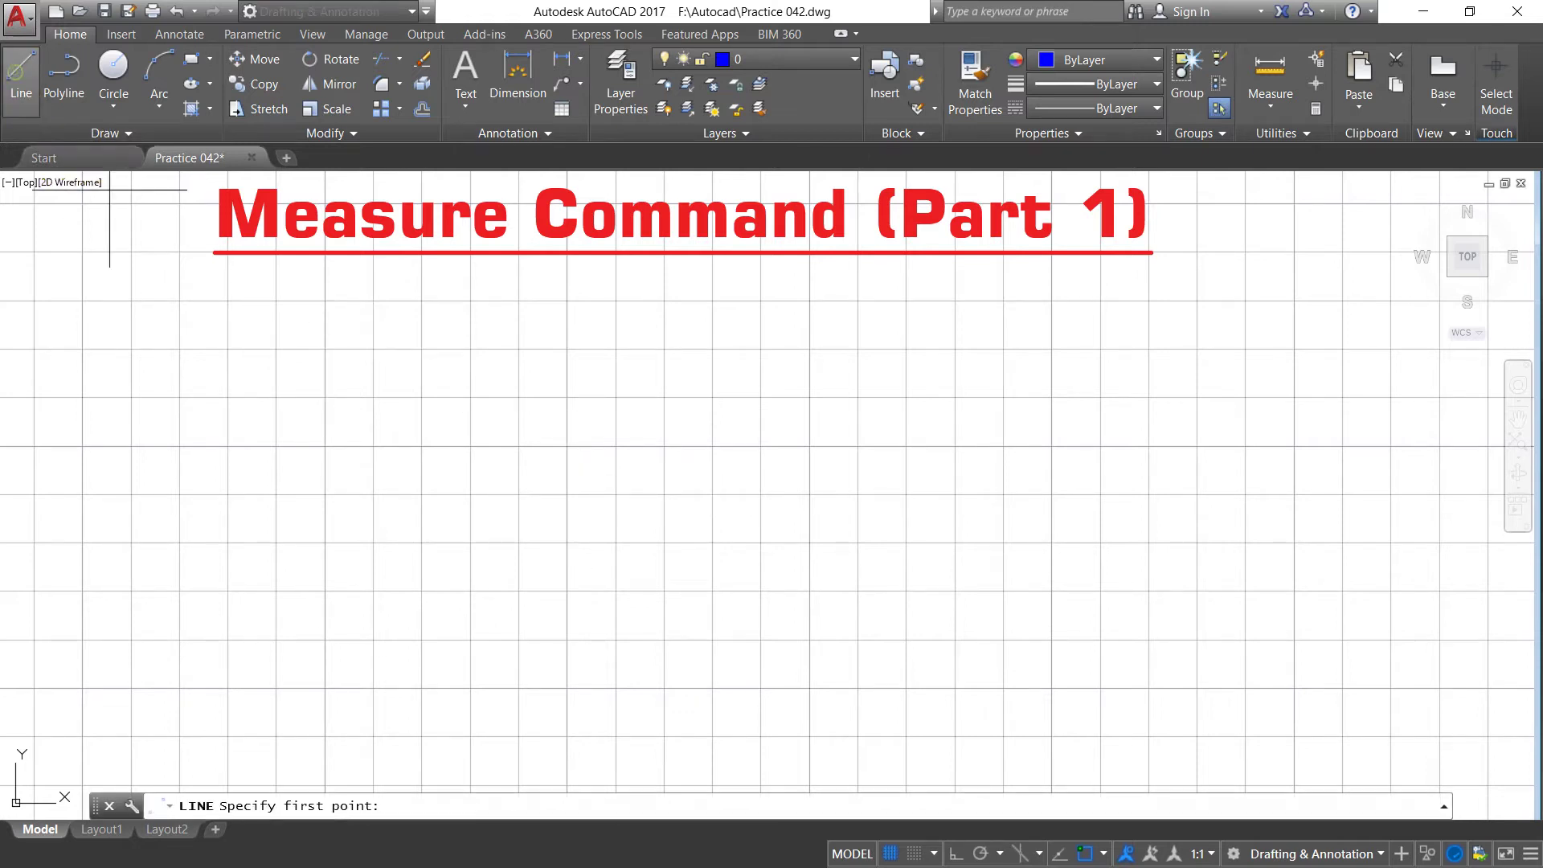
{"action": "left_click", "coordinate": [119, 539]}
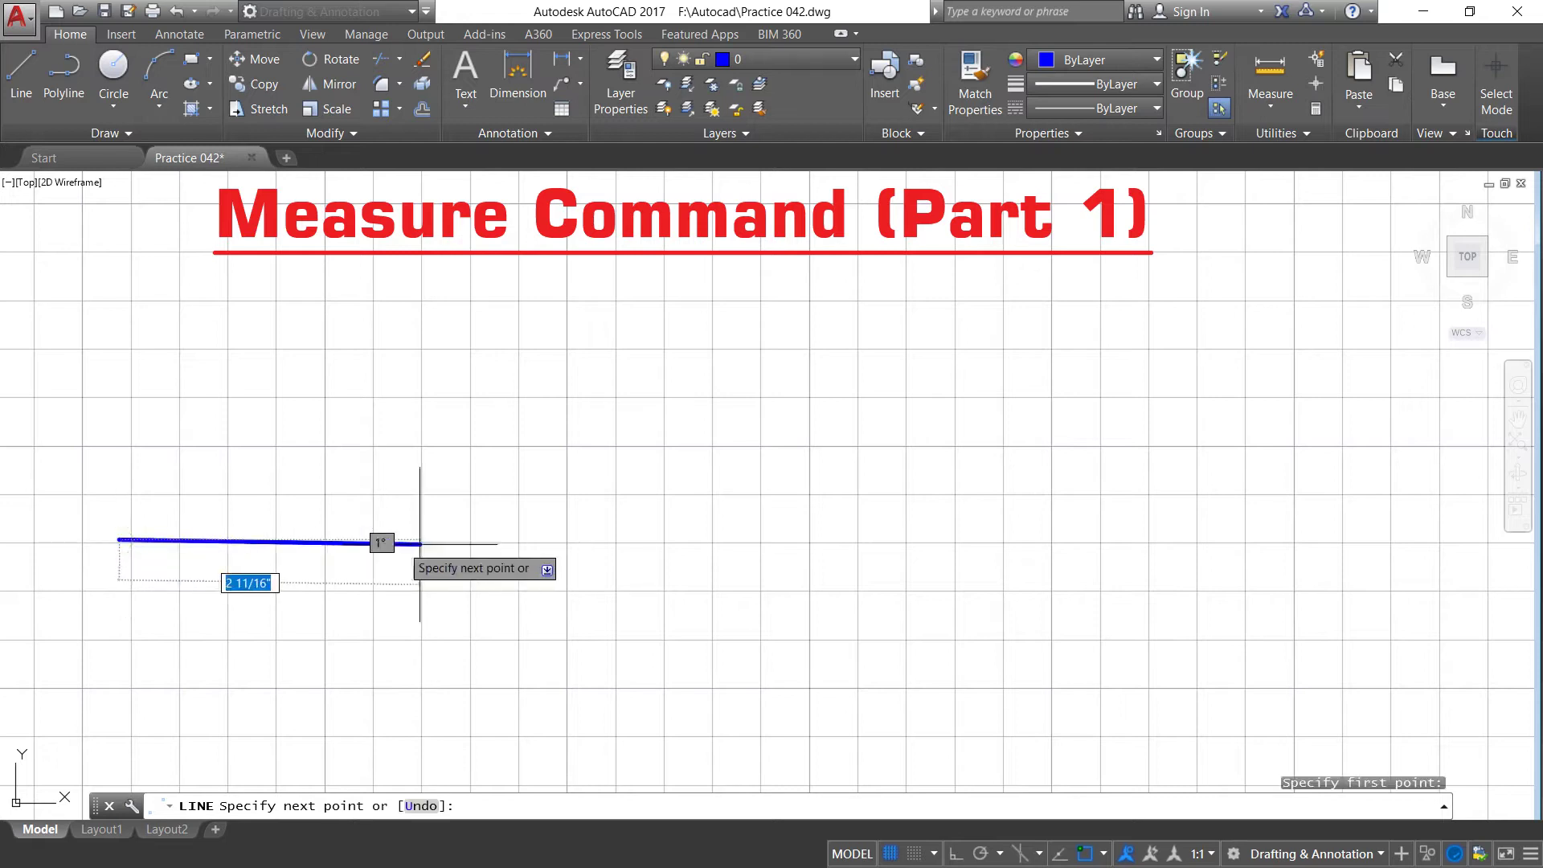
{"action": "left_click", "coordinate": [956, 853]}
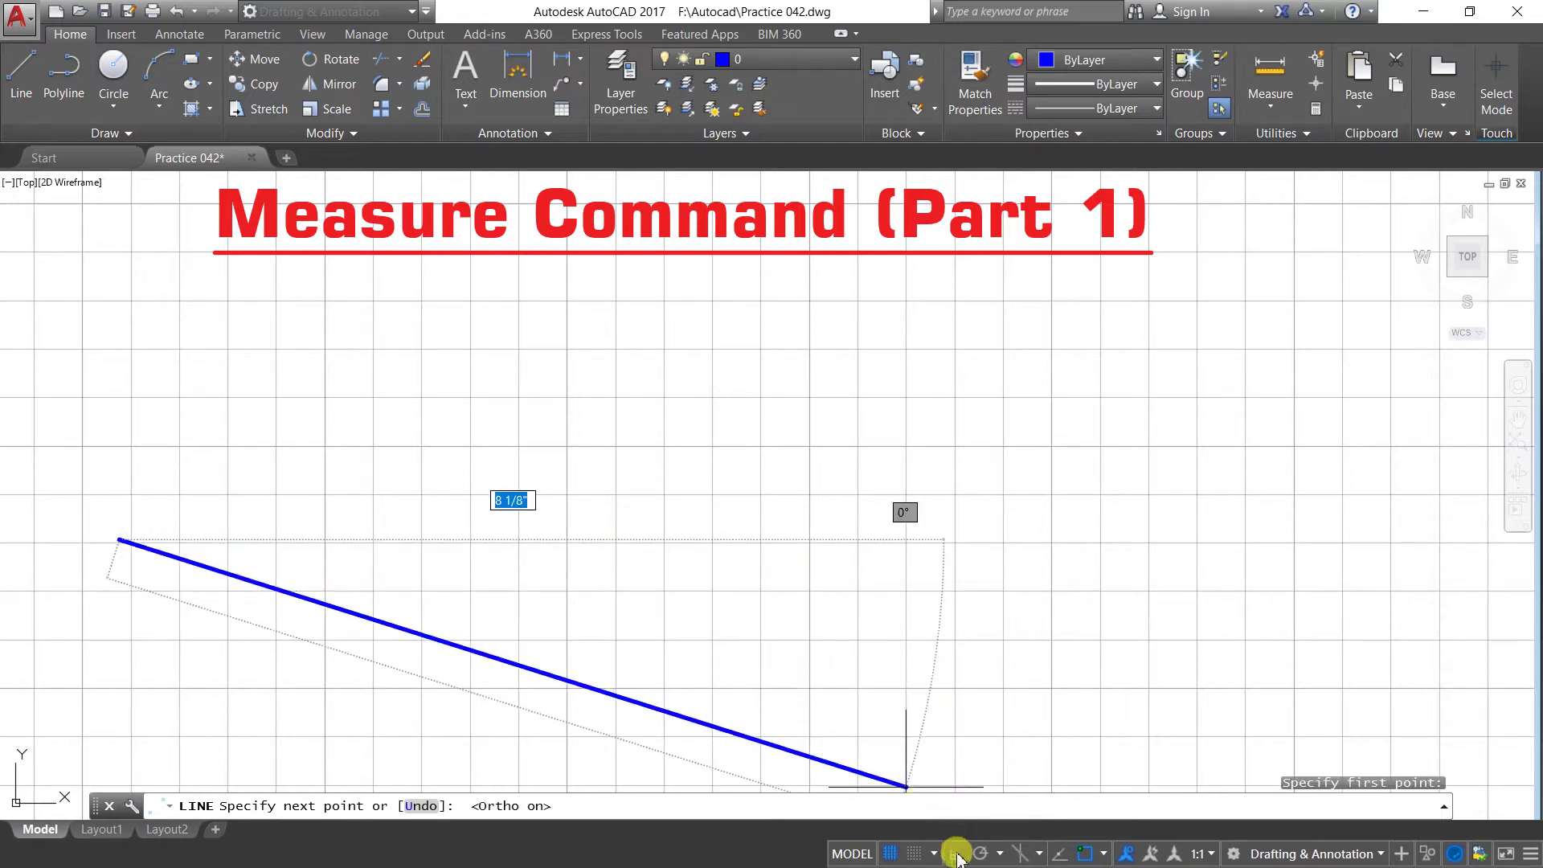
{"action": "left_click", "coordinate": [643, 539]}
{"action": "right_click", "coordinate": [645, 541]}
{"action": "left_click", "coordinate": [687, 556]}
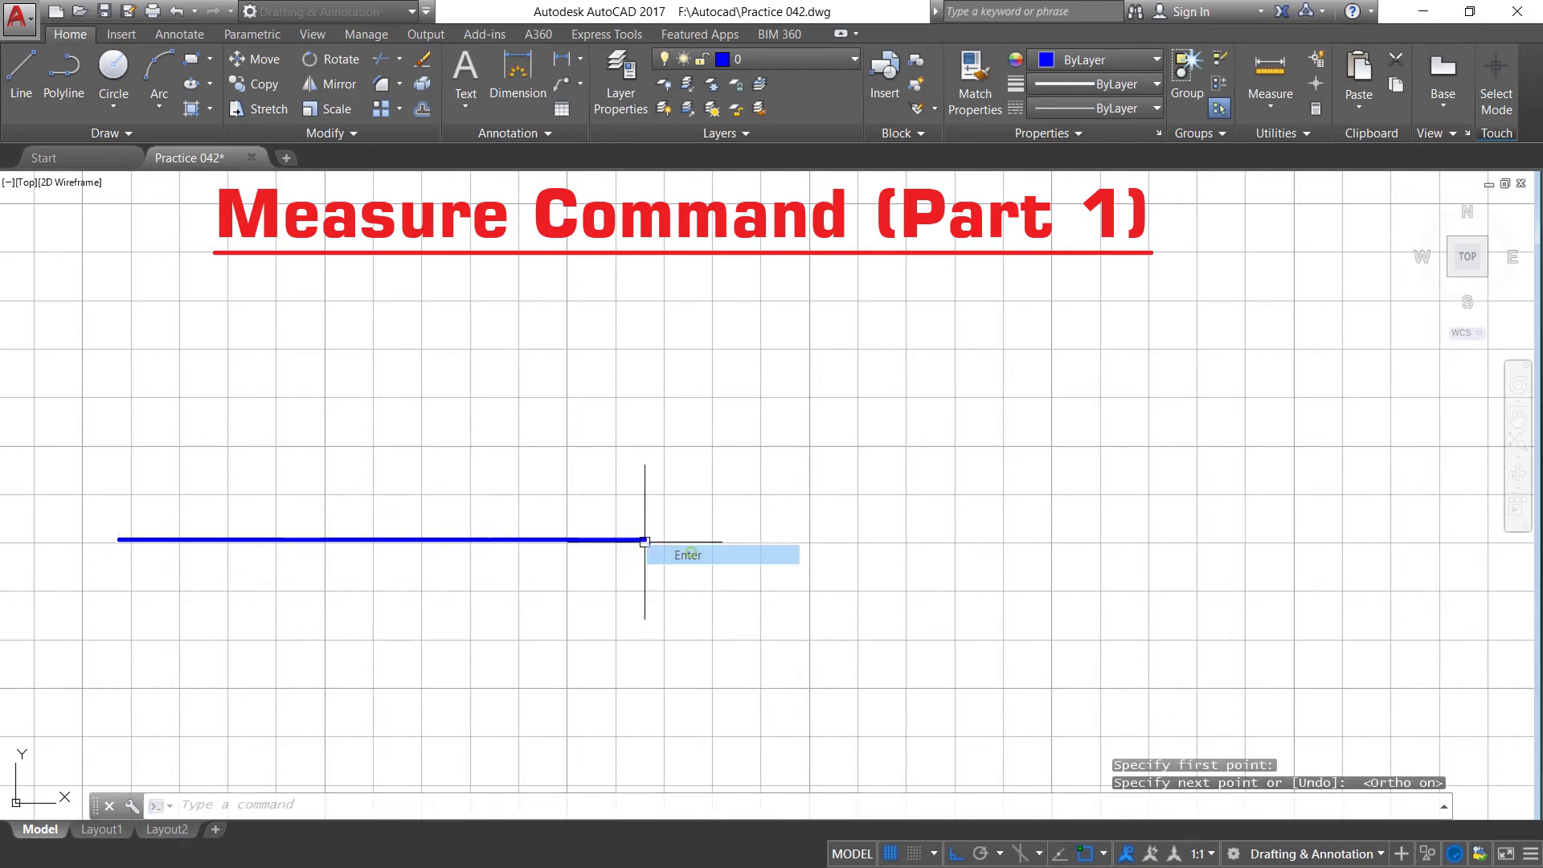
Draw a circle on the right side of the drawing.
{"action": "left_click", "coordinate": [113, 68]}
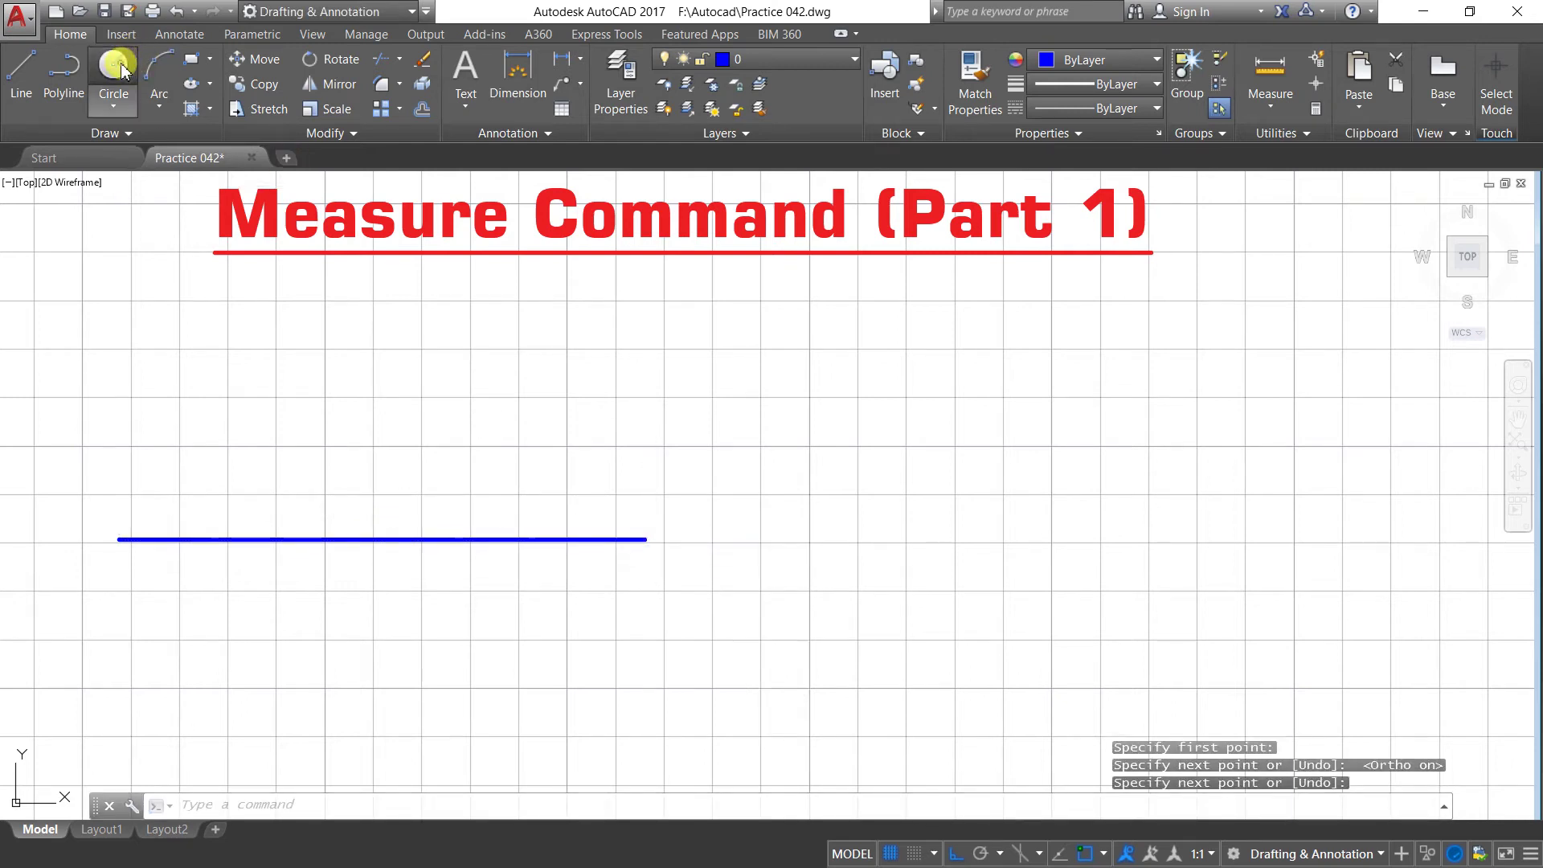
{"action": "left_click", "coordinate": [1173, 420]}
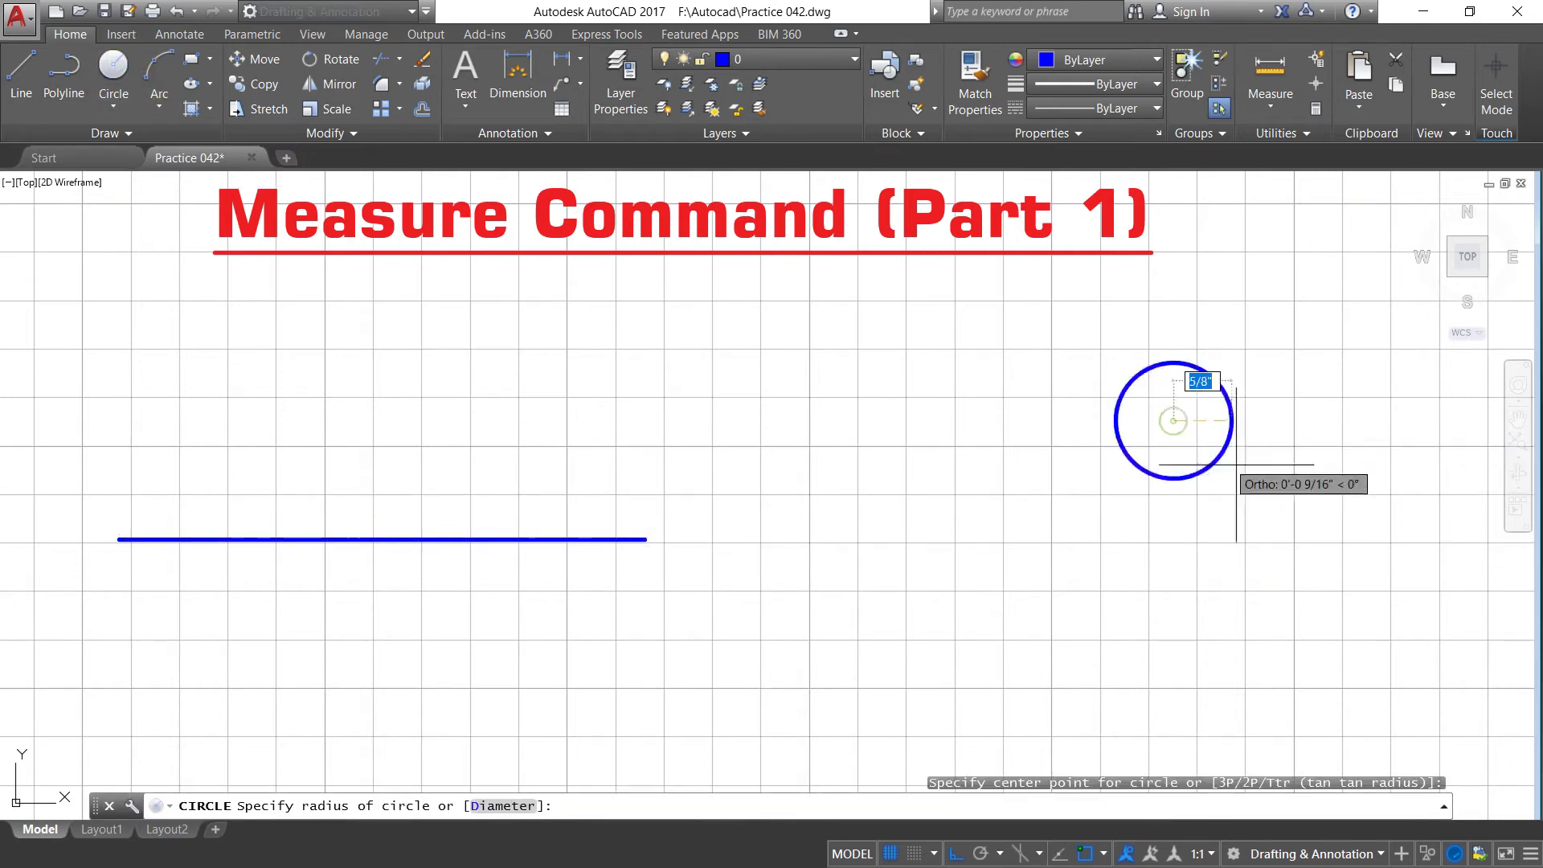
{"action": "left_click", "coordinate": [1276, 466]}
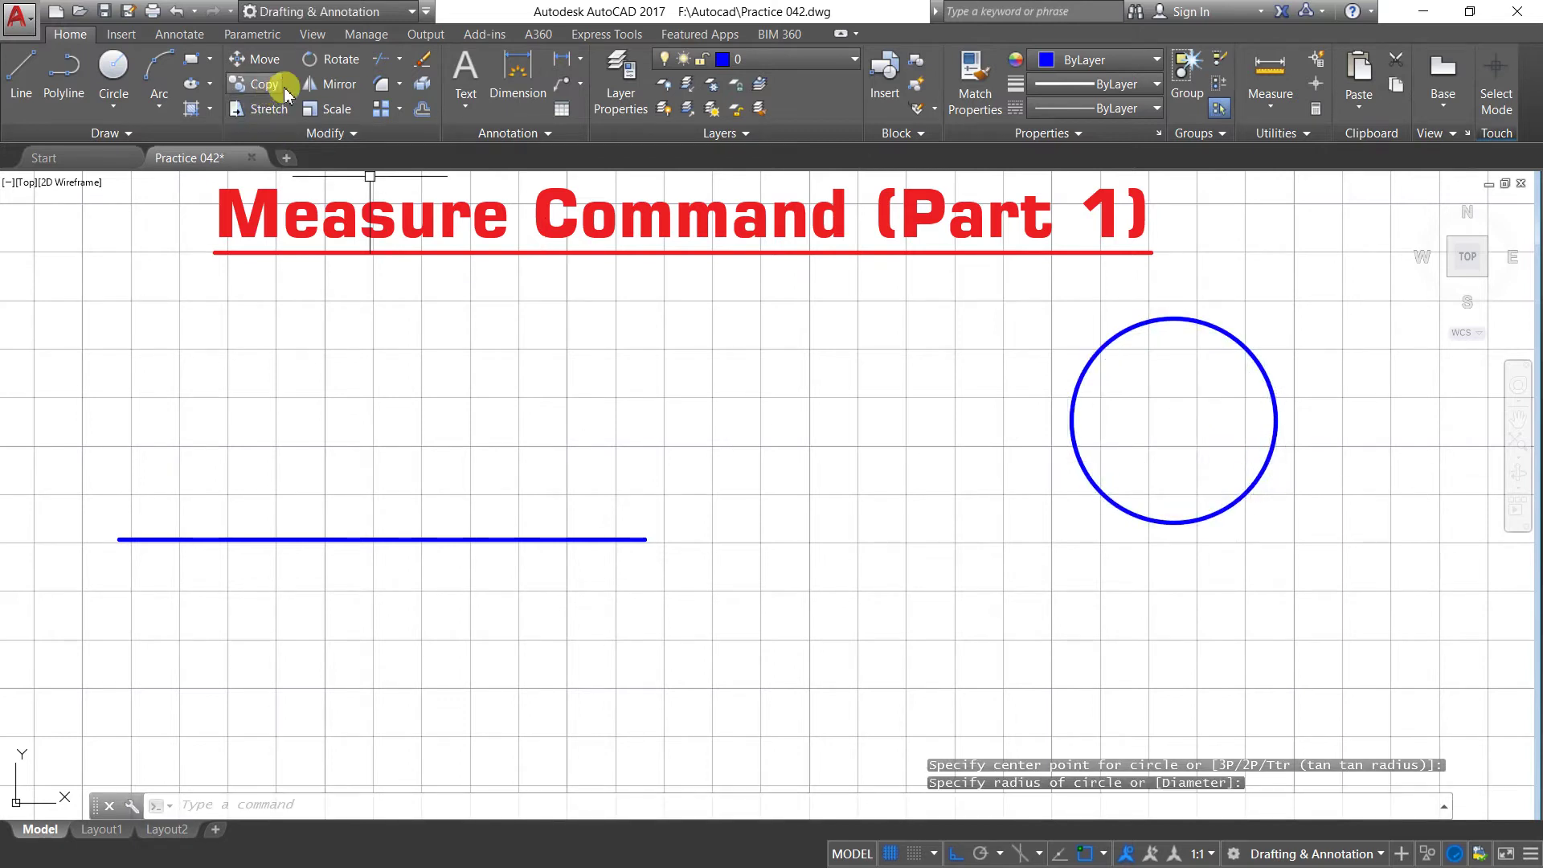
Draw a near-square rectangle in the middle of the drawing.
{"action": "left_click", "coordinate": [197, 63]}
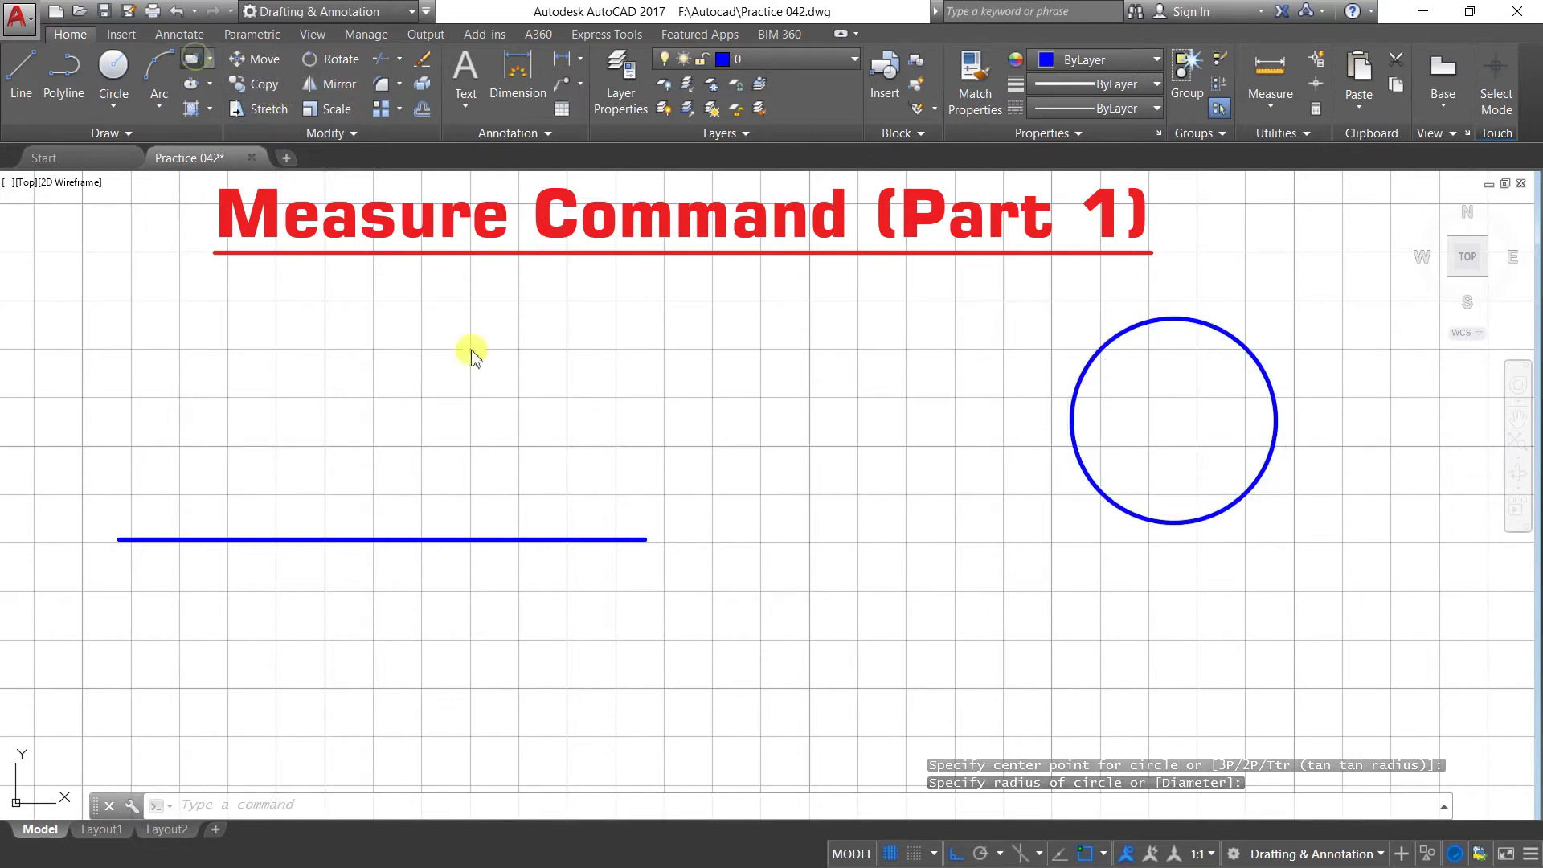
{"action": "left_click", "coordinate": [736, 395]}
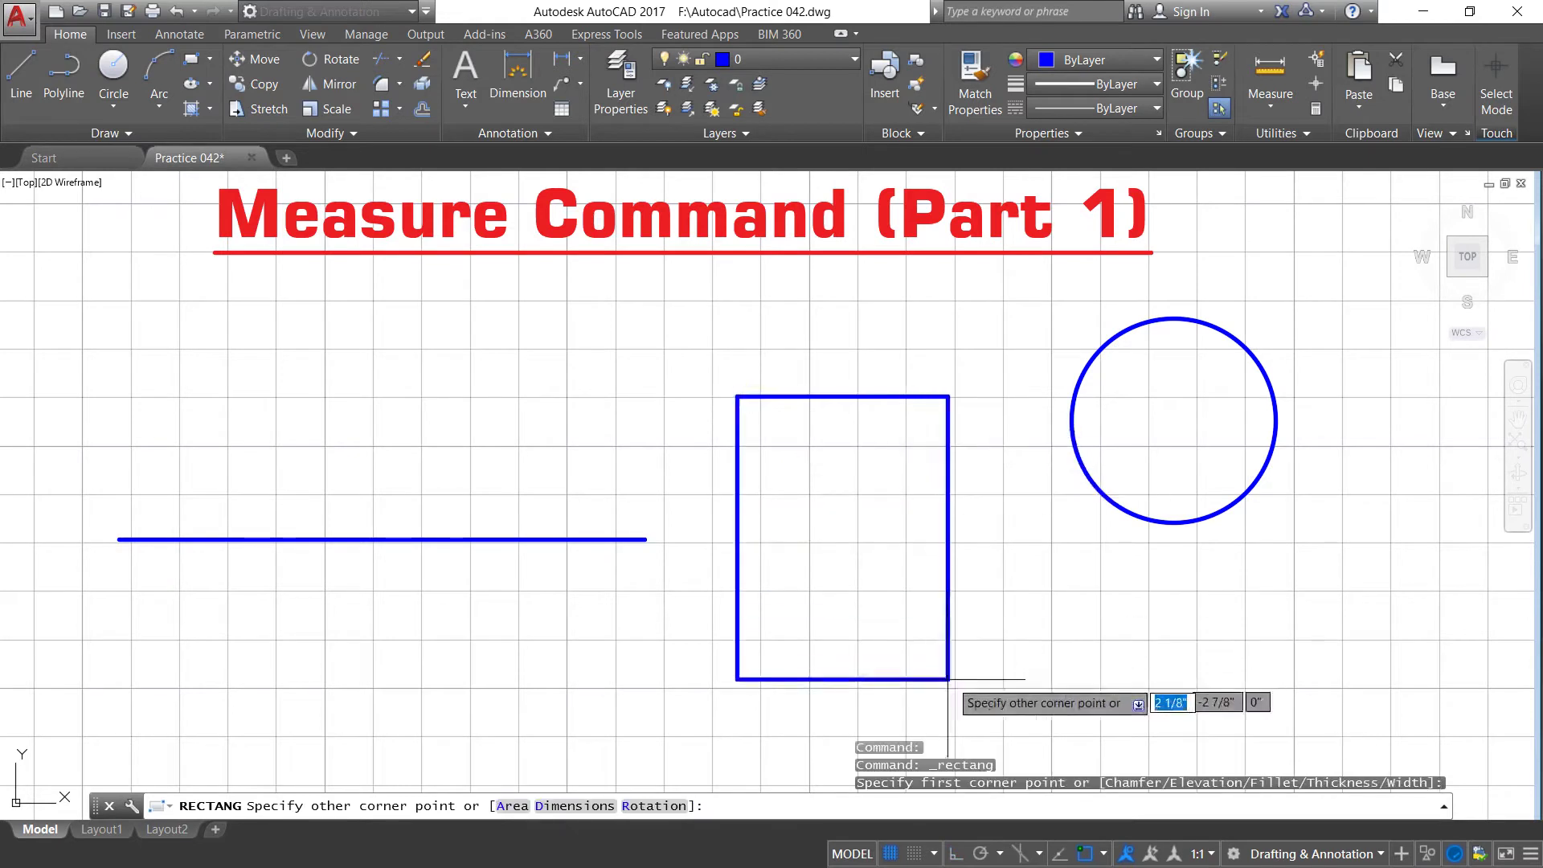
{"action": "left_click", "coordinate": [976, 682]}
{"action": "scroll", "coordinate": [595, 399], "scroll_direction": "down", "scroll_amount": 2}
{"action": "scroll", "coordinate": [610, 585], "scroll_direction": "up", "scroll_amount": 2}
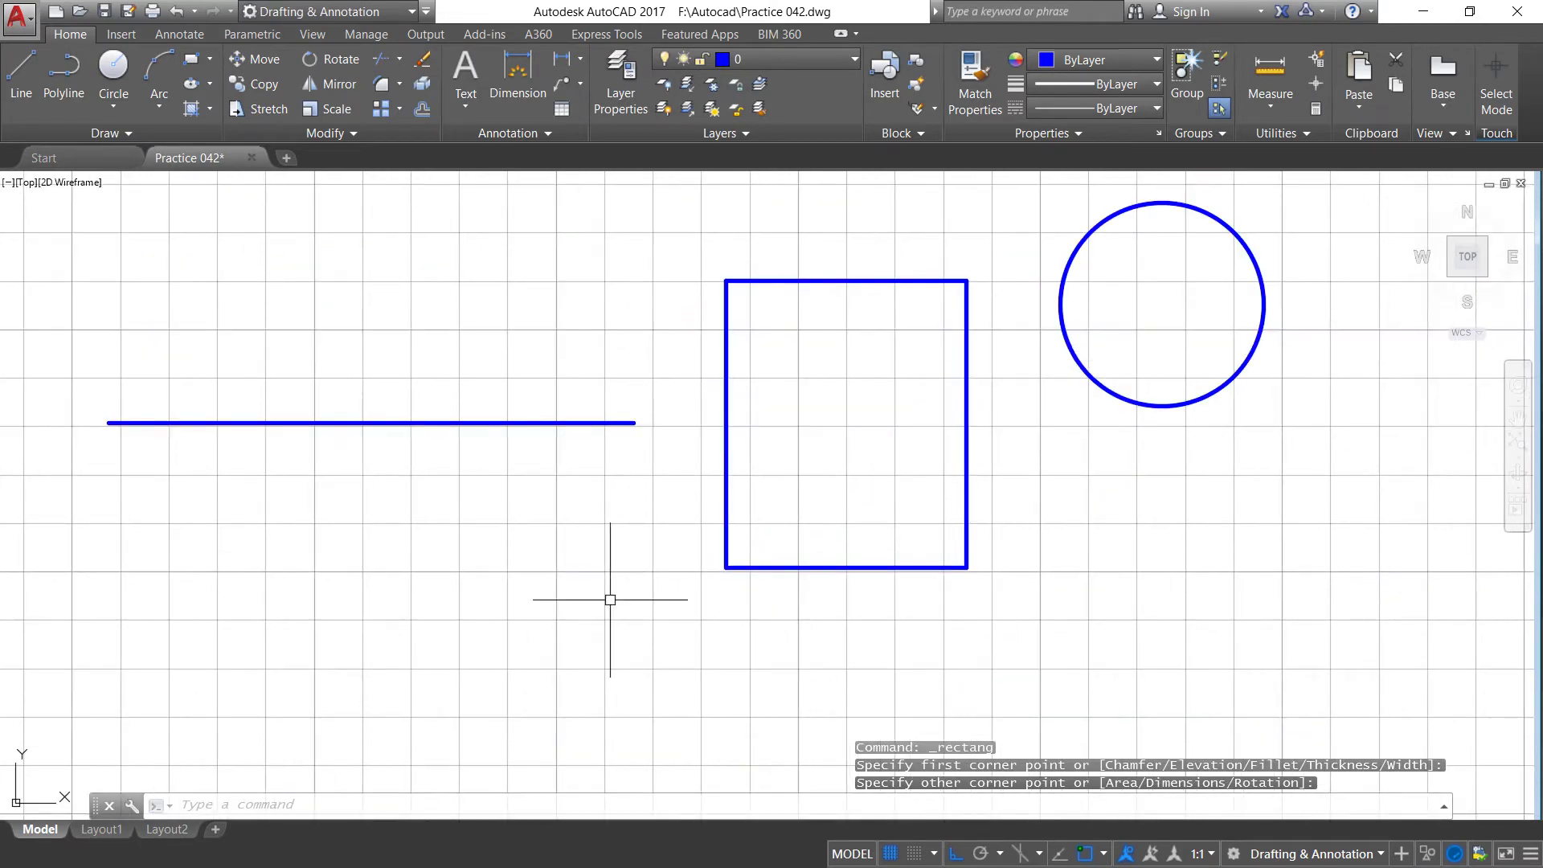
Draw a long thin rectangle beneath the other shapes.
{"action": "left_click", "coordinate": [187, 63]}
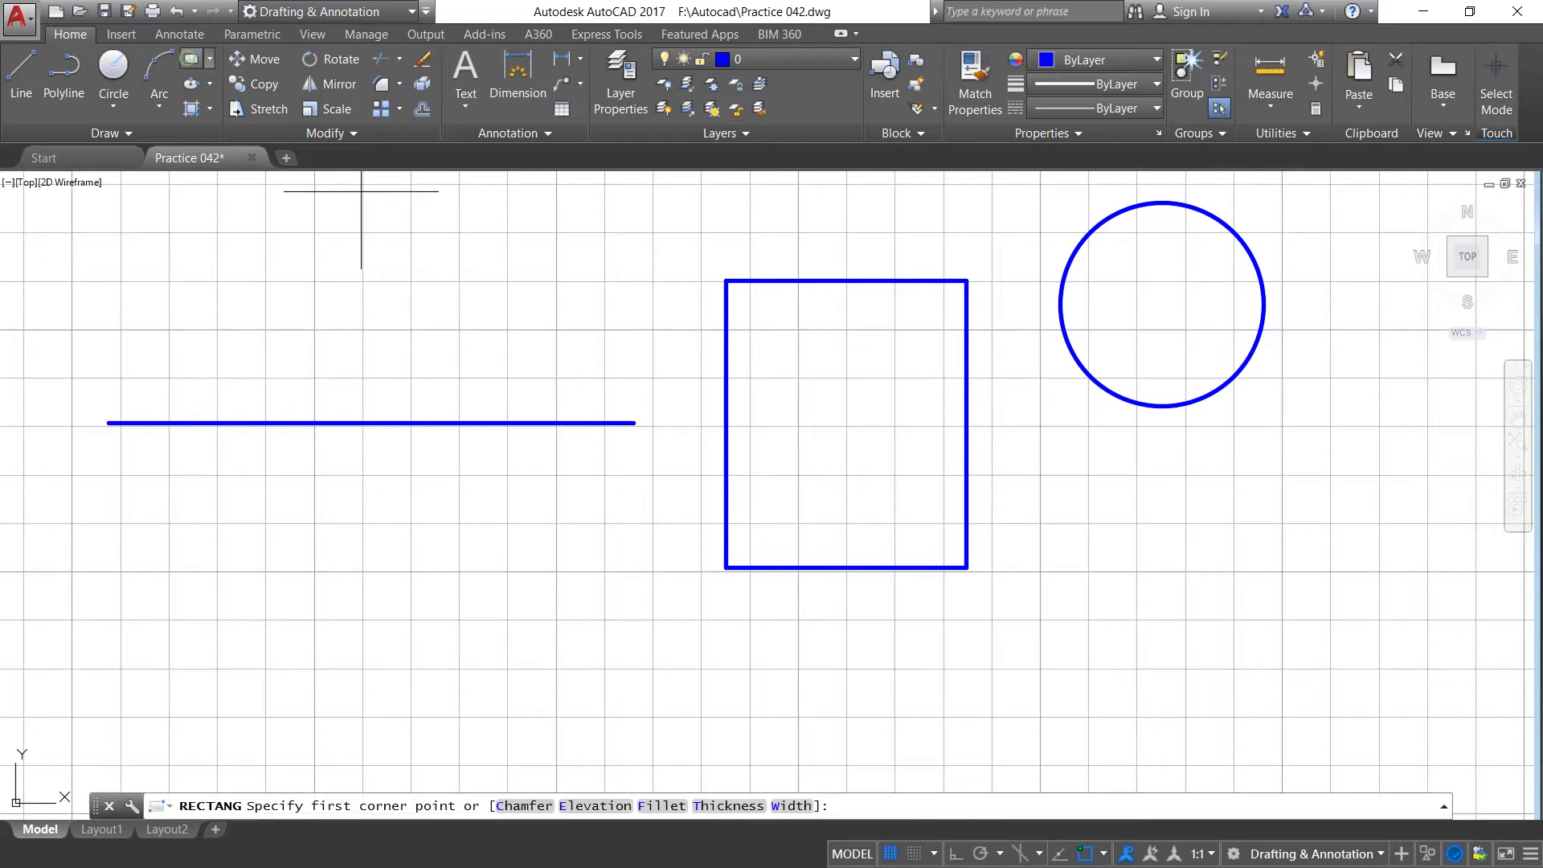
{"action": "left_click", "coordinate": [235, 686]}
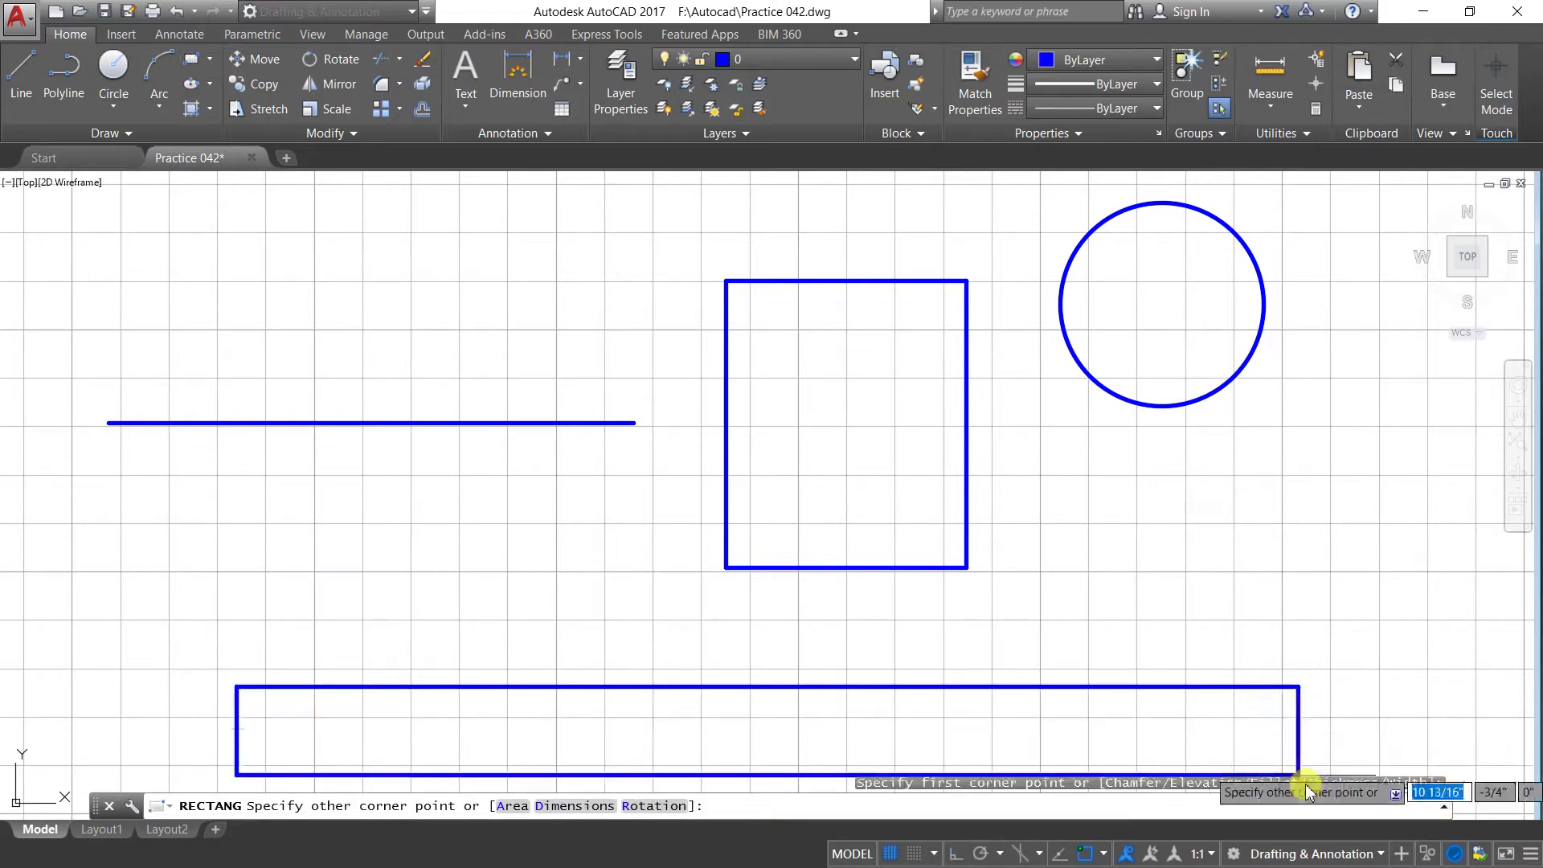
{"action": "left_click", "coordinate": [1339, 764]}
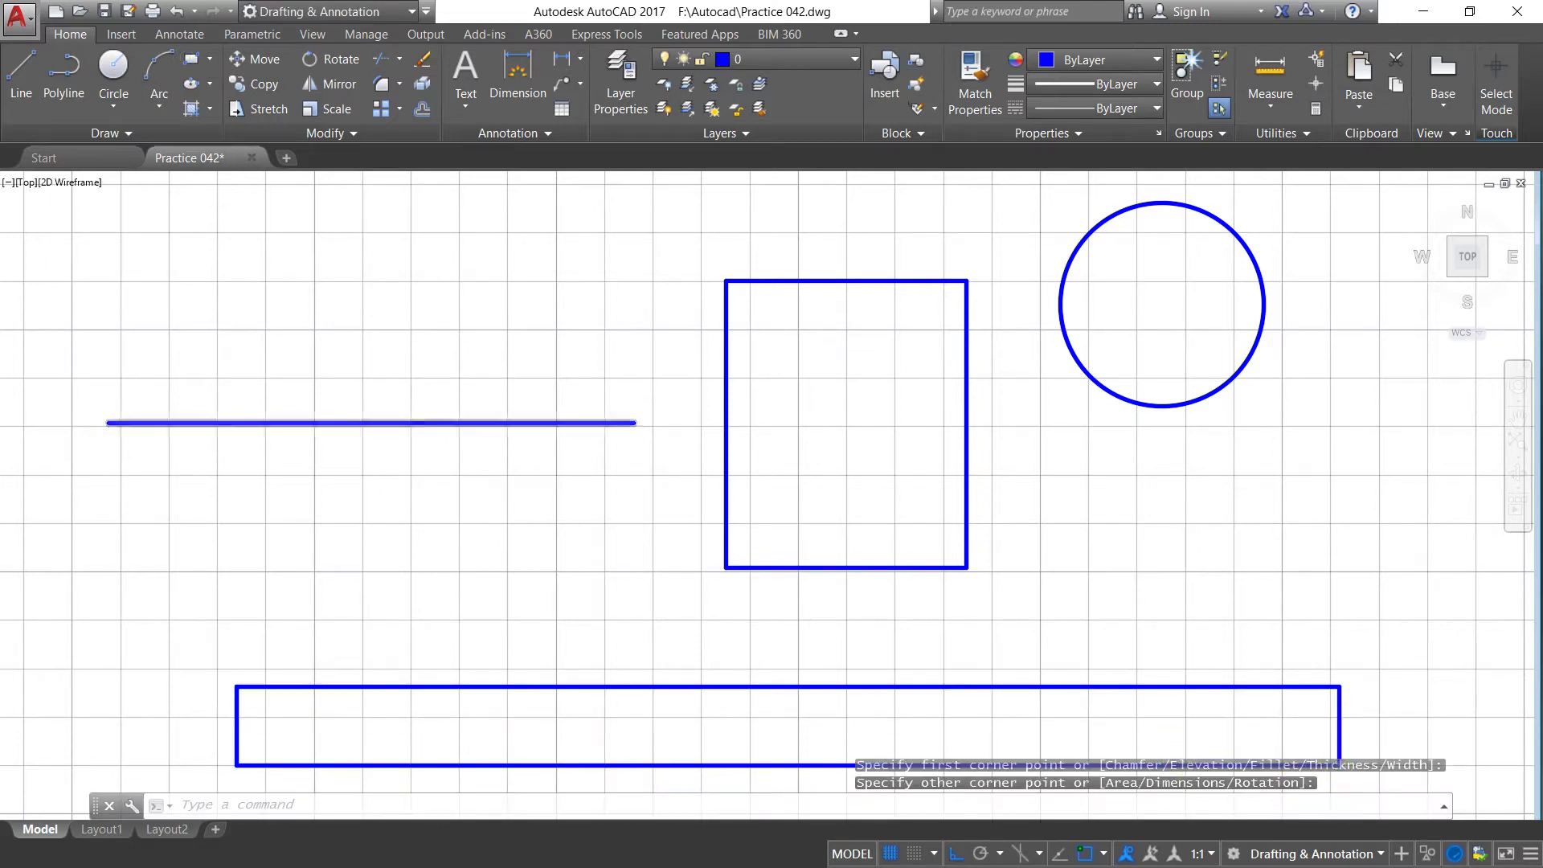
{"action": "scroll", "coordinate": [443, 412], "scroll_direction": "down", "scroll_amount": 6}
{"action": "scroll", "coordinate": [389, 482], "scroll_direction": "up", "scroll_amount": 2}
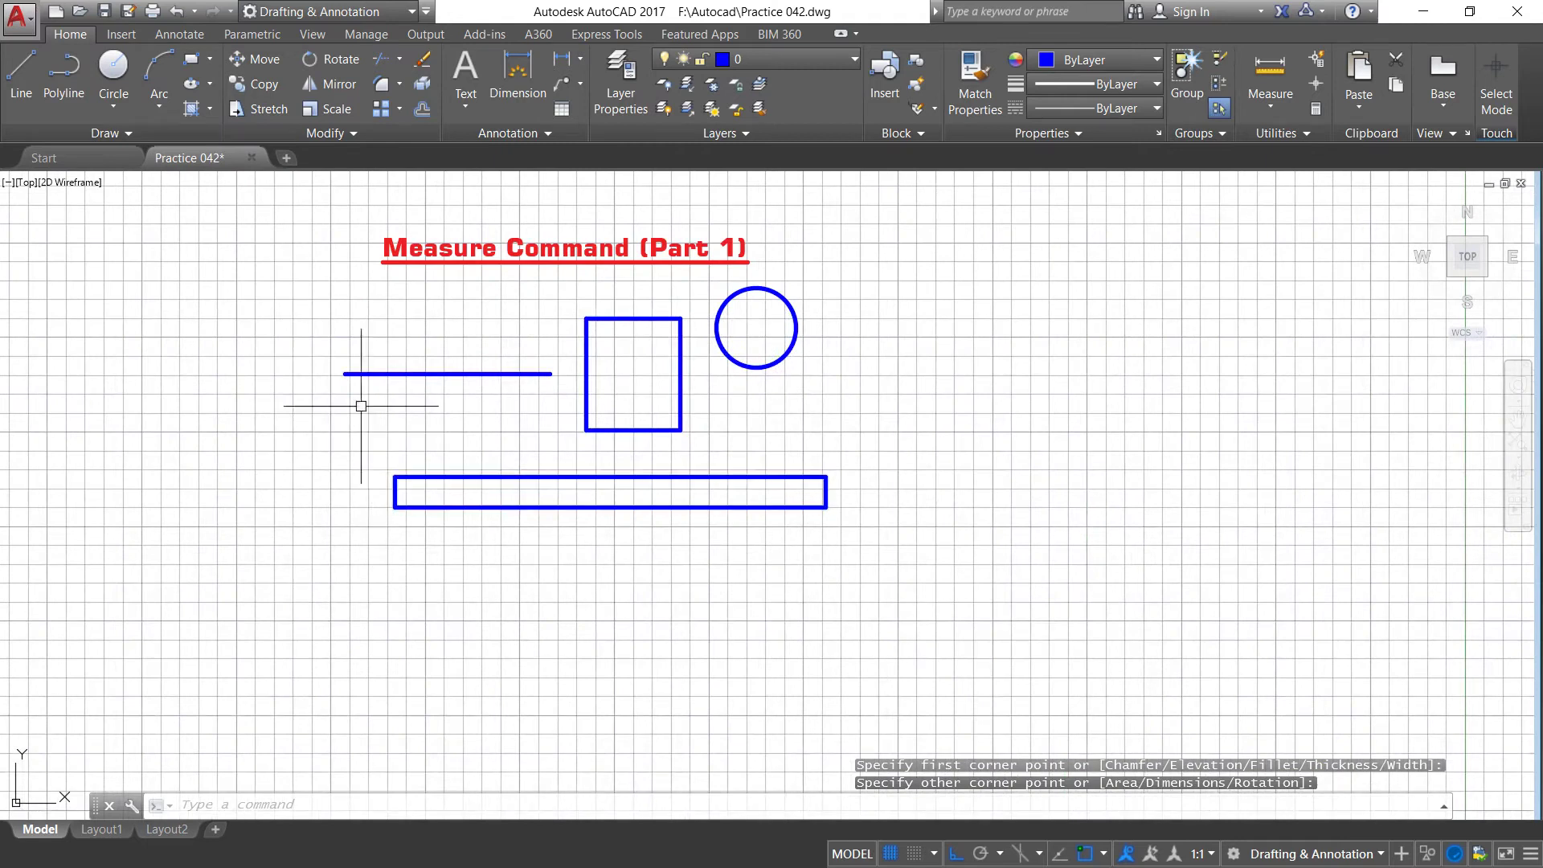
Start a 3-point arc, then cancel the unfinished attempt with Esc.
{"action": "left_click", "coordinate": [159, 73]}
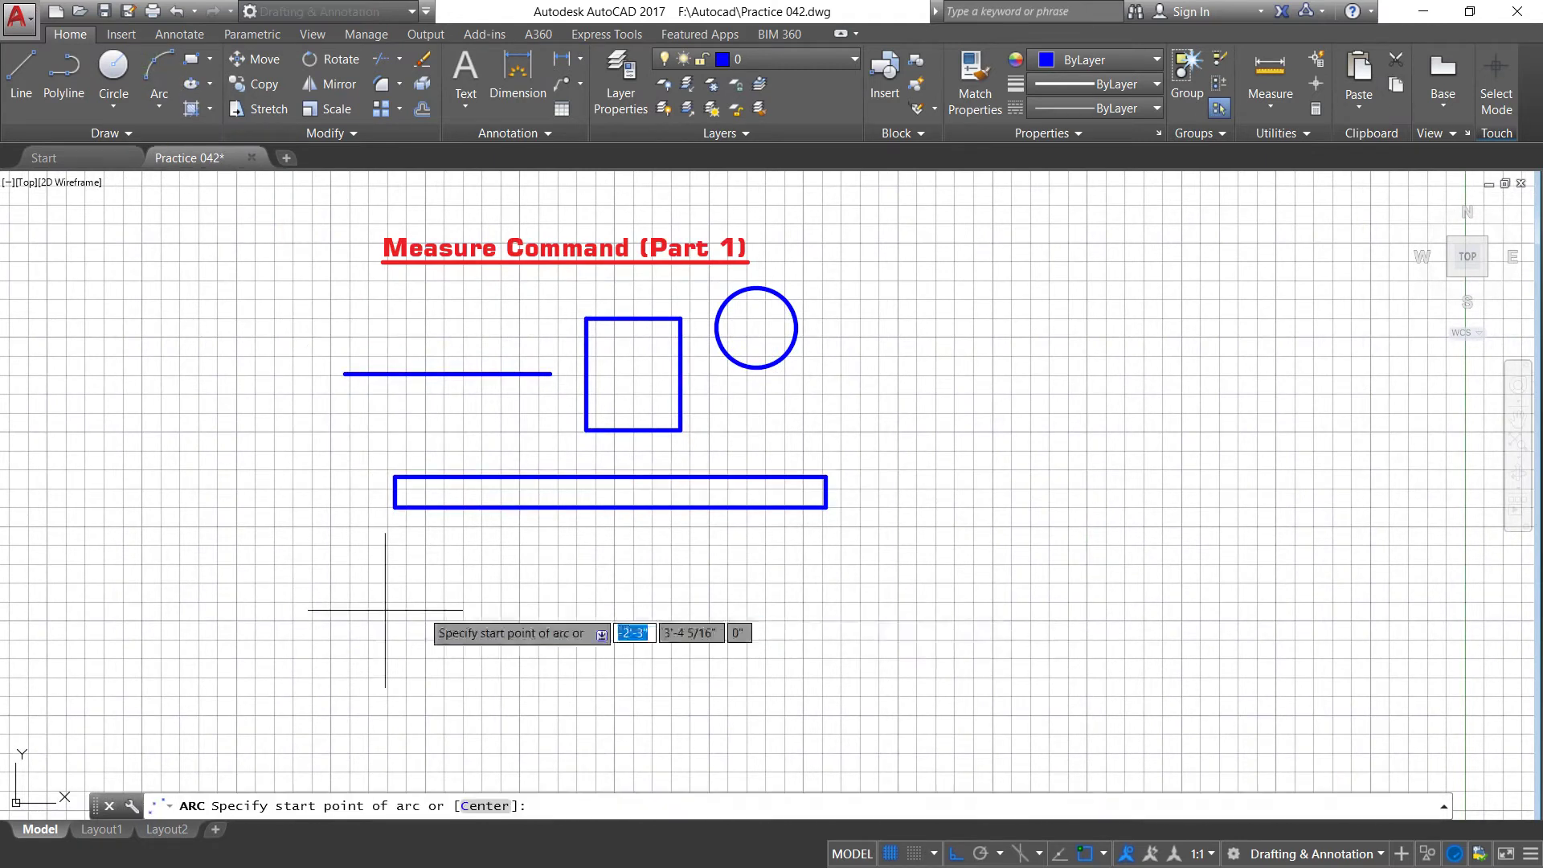
{"action": "left_click", "coordinate": [333, 648]}
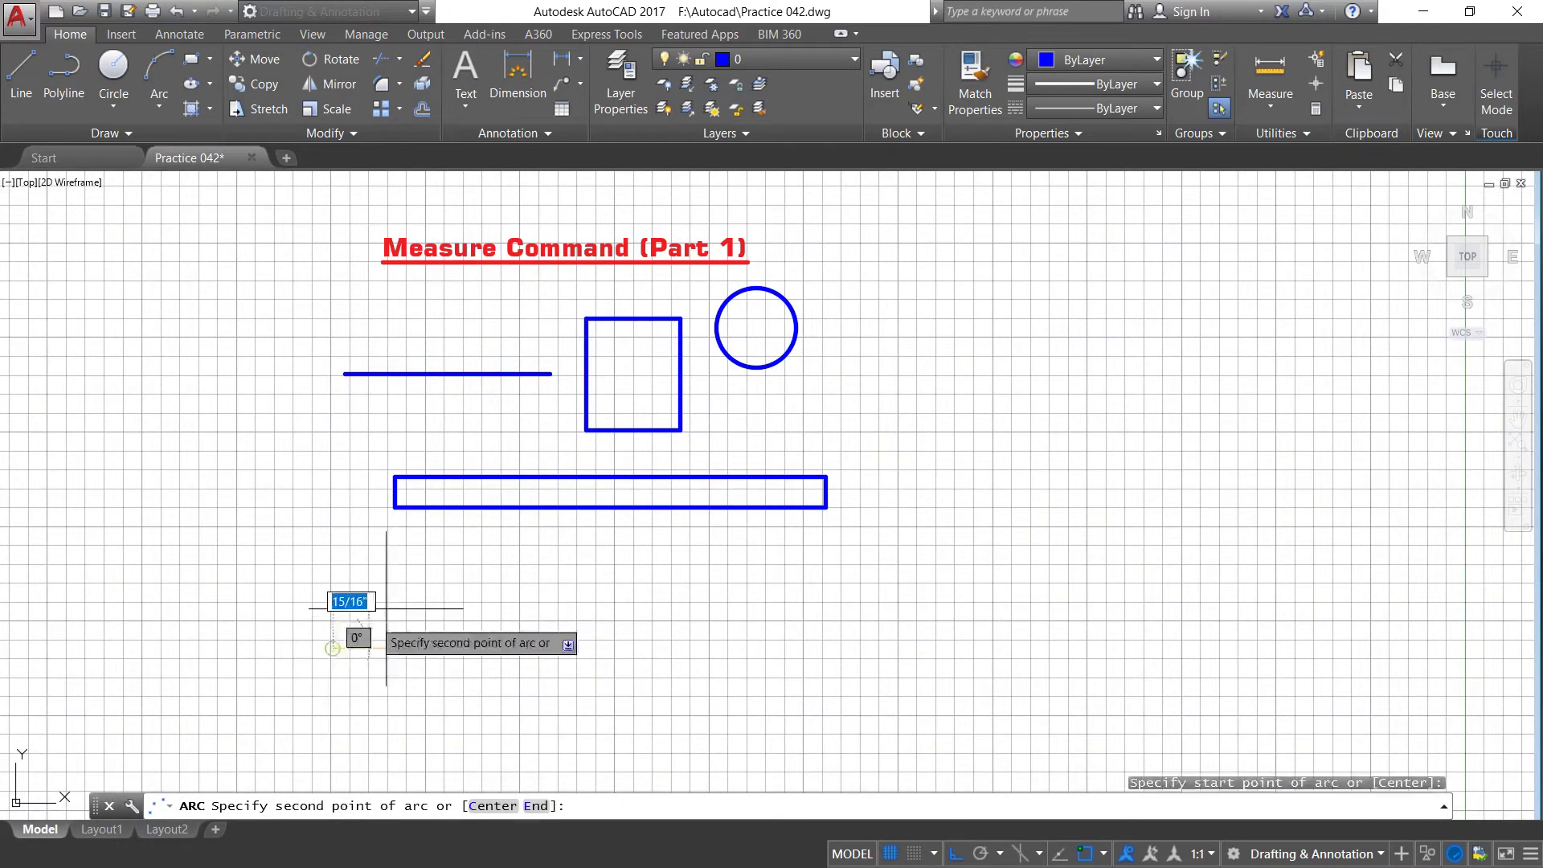
{"action": "left_click", "coordinate": [446, 608]}
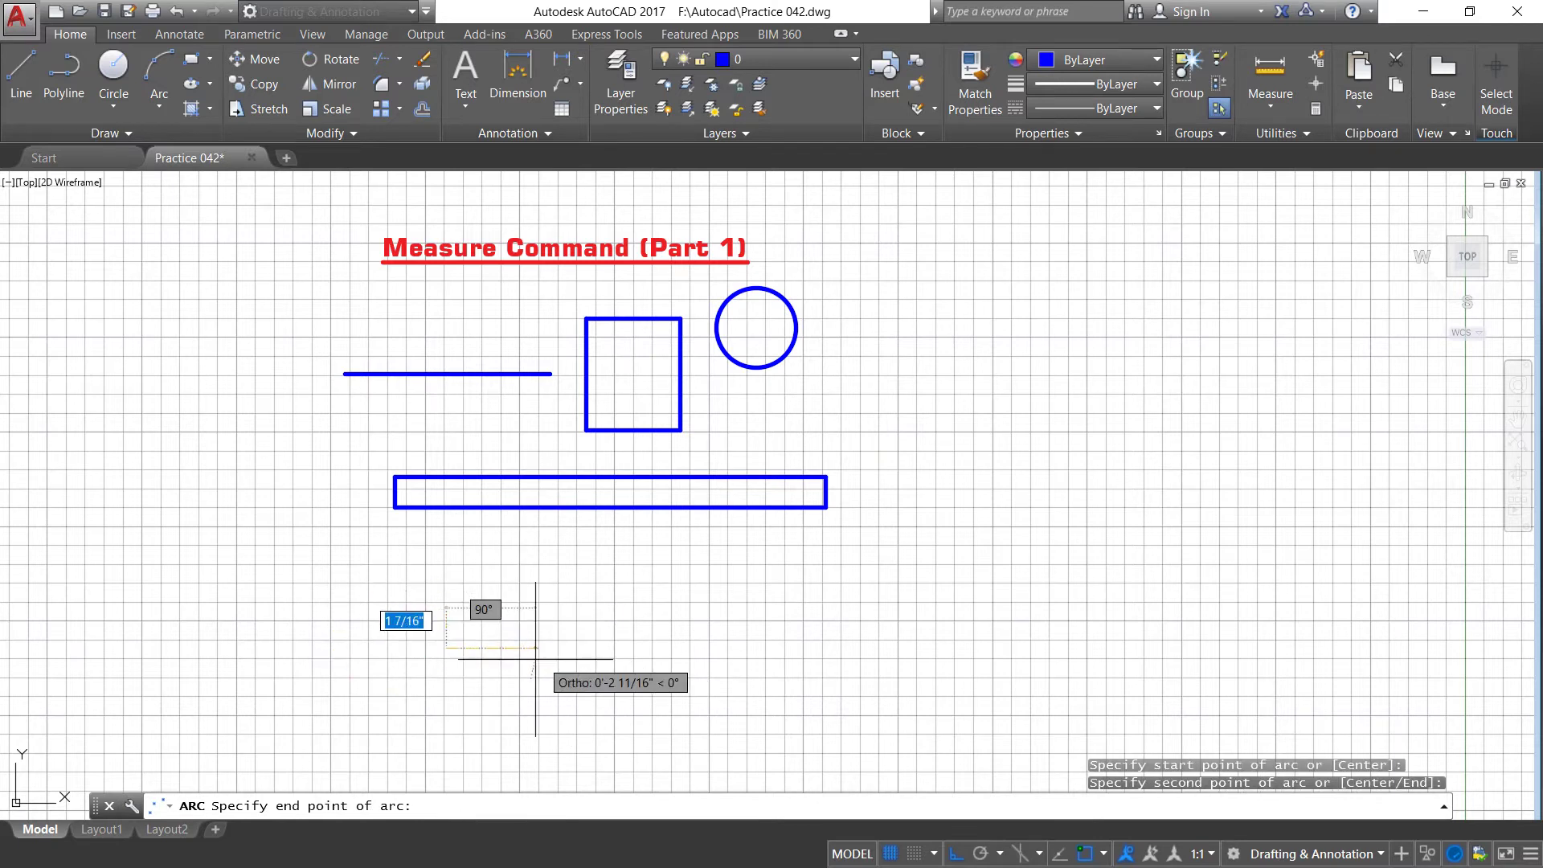
{"action": "key", "text": "Return"}
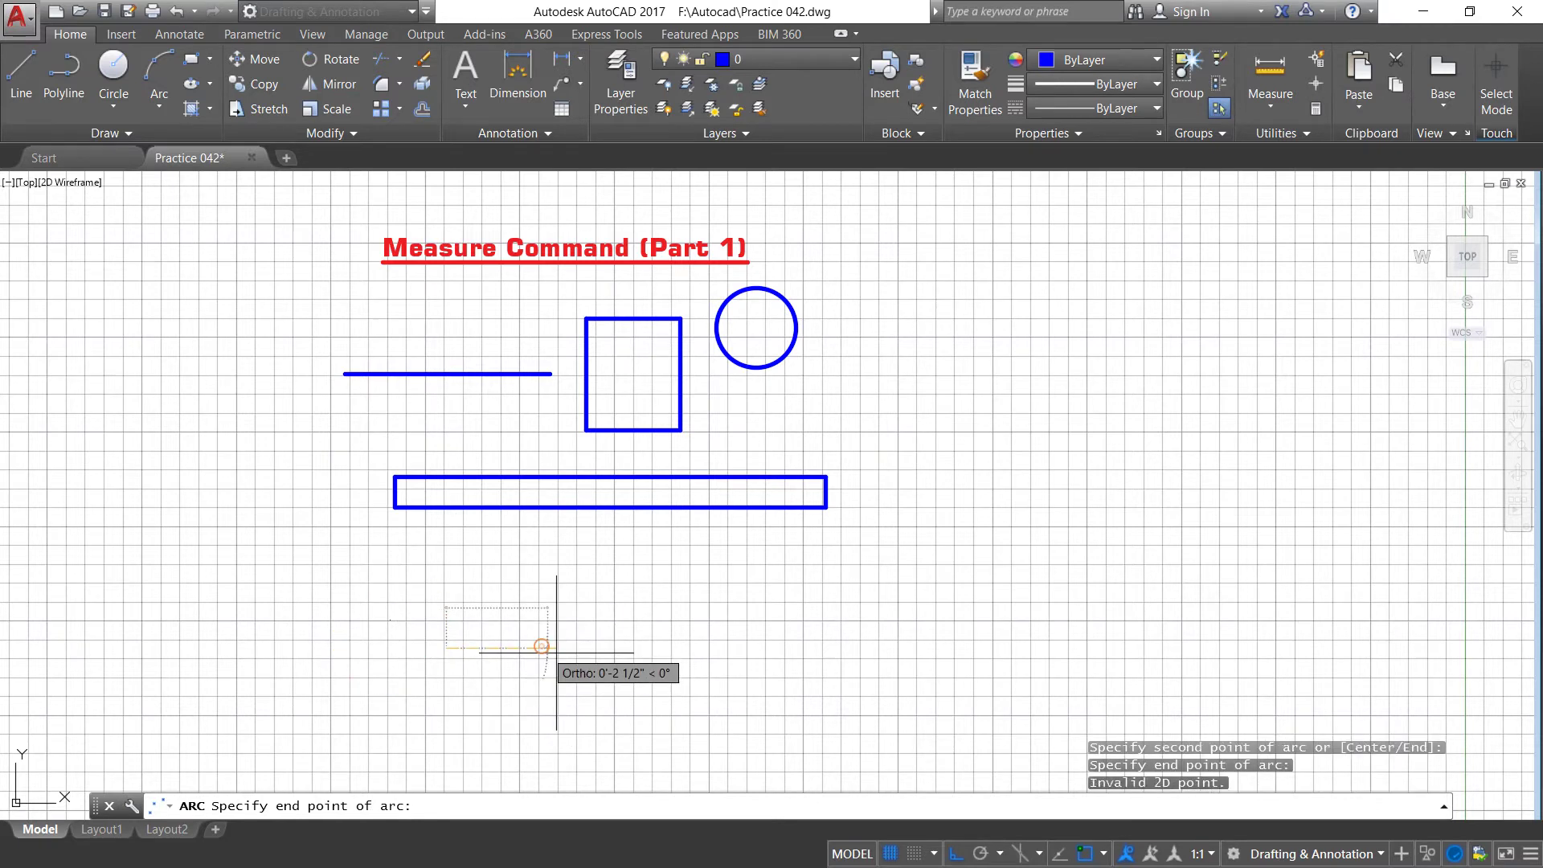
{"action": "key", "text": "Escape"}
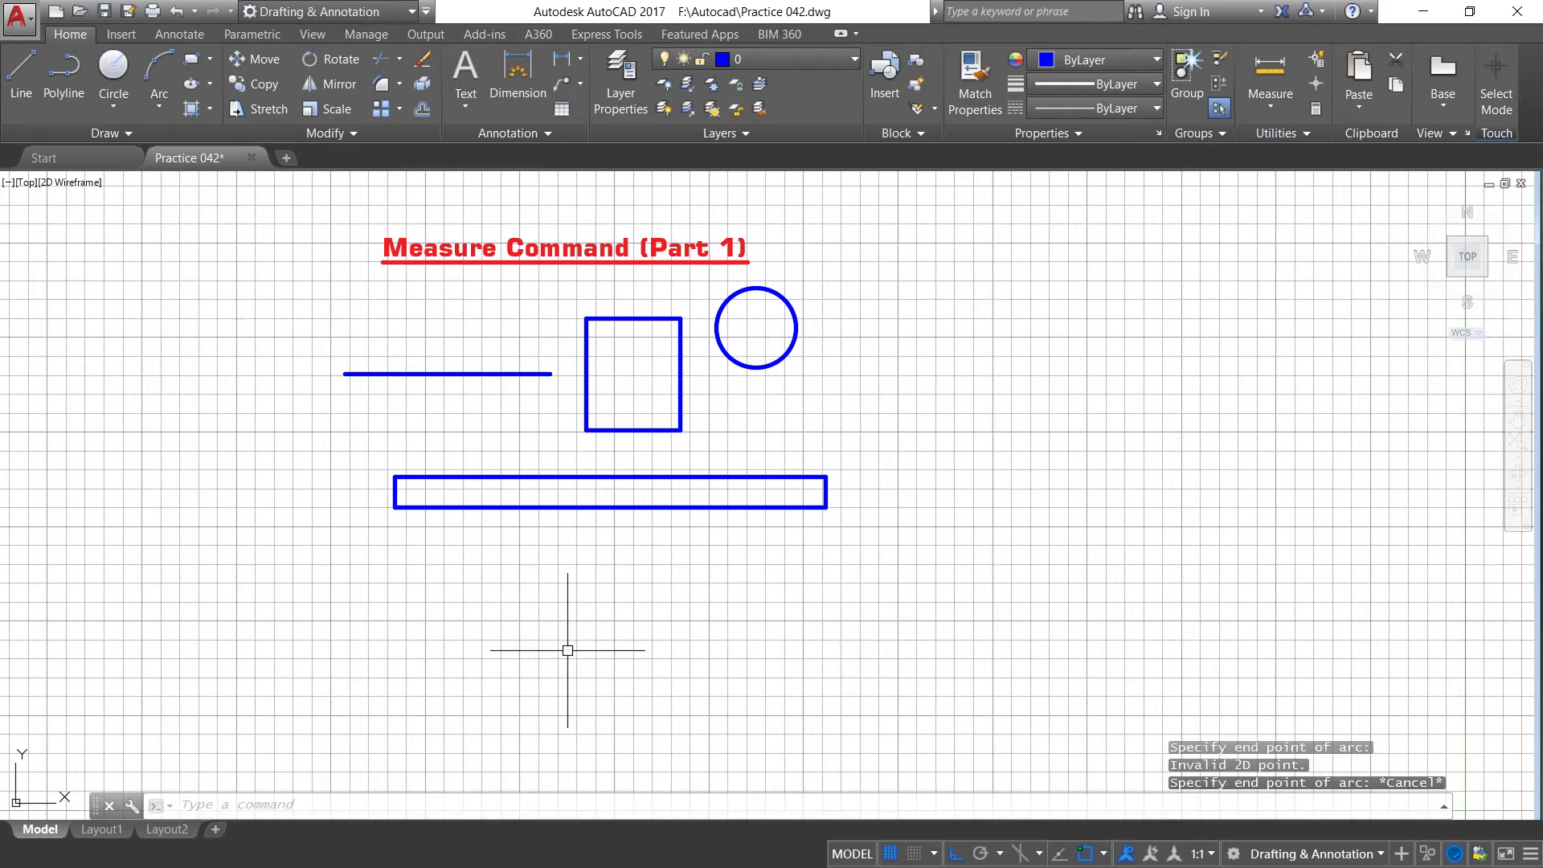
With Ortho off, draw a small 3-point arc below the long rectangle.
{"action": "left_click", "coordinate": [159, 72]}
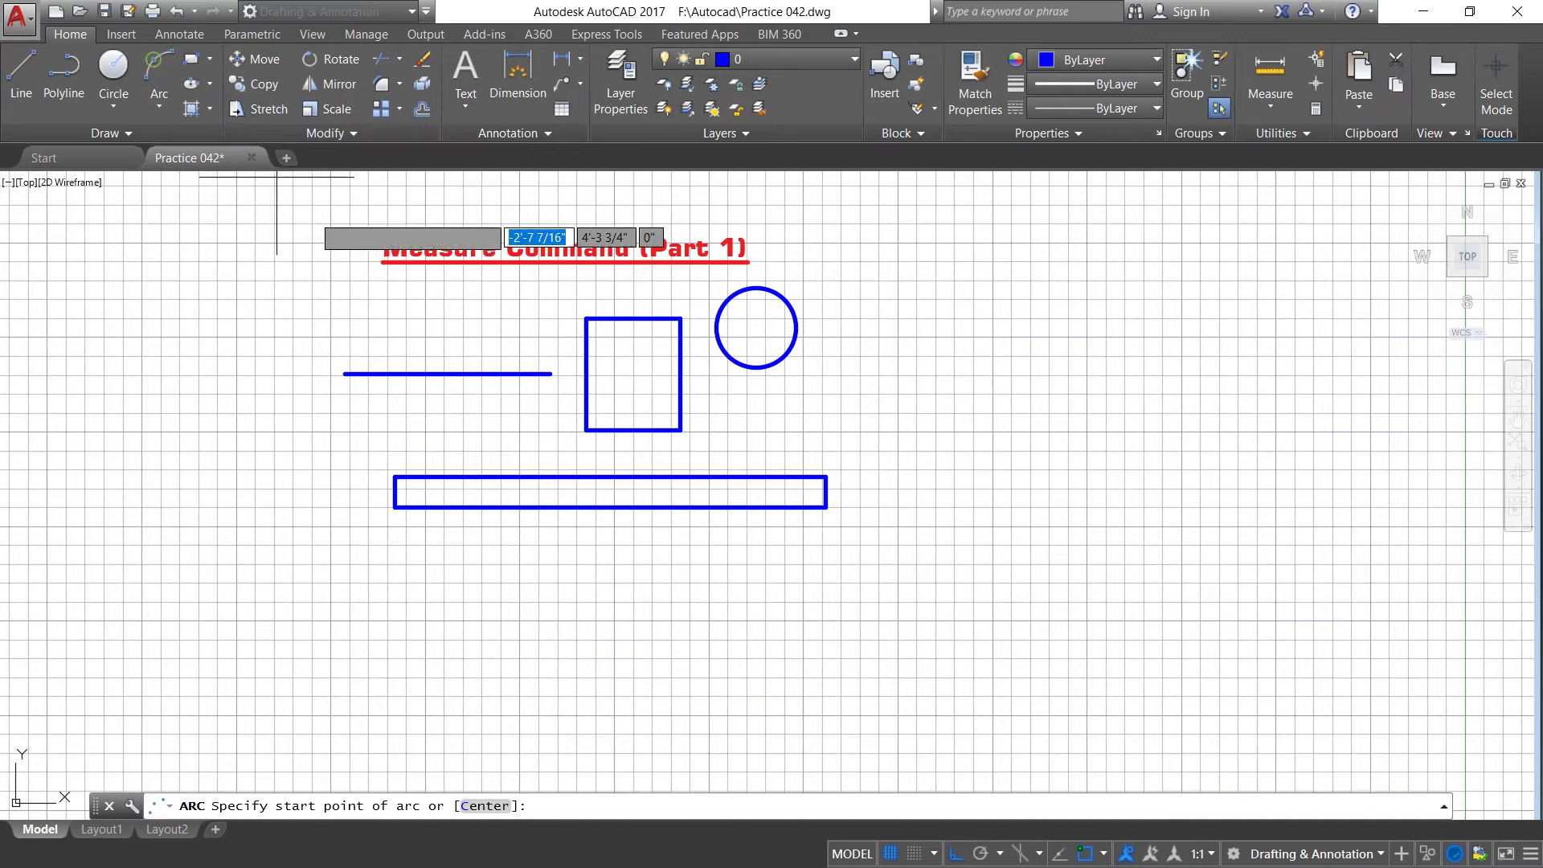
{"action": "left_click", "coordinate": [977, 855]}
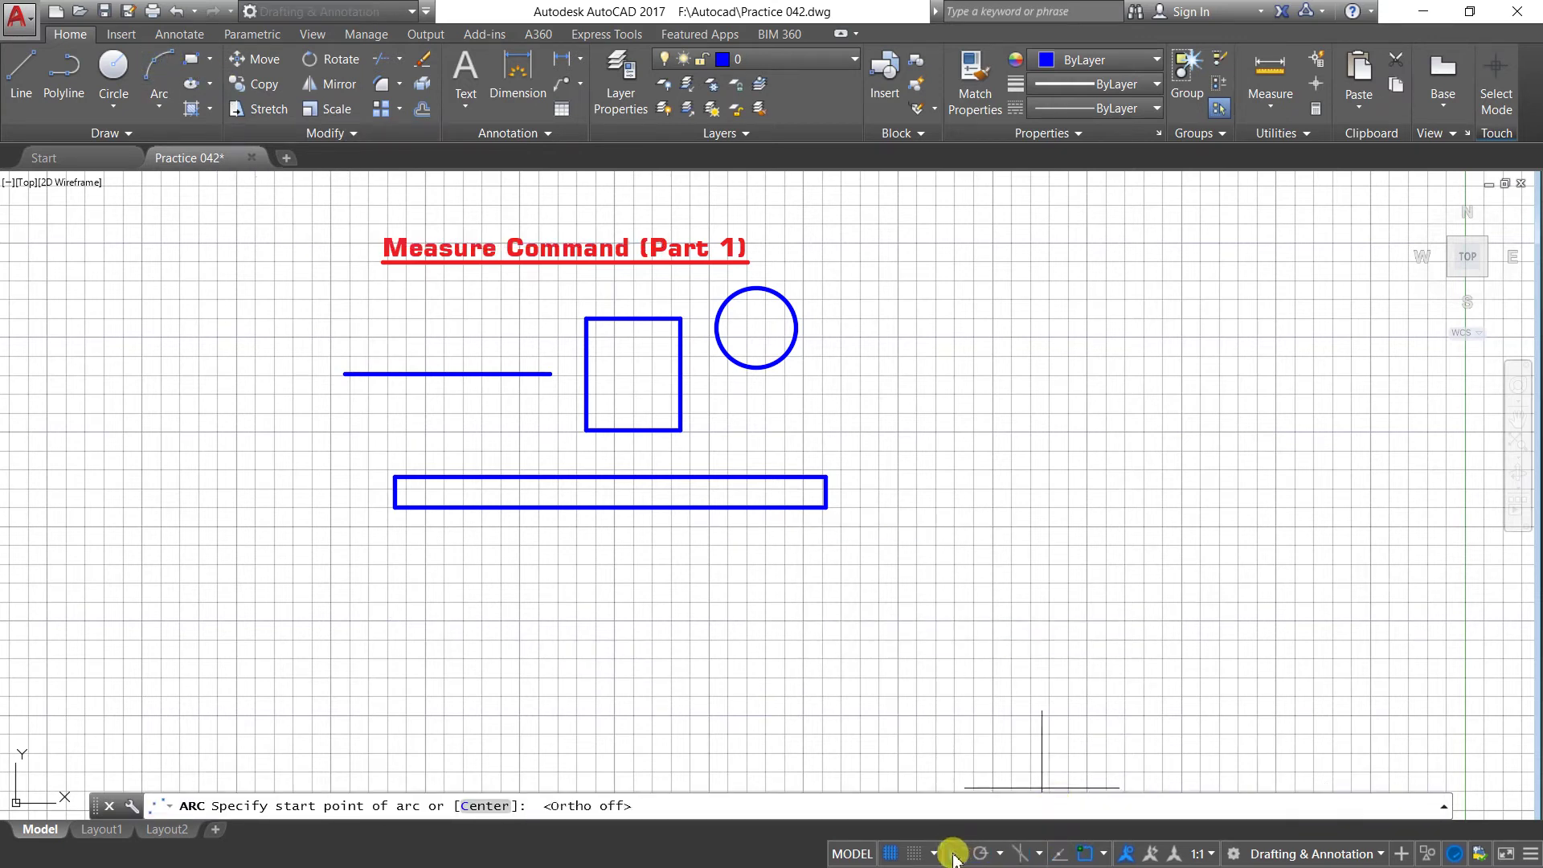
{"action": "left_click", "coordinate": [455, 663]}
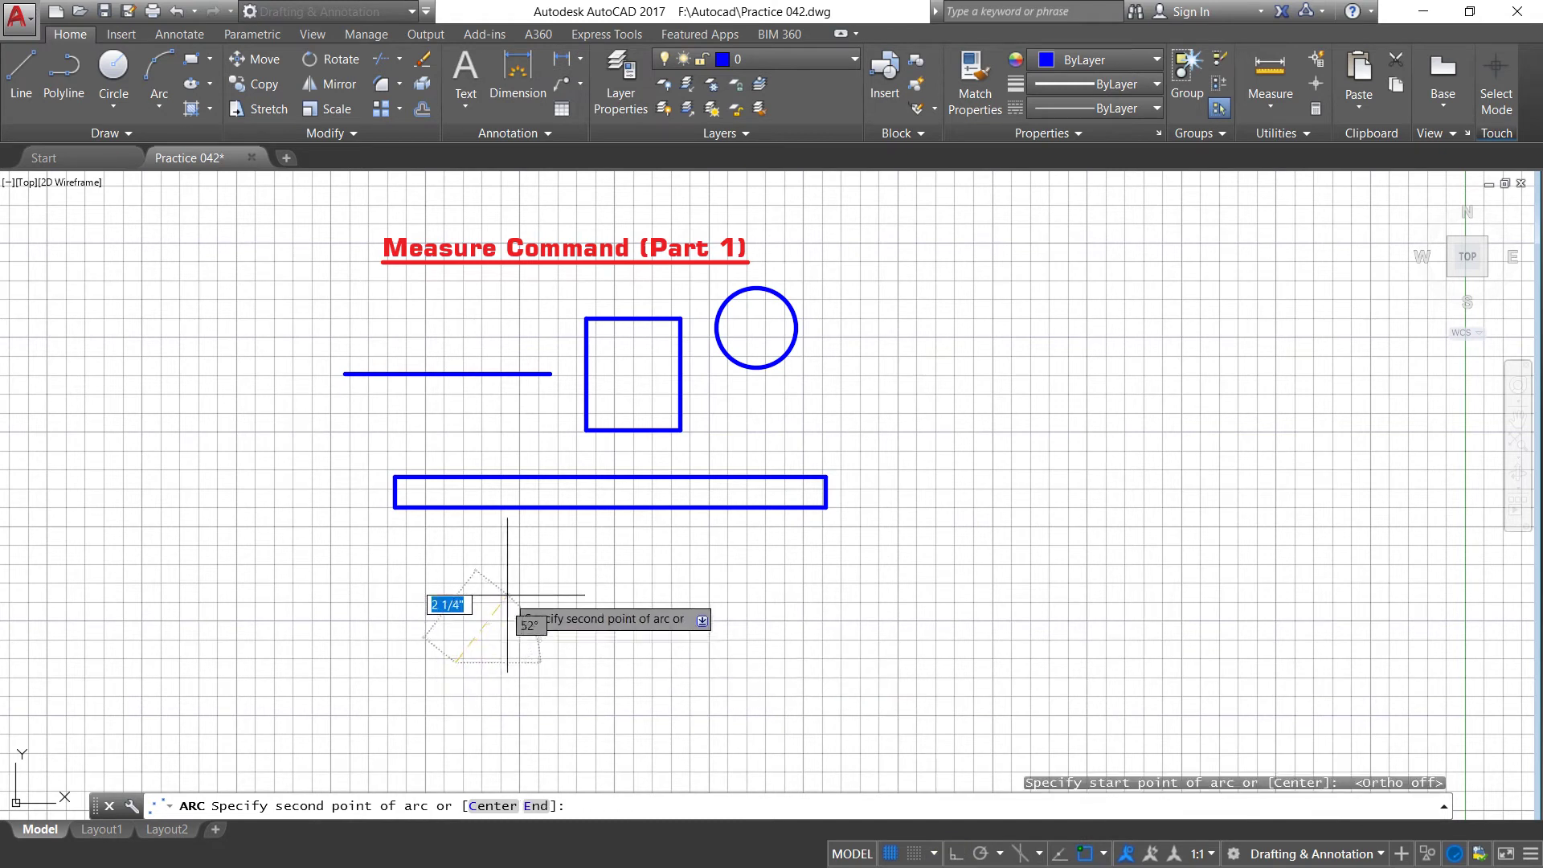
{"action": "left_click", "coordinate": [514, 590]}
{"action": "left_click", "coordinate": [660, 604]}
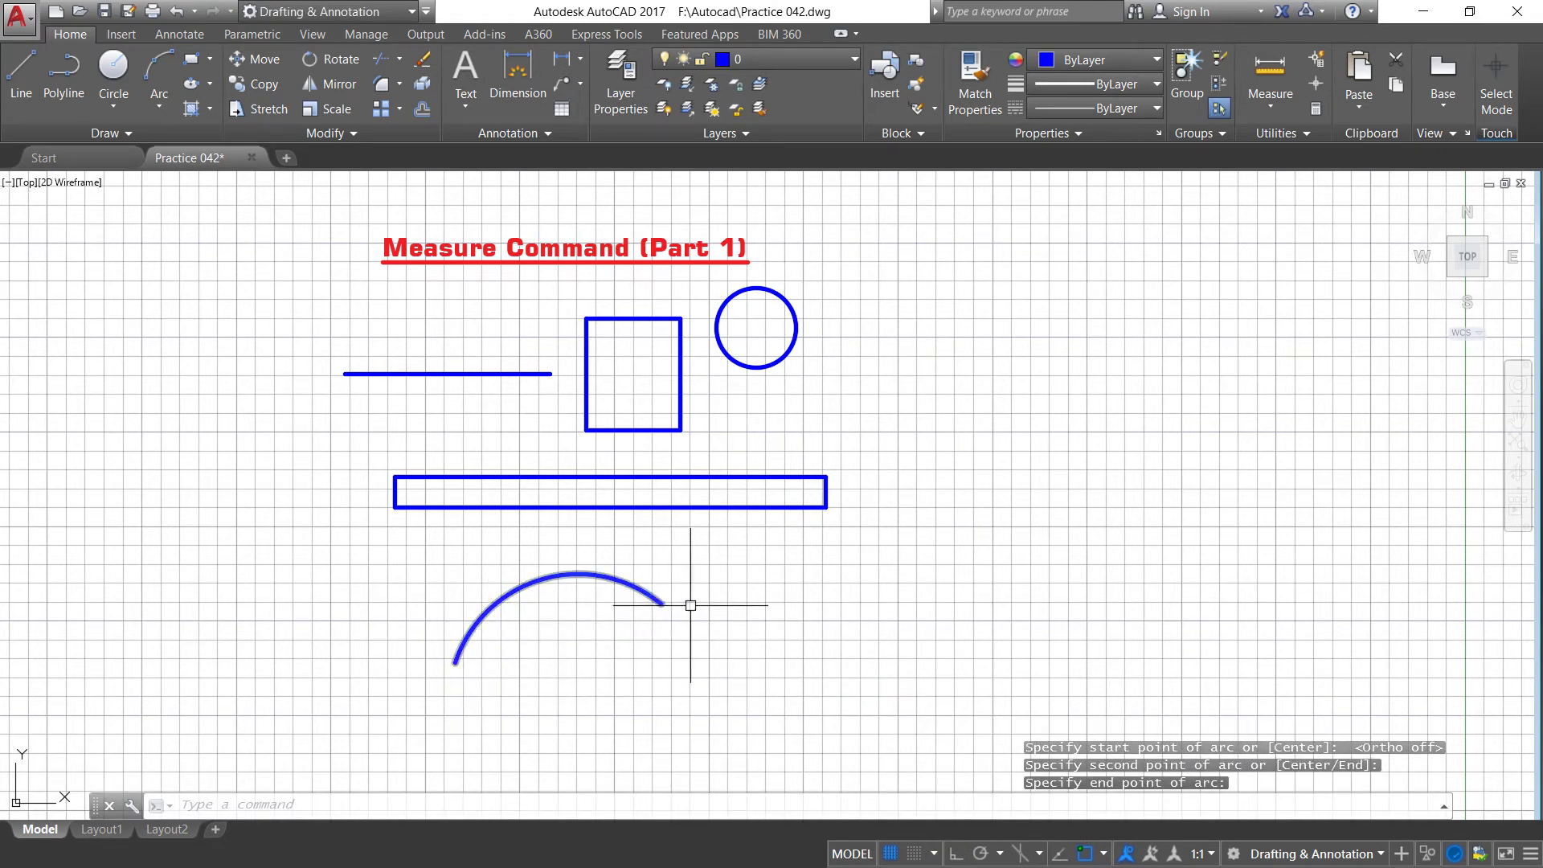
Repeat the Arc command to draw a large arc on the right.
{"action": "key", "text": "Return"}
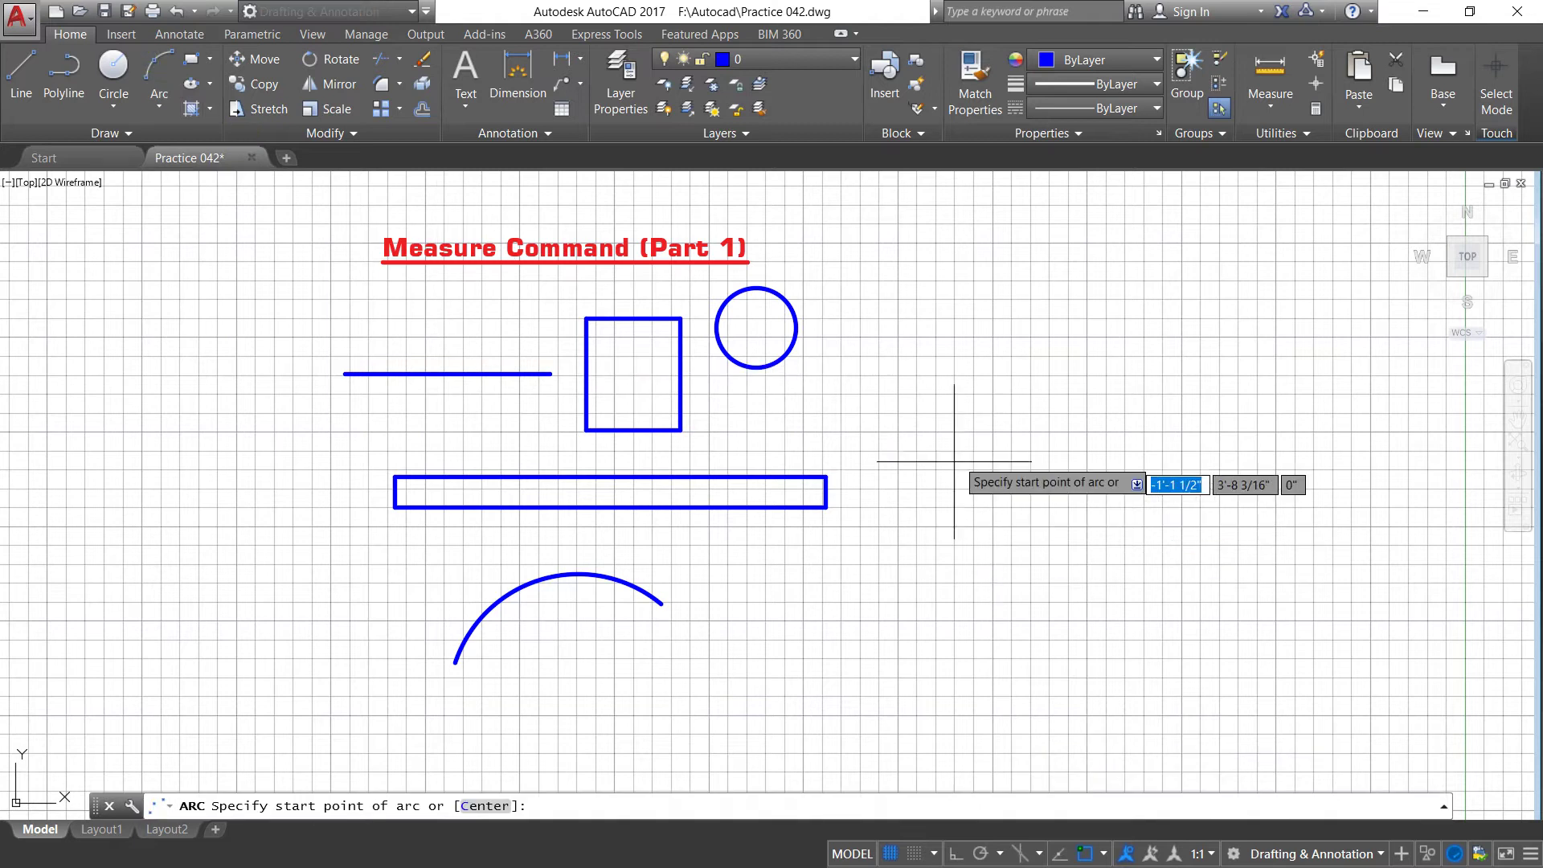
{"action": "left_click", "coordinate": [929, 552]}
{"action": "left_click", "coordinate": [972, 365]}
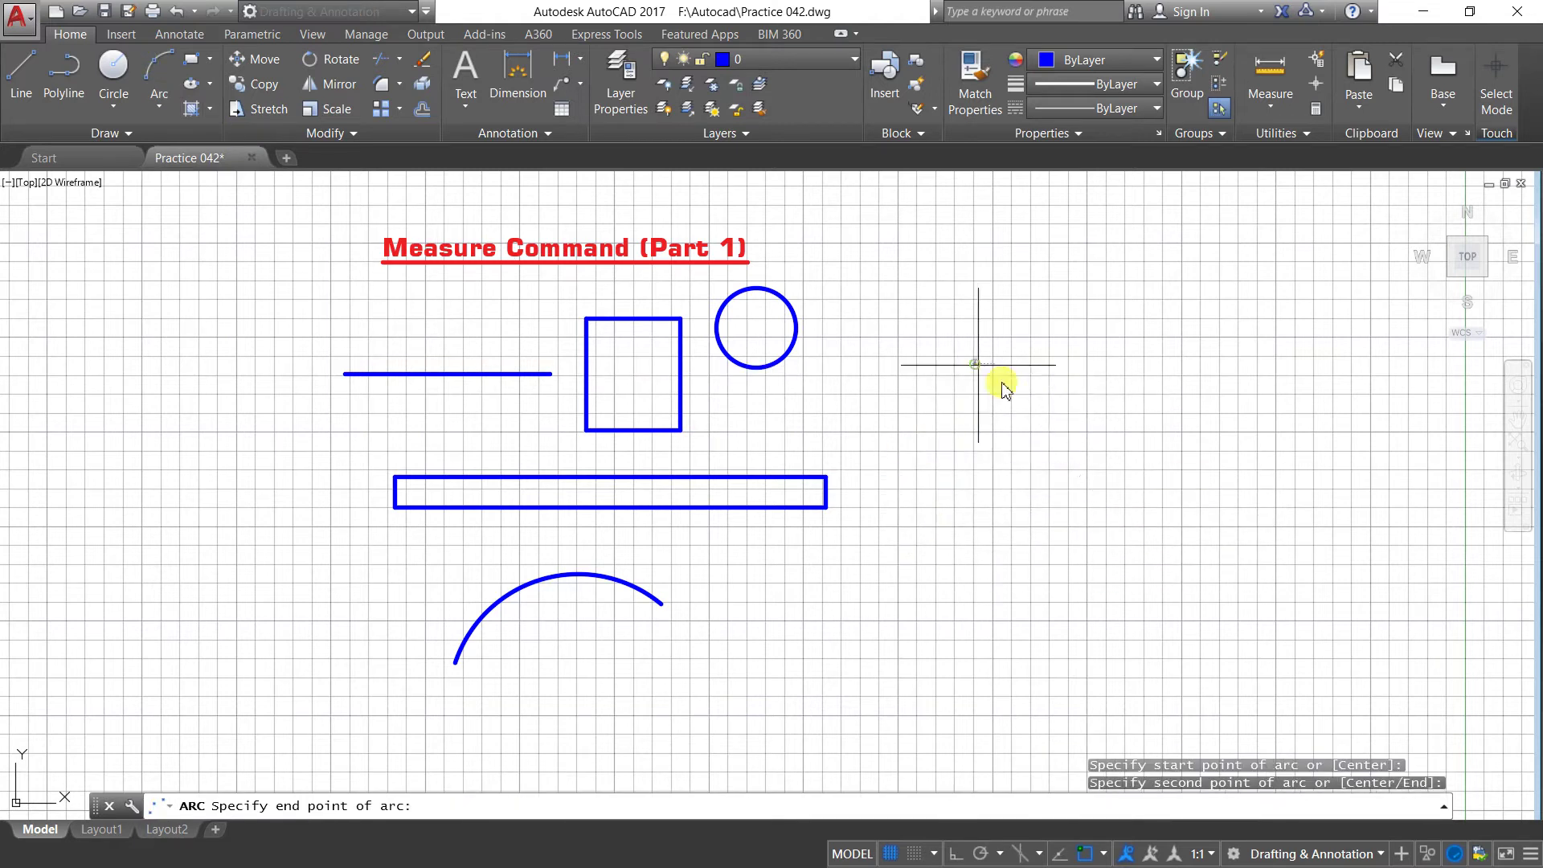
{"action": "left_click", "coordinate": [1190, 531]}
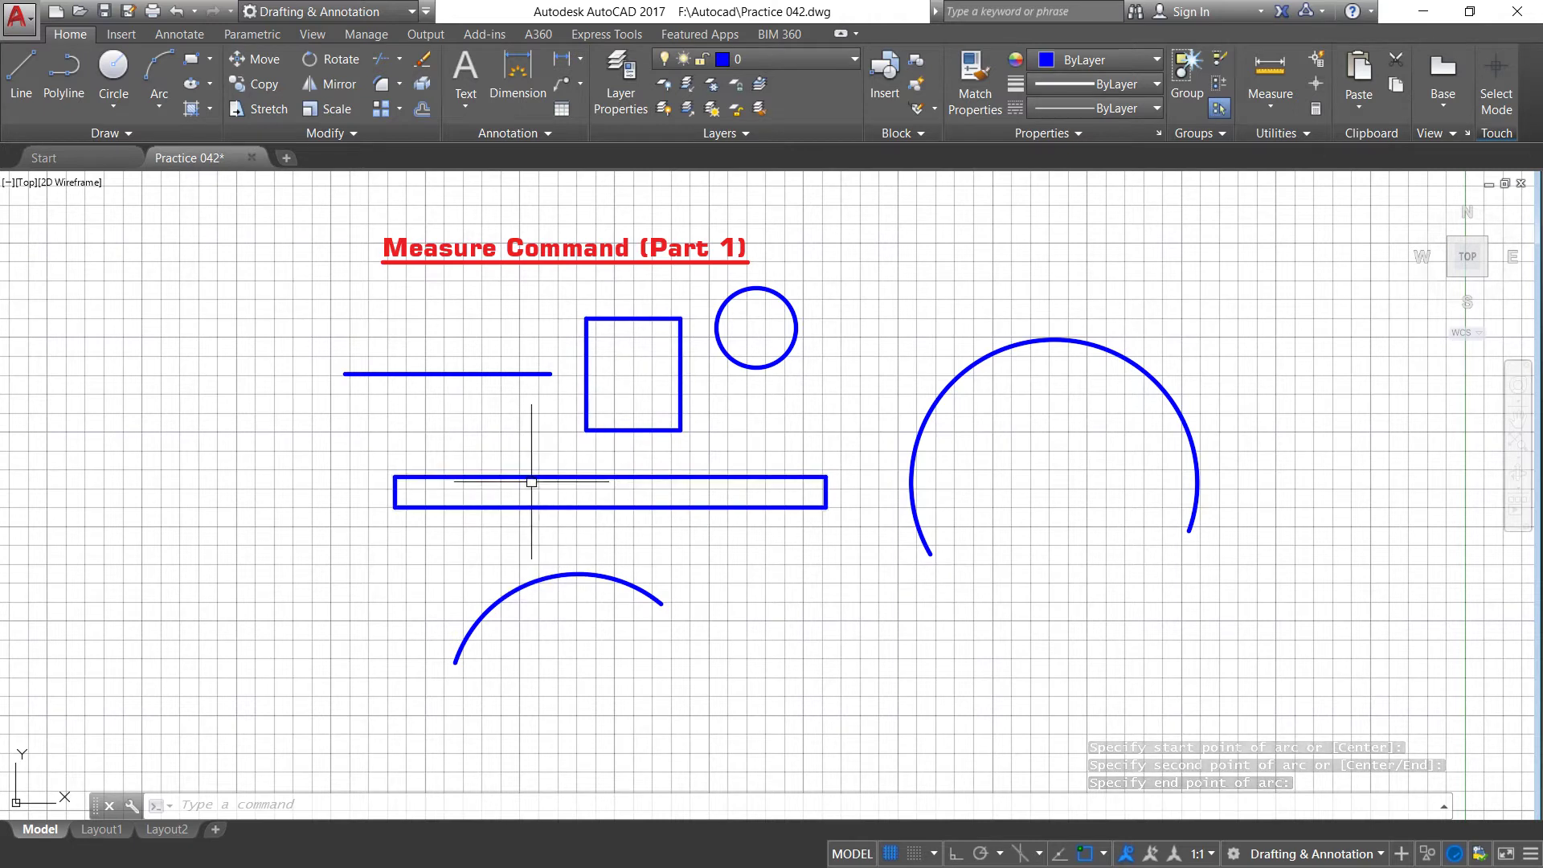
Draw a closed triangle from connected lines at the left.
{"action": "left_click", "coordinate": [66, 78]}
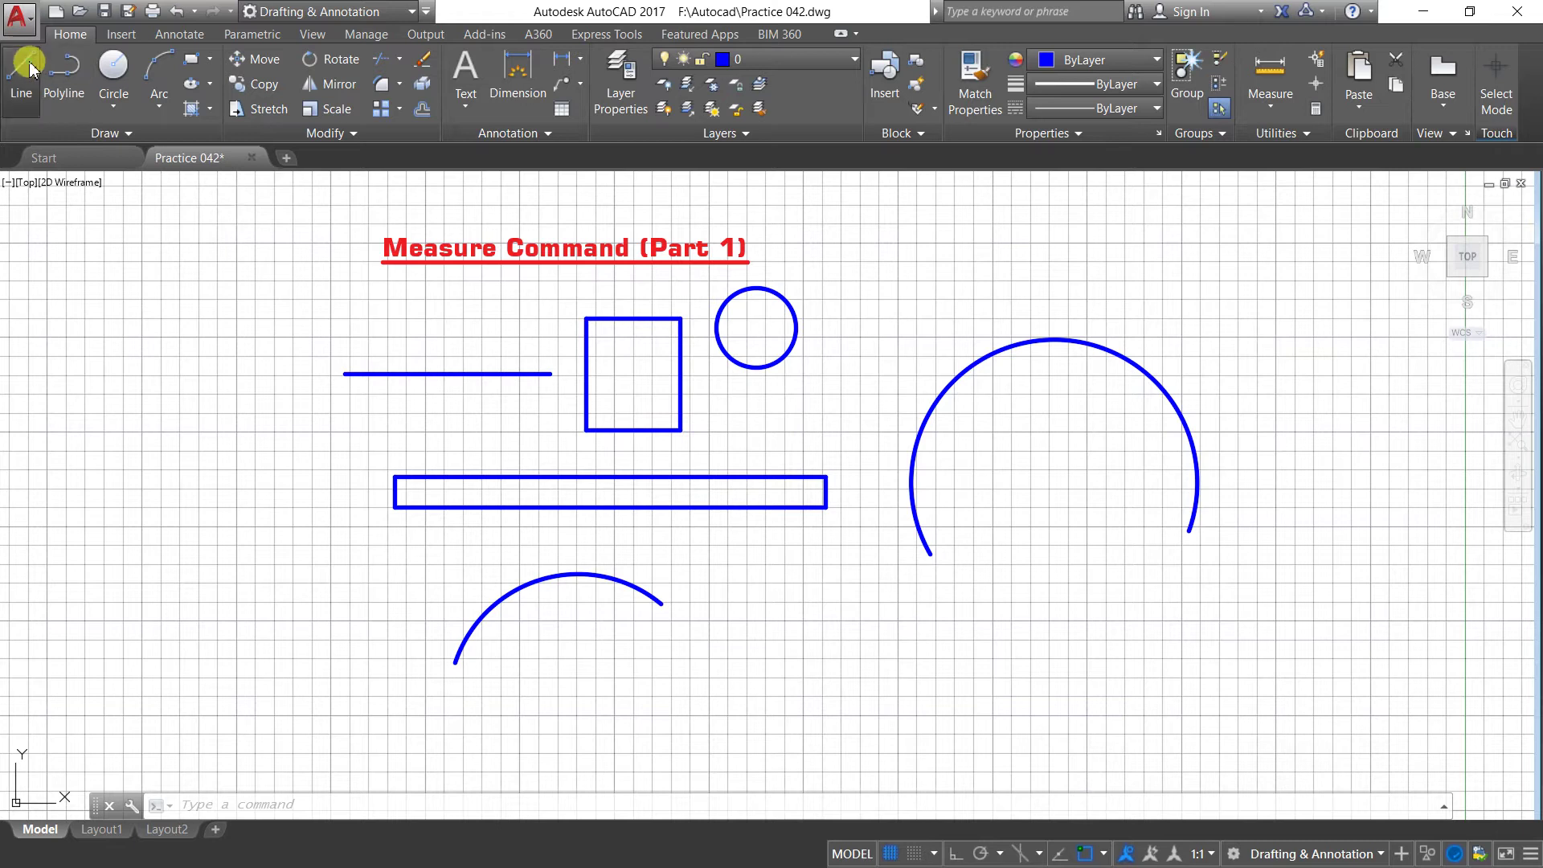
{"action": "left_click", "coordinate": [266, 422]}
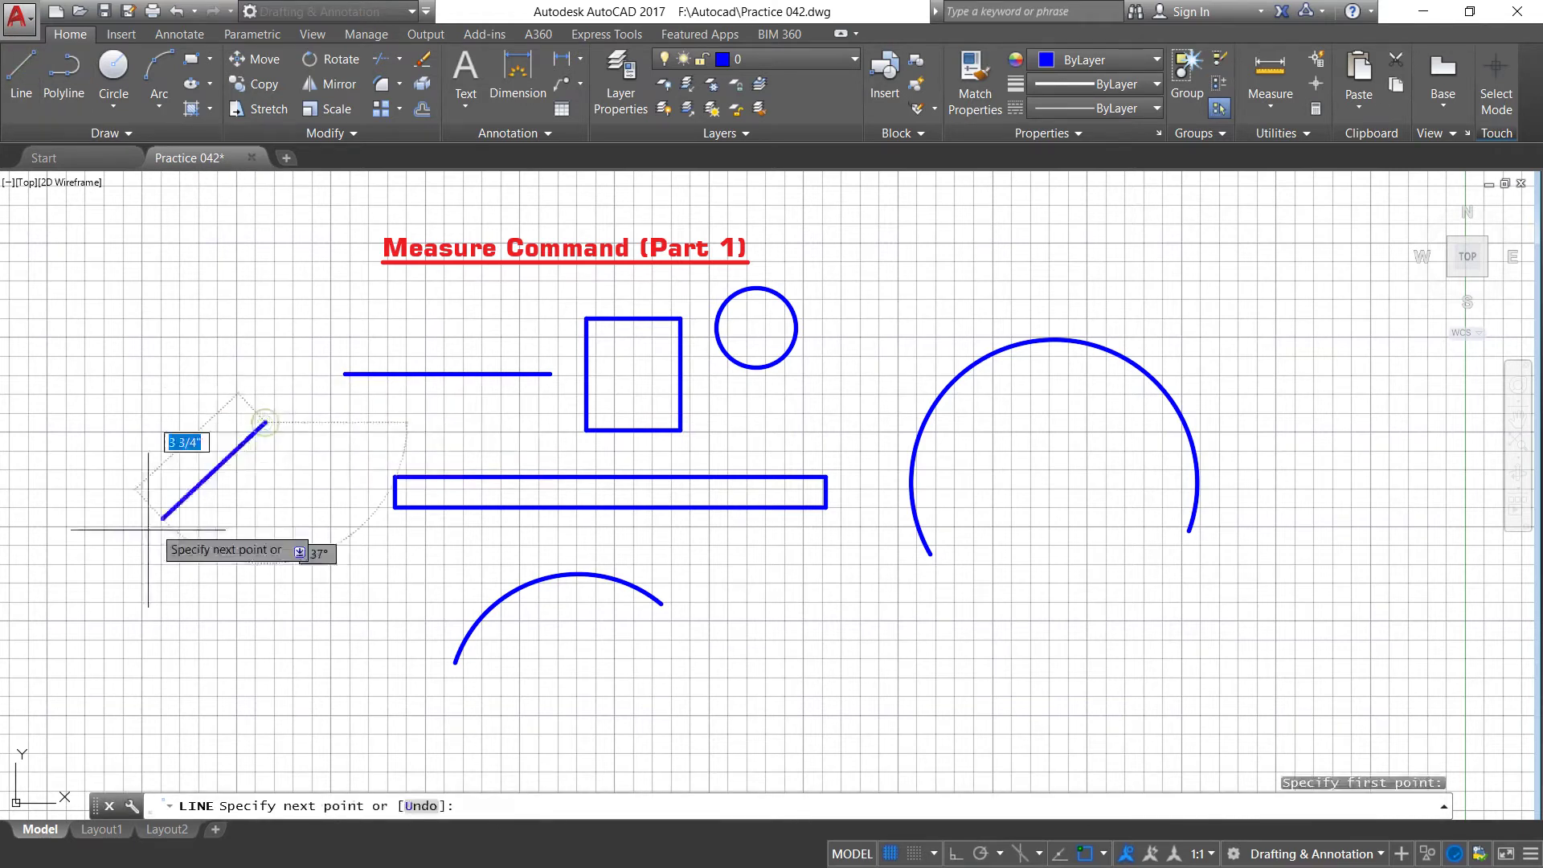
{"action": "left_click", "coordinate": [69, 593]}
{"action": "left_click", "coordinate": [367, 616]}
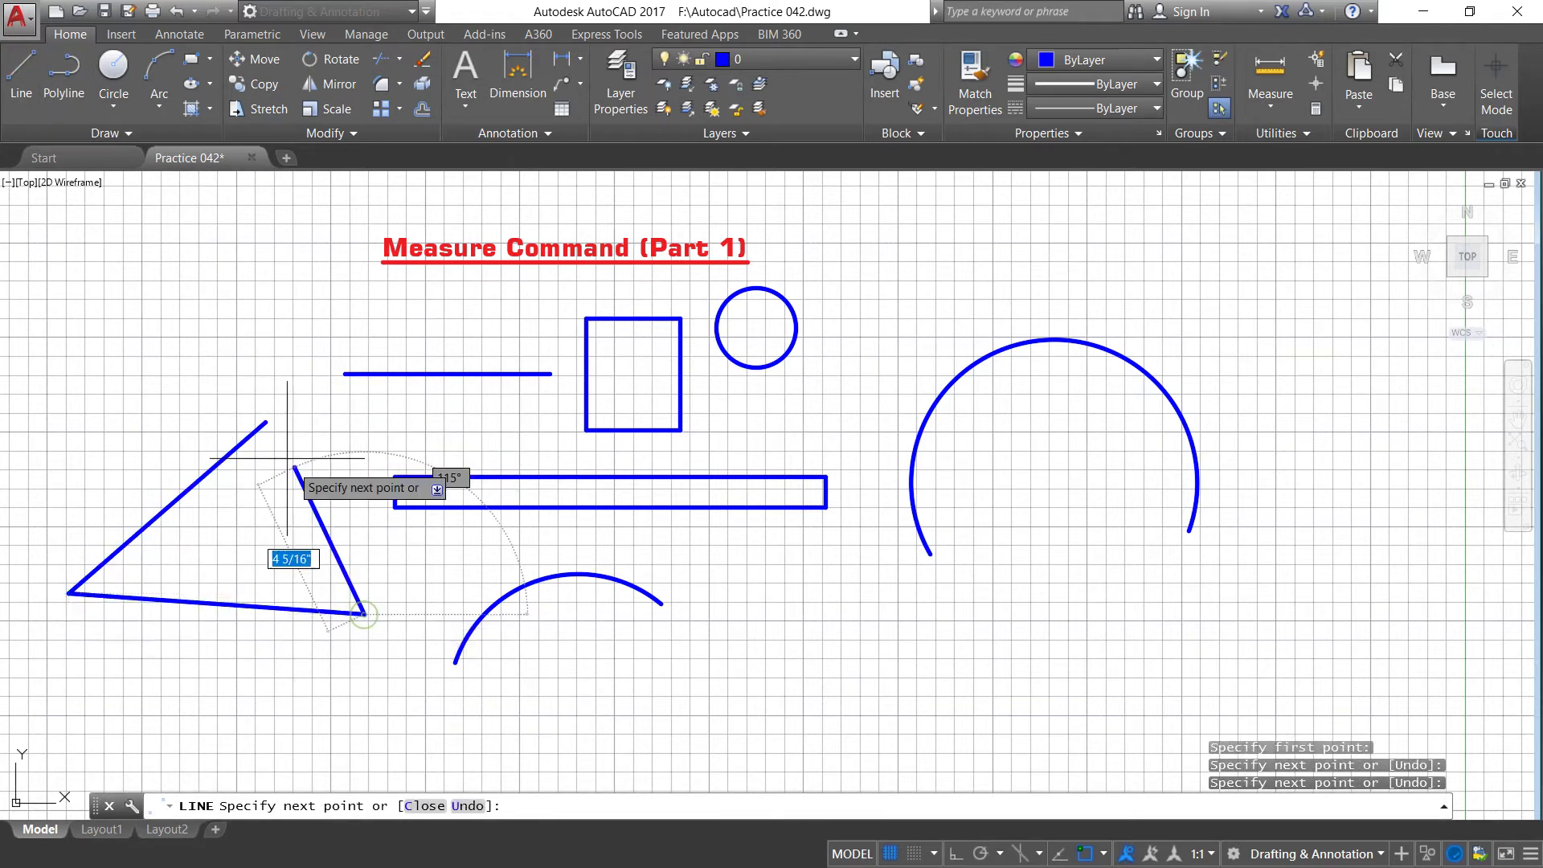
{"action": "right_click", "coordinate": [266, 424]}
{"action": "left_click", "coordinate": [309, 436]}
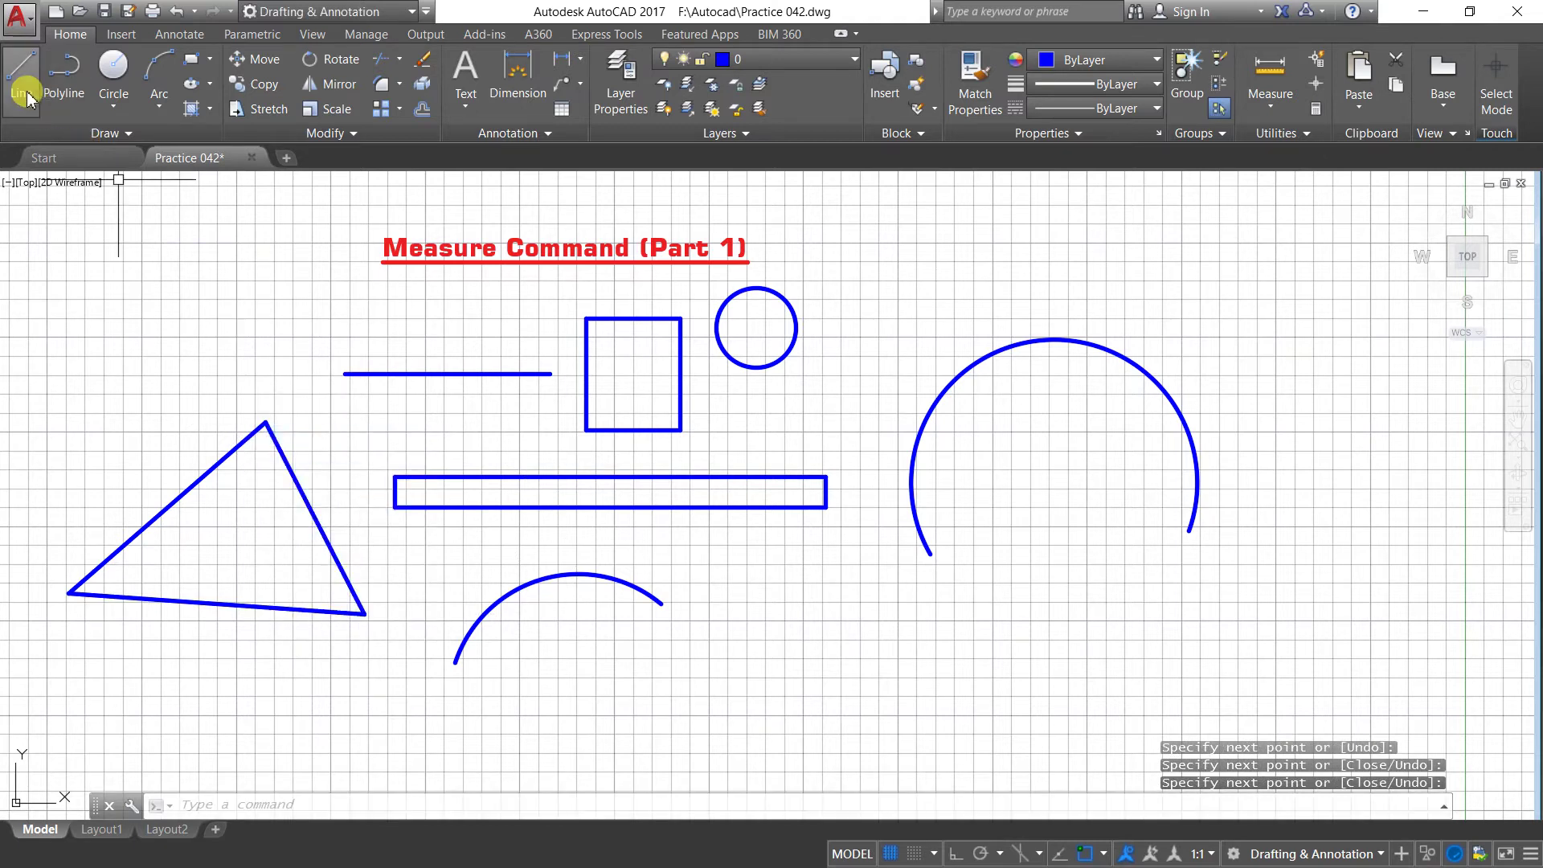
Draw a diagonal-plus-horizontal two-segment line near the bottom, then window-select all shapes.
{"action": "left_click", "coordinate": [19, 80]}
{"action": "left_click", "coordinate": [872, 627]}
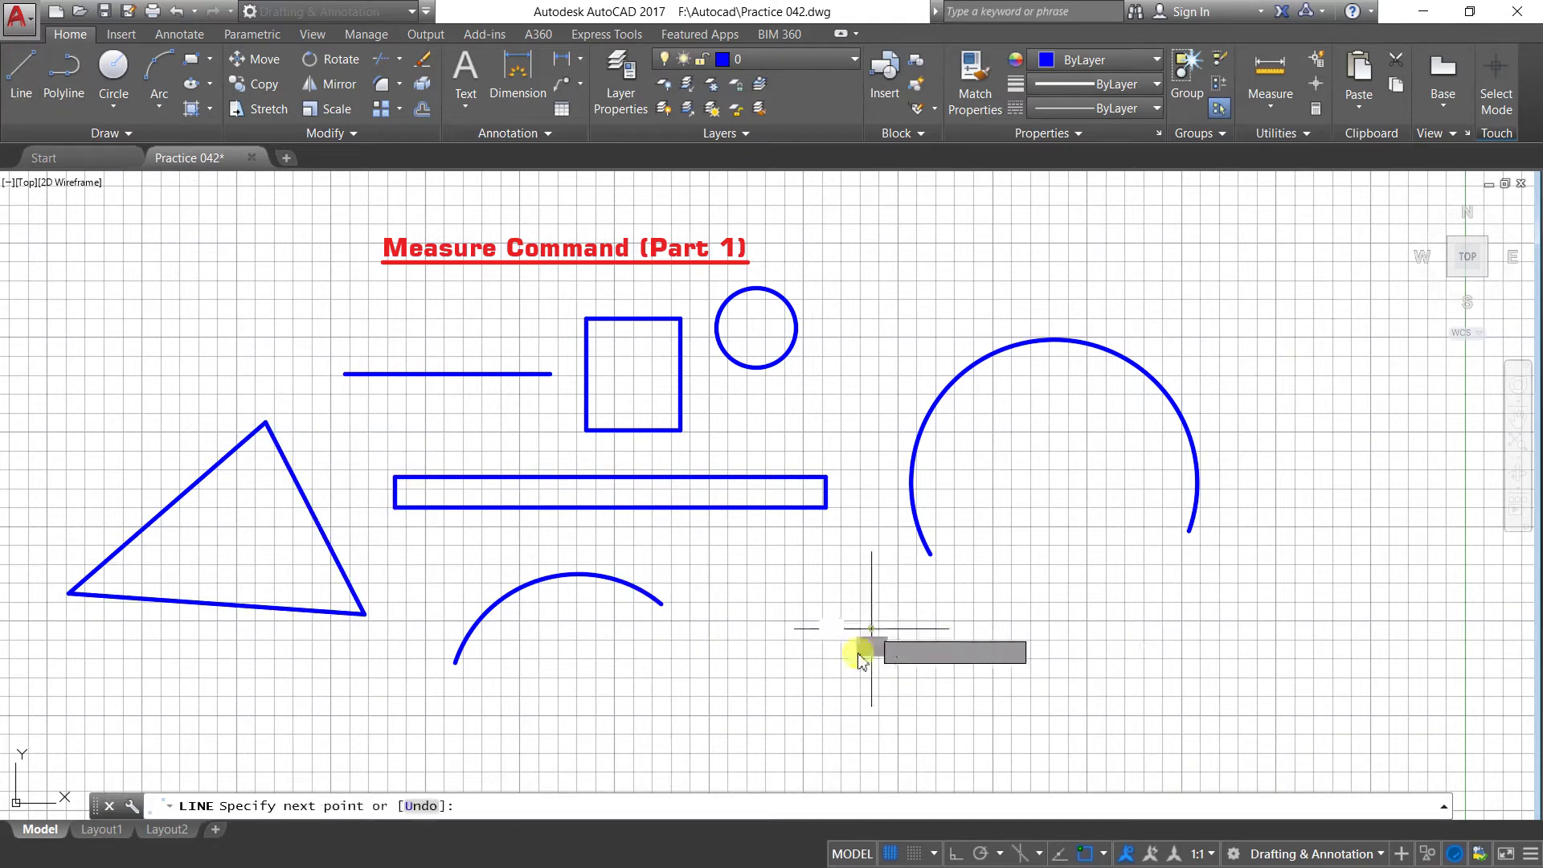
{"action": "left_click", "coordinate": [732, 775]}
{"action": "left_click", "coordinate": [1022, 775]}
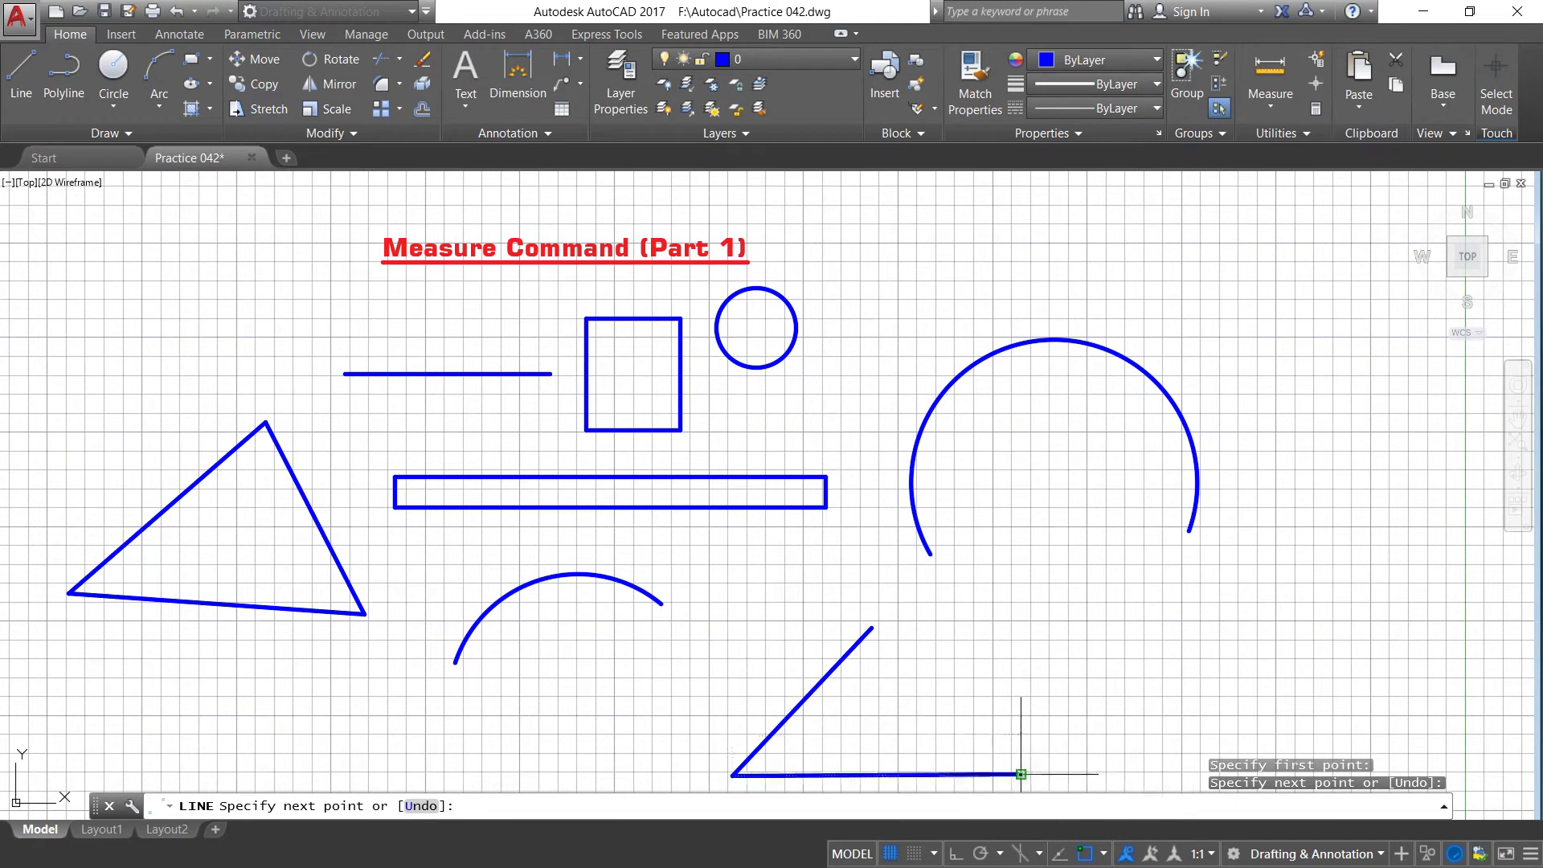
{"action": "right_click", "coordinate": [1011, 777]}
{"action": "left_click", "coordinate": [1073, 572]}
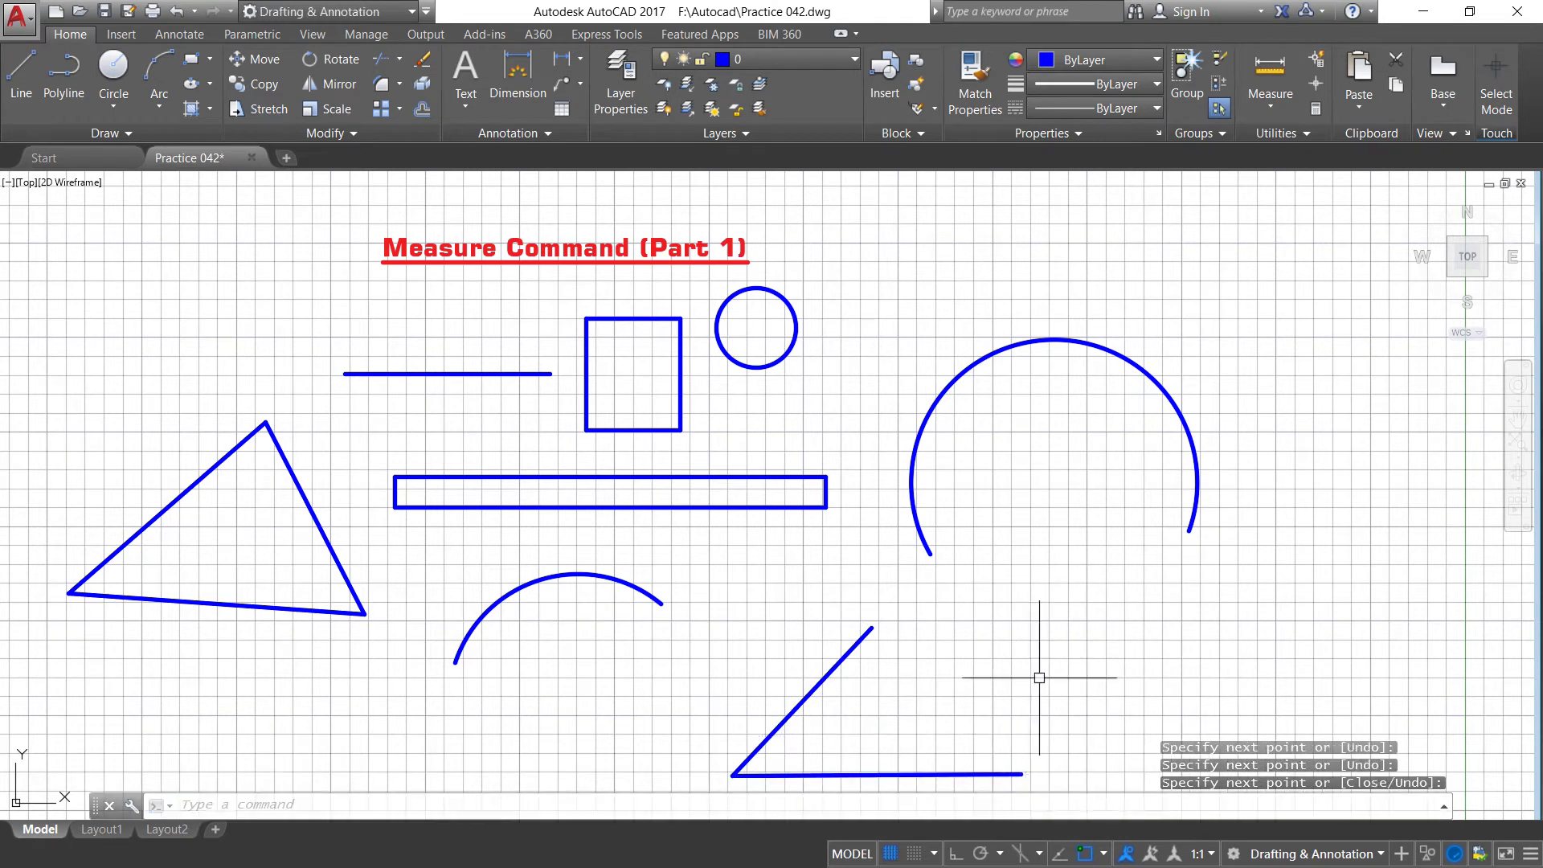
{"action": "left_click", "coordinate": [1119, 776]}
{"action": "left_click", "coordinate": [145, 307]}
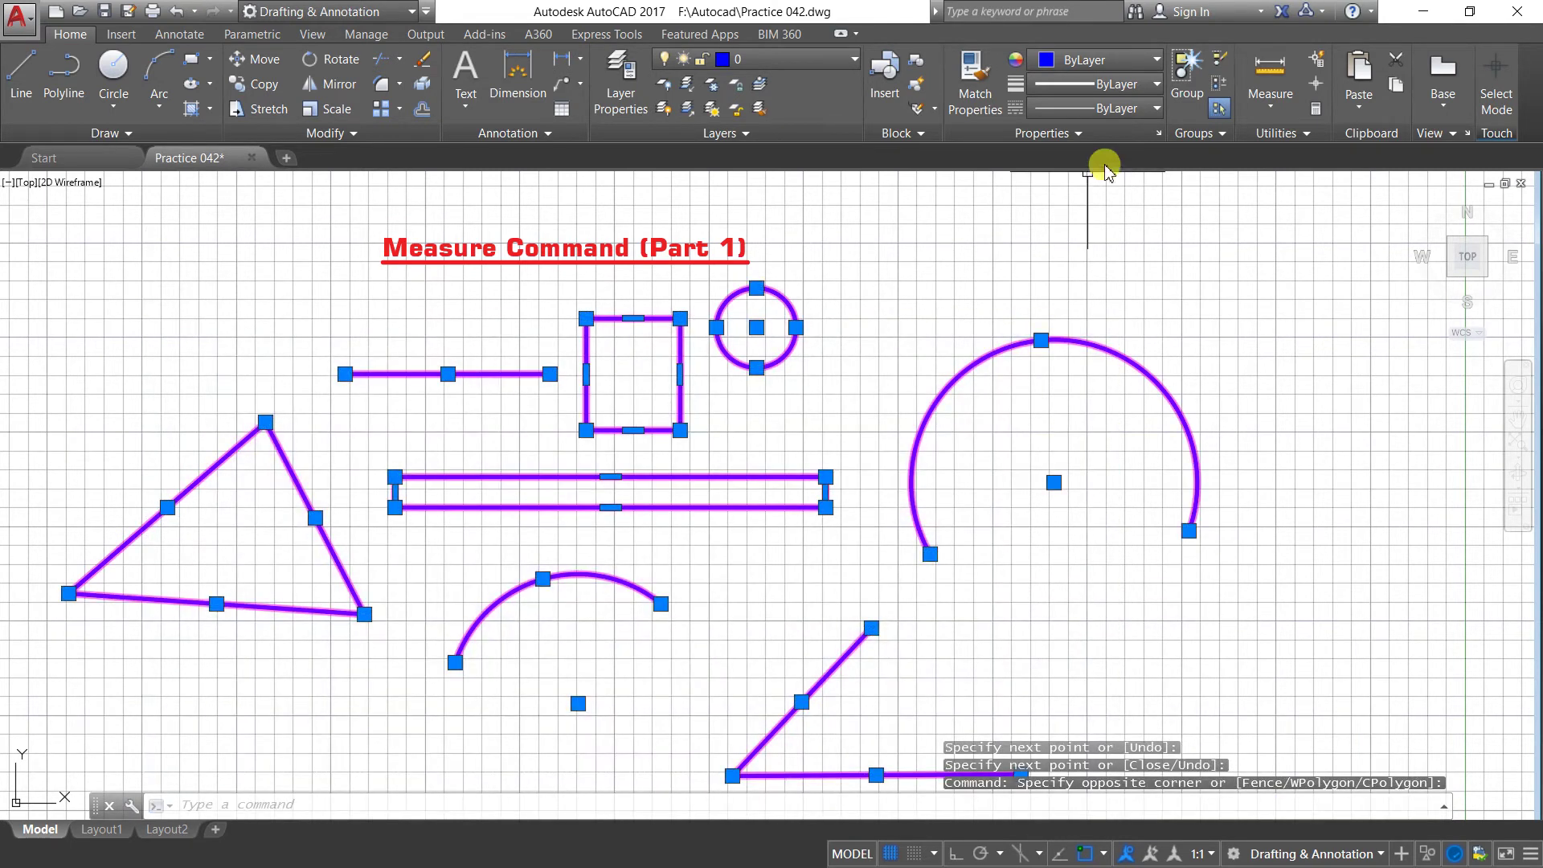
Set the colour of all selected shapes to Green, then clear the selection.
{"action": "left_click", "coordinate": [1154, 60]}
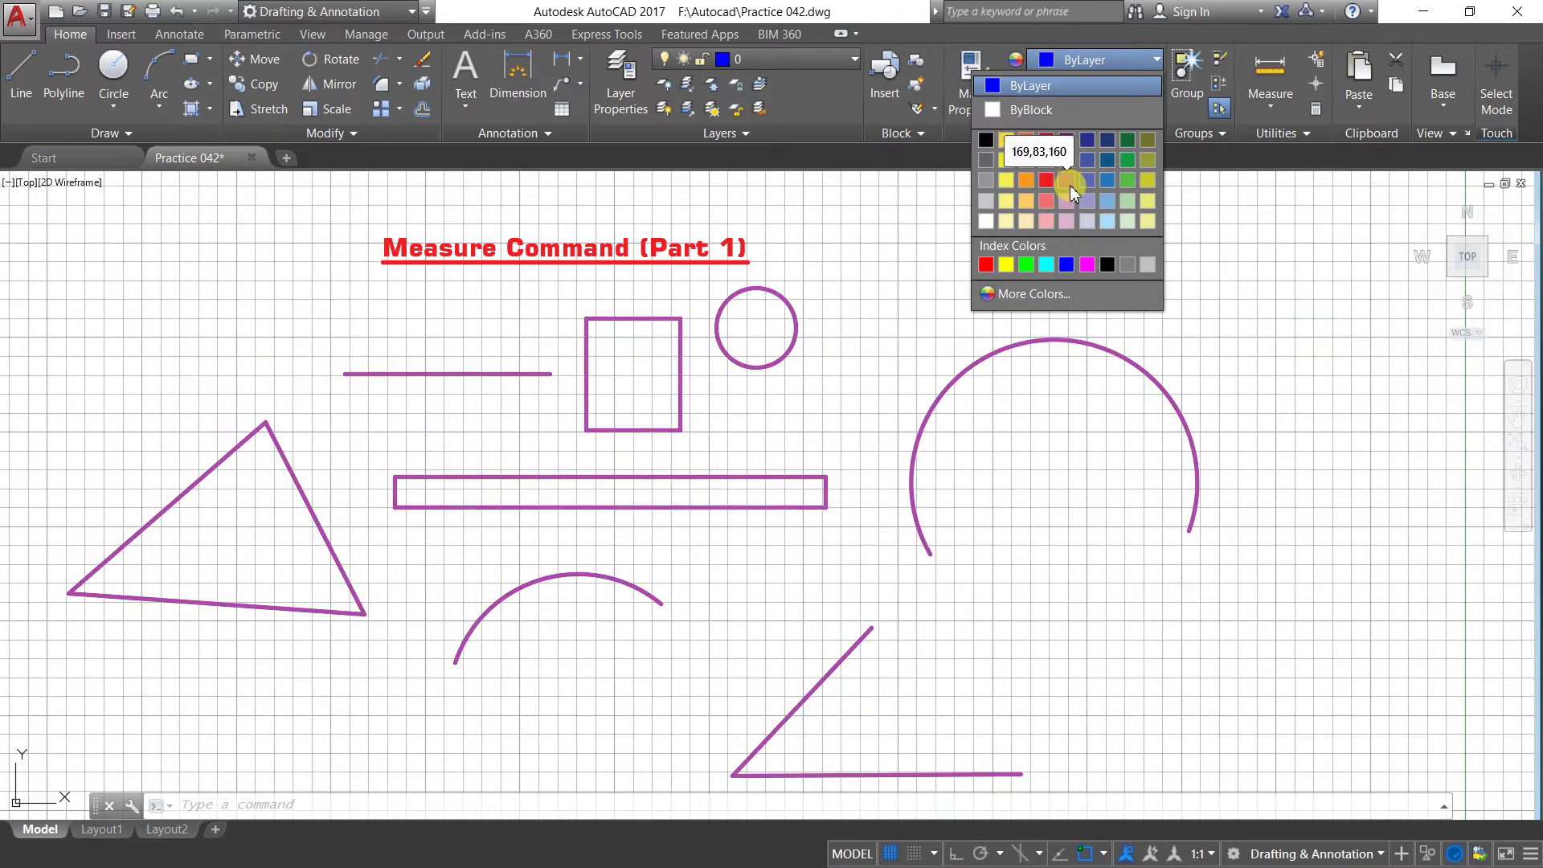
{"action": "left_click", "coordinate": [1026, 265]}
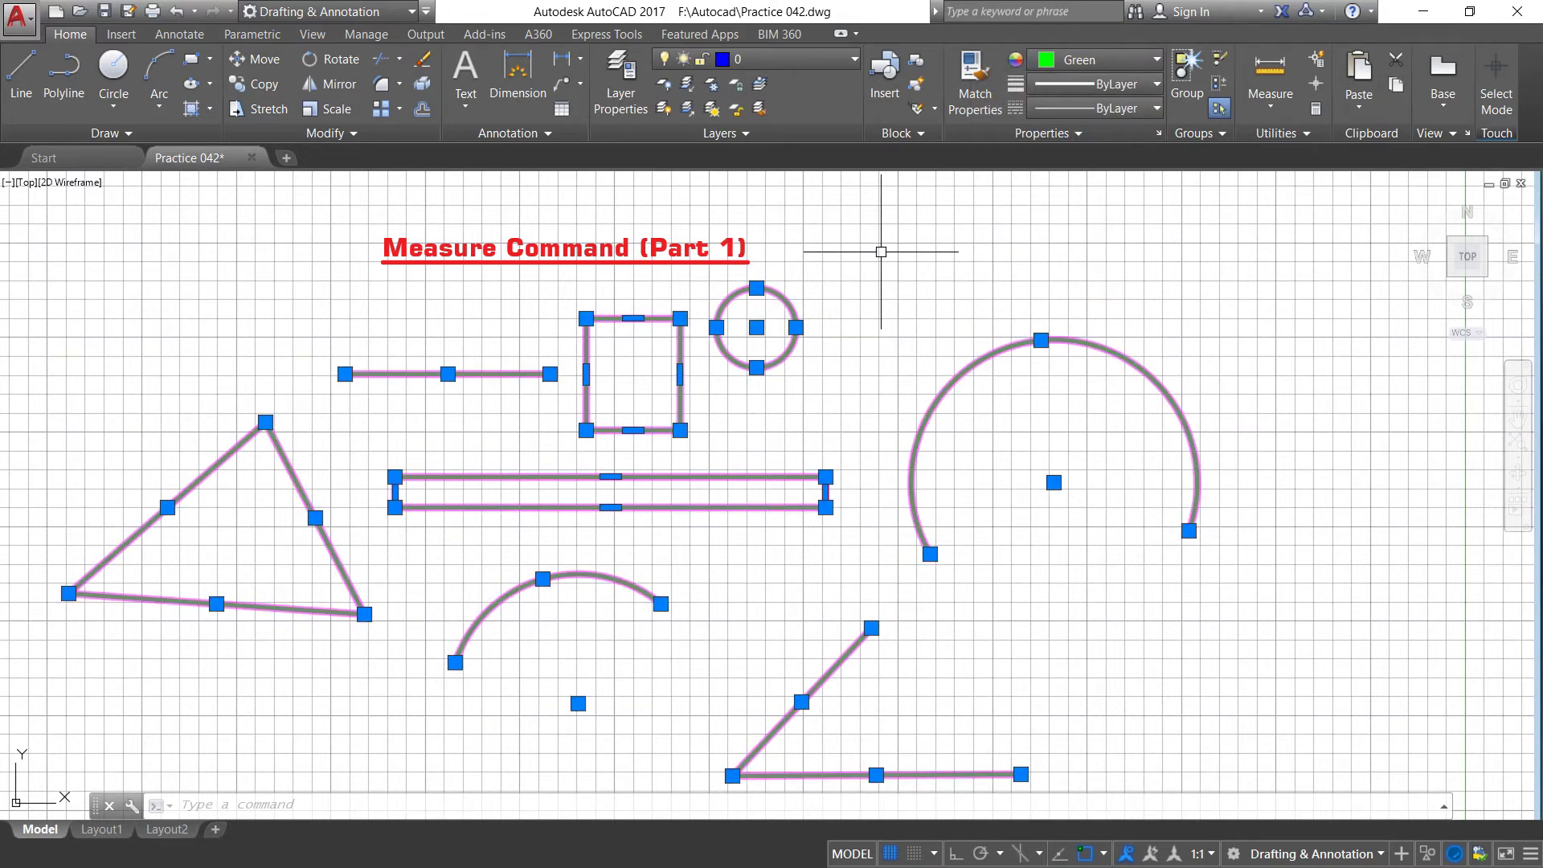
{"action": "key", "text": "Escape"}
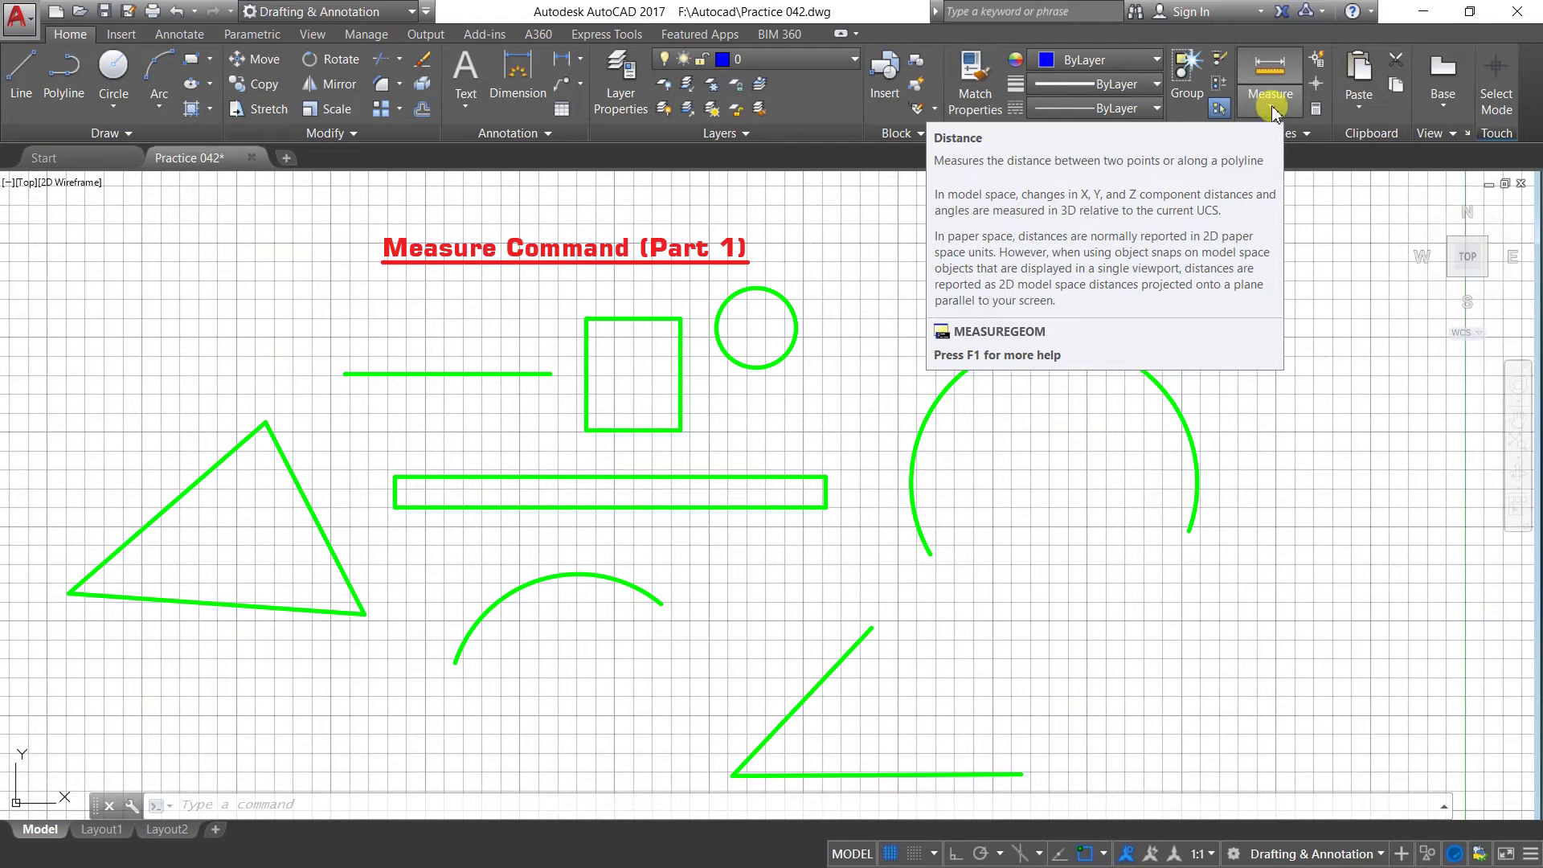
Open the Measure dropdown in the Utilities panel.
{"action": "left_click", "coordinate": [1273, 110]}
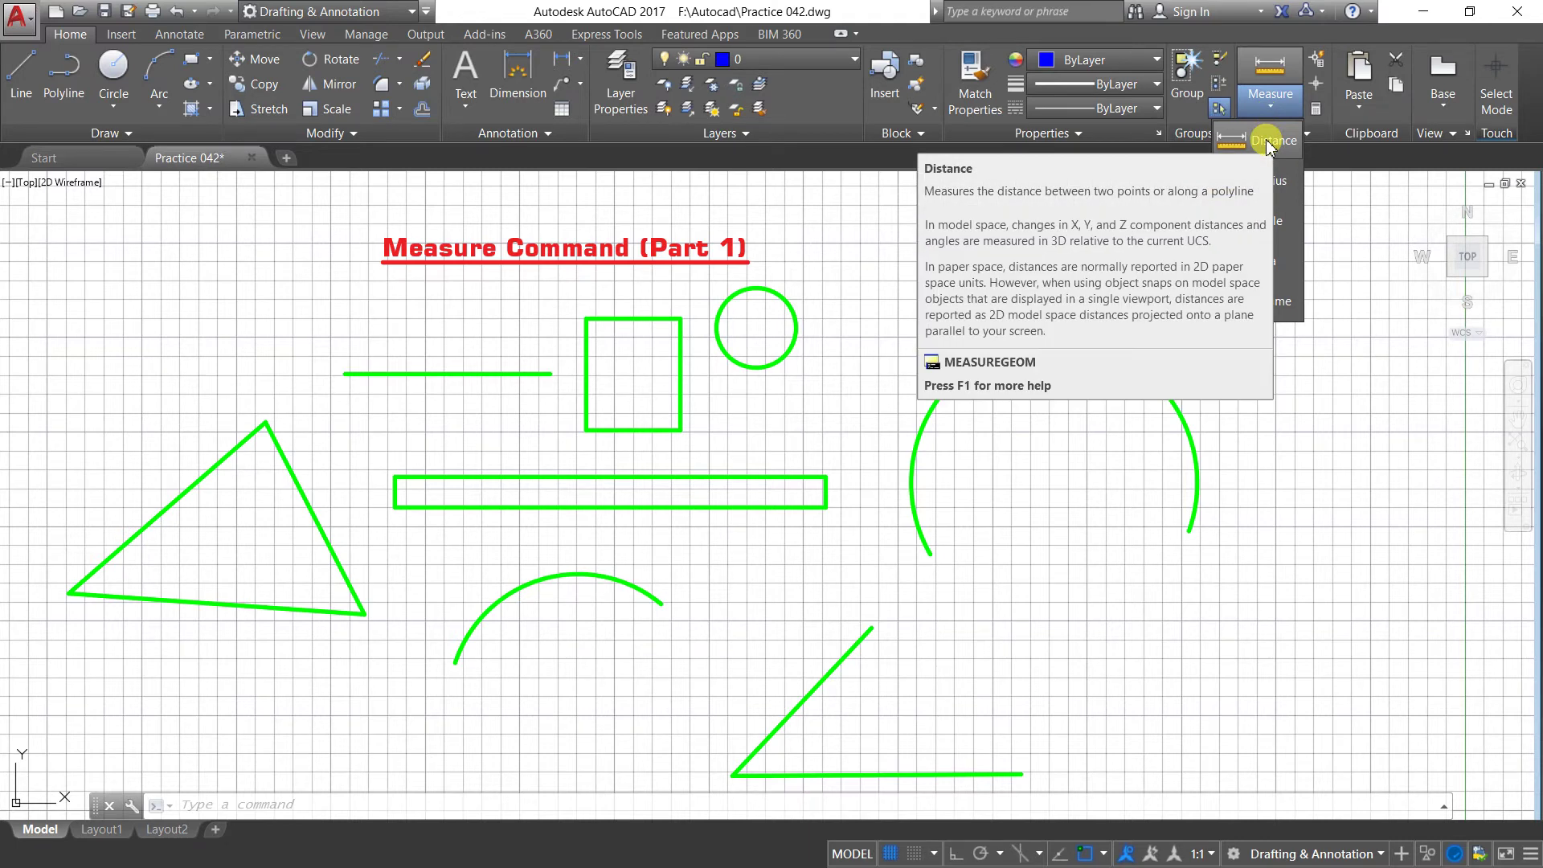
Measure the Distance between the horizontal line's endpoints: 0'-5 7/16" at angle 0.
{"action": "left_click", "coordinate": [1268, 145]}
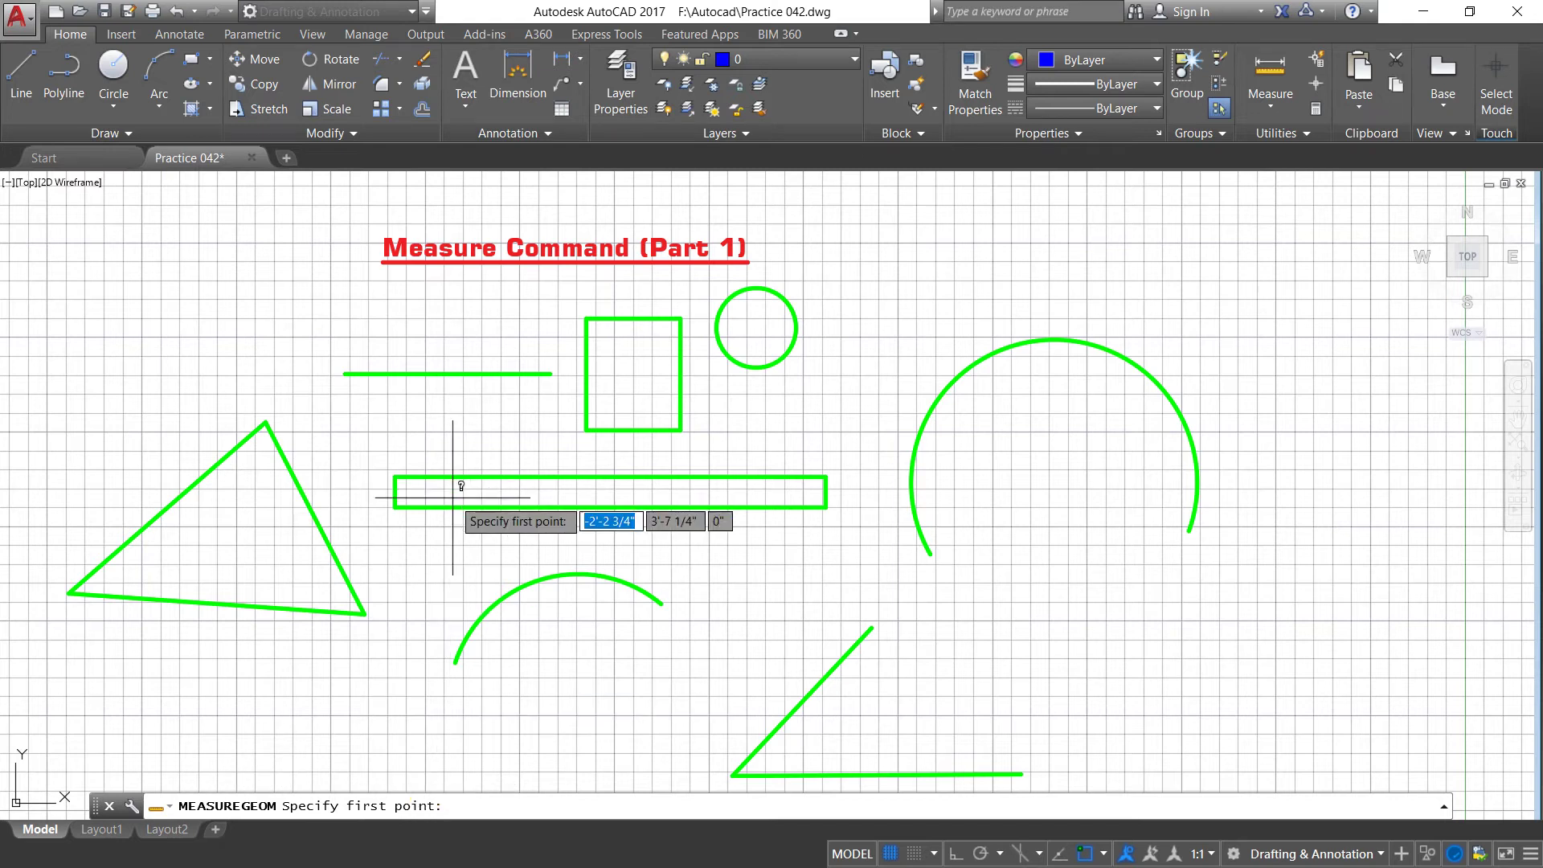
{"action": "left_click", "coordinate": [344, 374]}
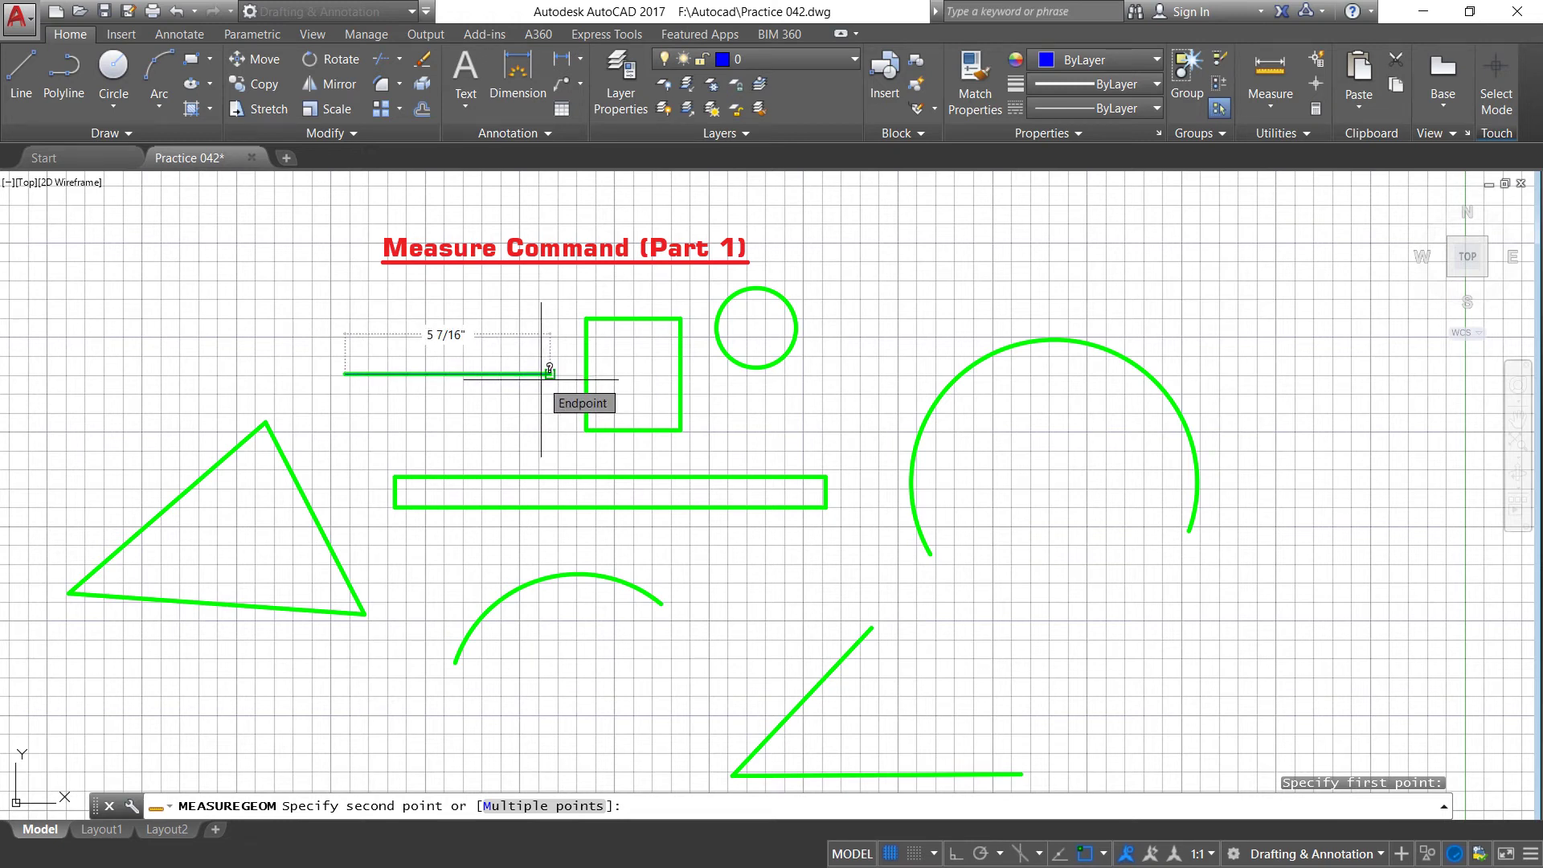
{"action": "left_click", "coordinate": [549, 373]}
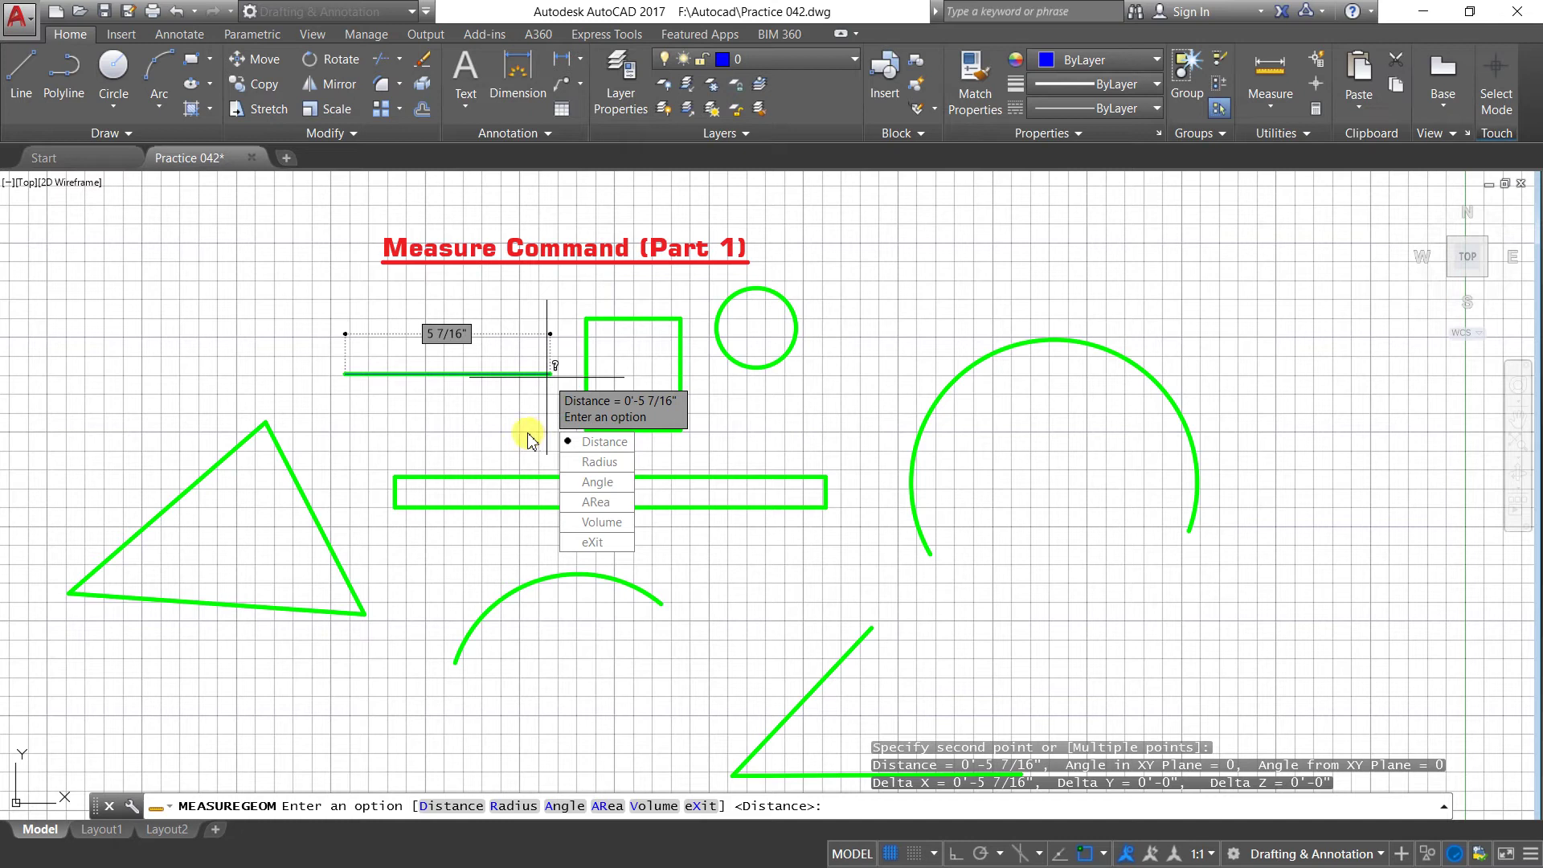
{"action": "key", "text": "Return"}
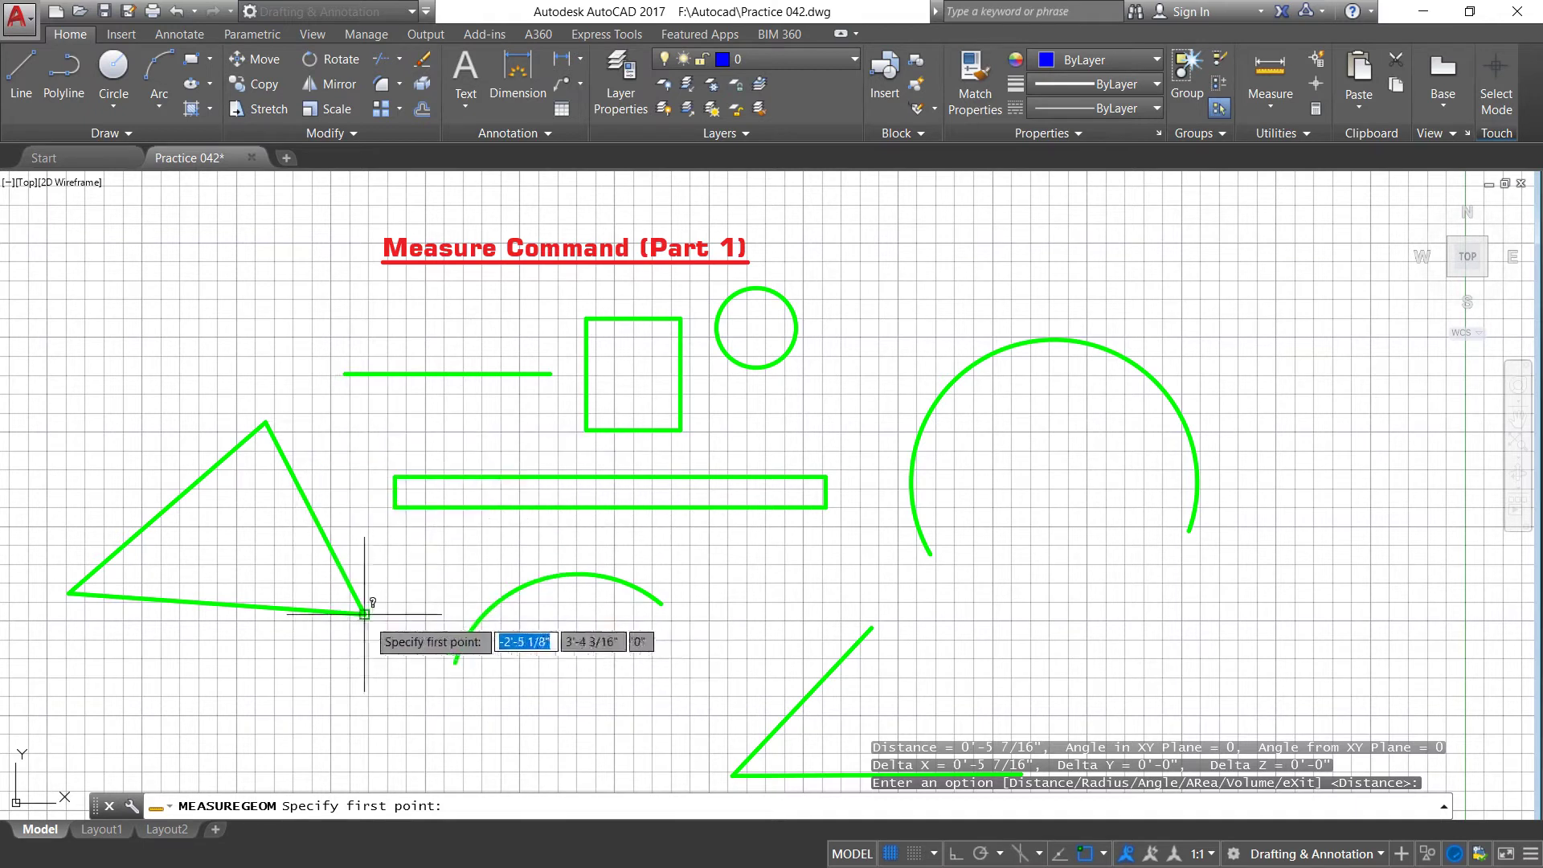
Measure from the triangle's bottom-right corner to its top vertex: 5 11/16" at 117°.
{"action": "left_click", "coordinate": [368, 607]}
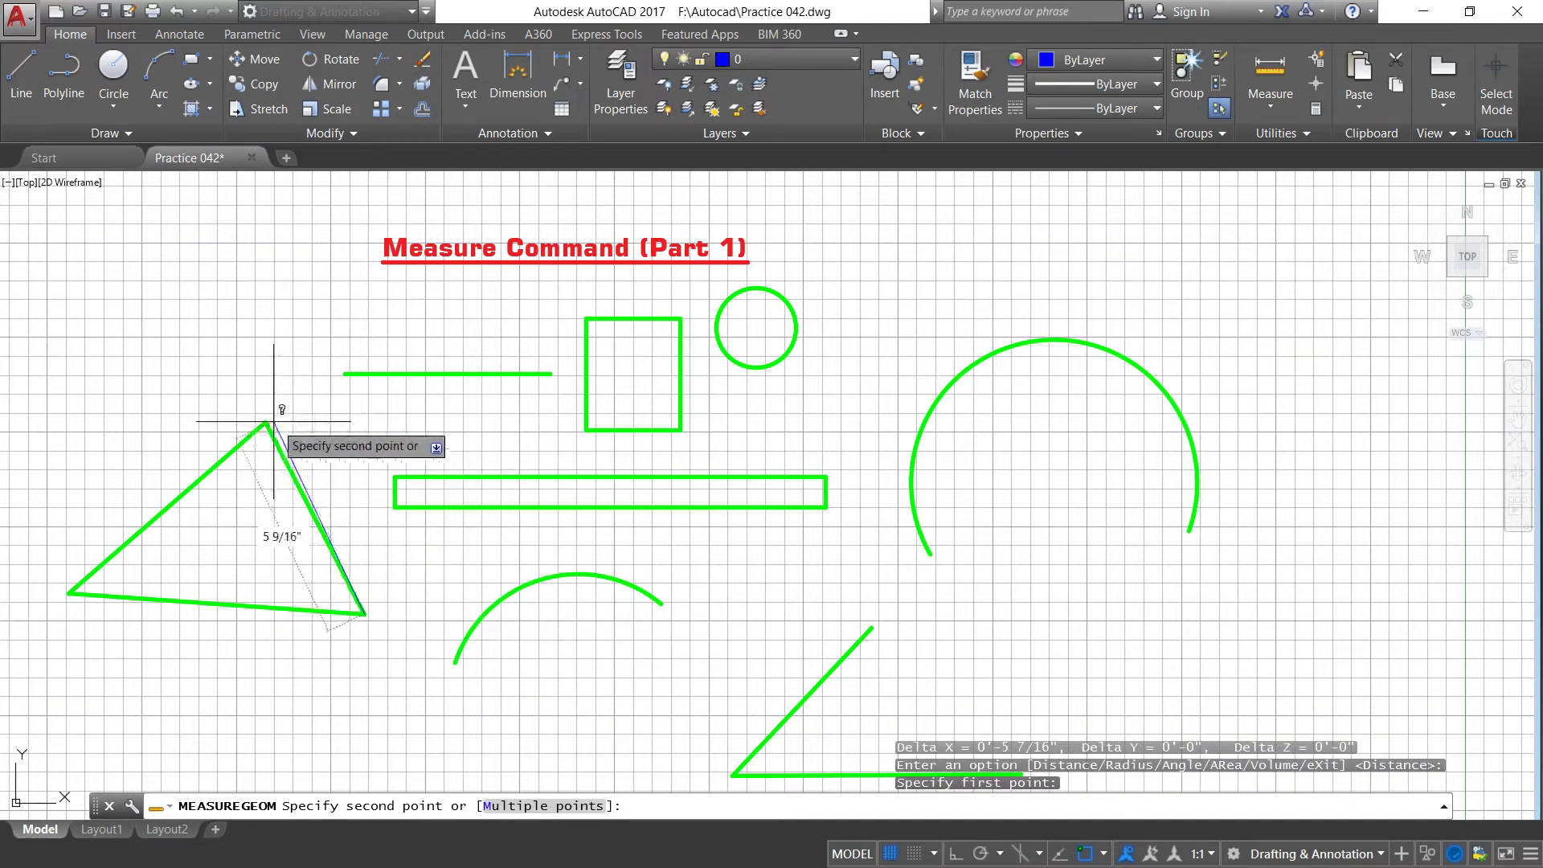
{"action": "left_click", "coordinate": [266, 421]}
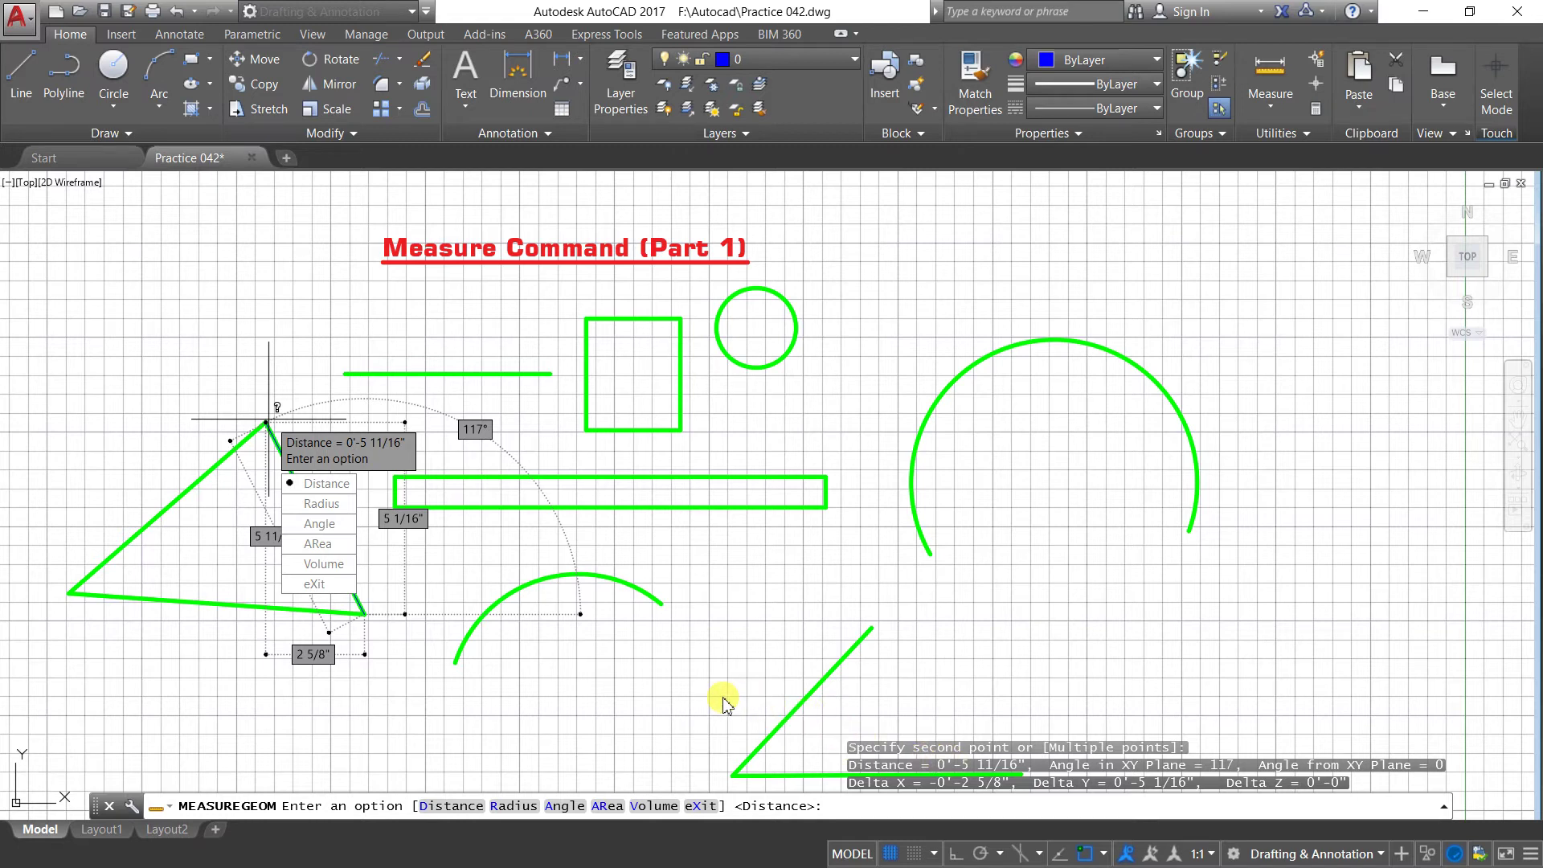
Measure the square's bottom edge between its corners: 0'-2 1/2".
{"action": "key", "text": "Escape"}
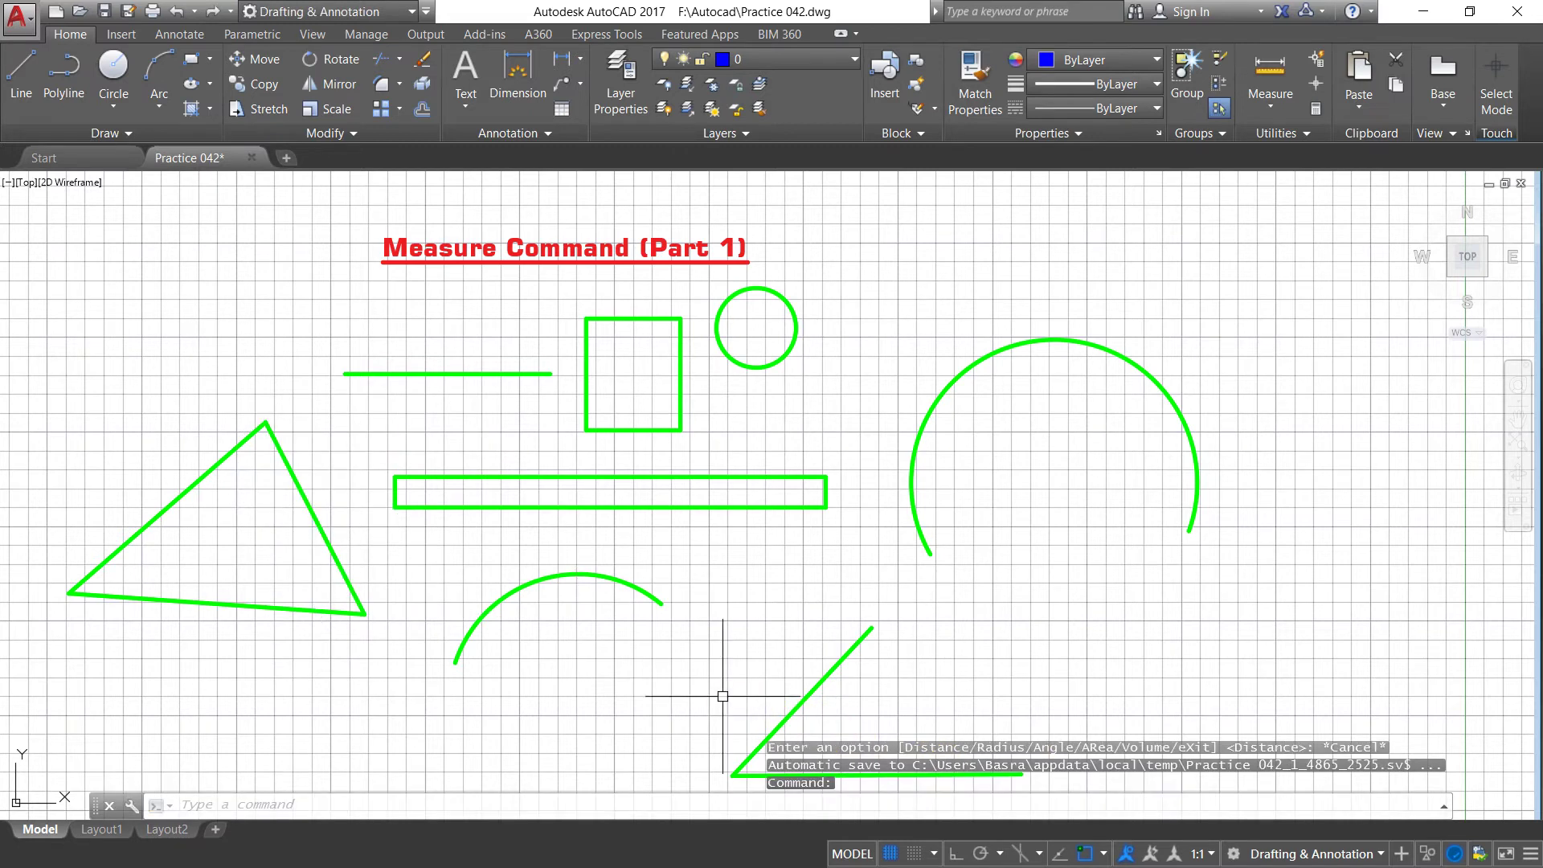
{"action": "scroll", "coordinate": [519, 677], "scroll_direction": "up", "scroll_amount": 2}
{"action": "scroll", "coordinate": [530, 659], "scroll_direction": "down", "scroll_amount": 2}
{"action": "scroll", "coordinate": [576, 455], "scroll_direction": "up", "scroll_amount": 2}
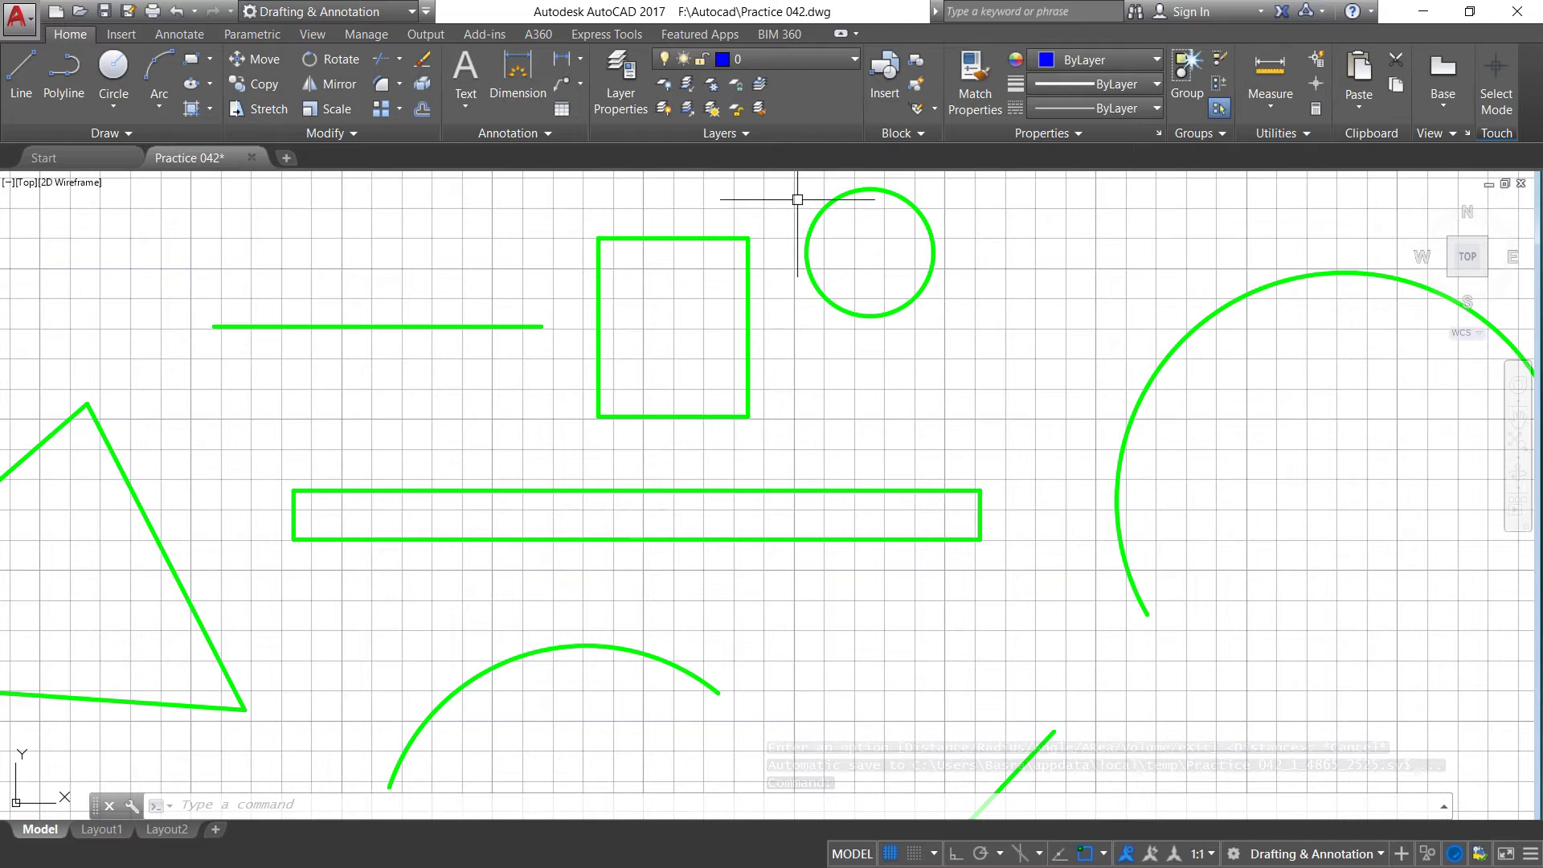
{"action": "left_click", "coordinate": [1270, 65]}
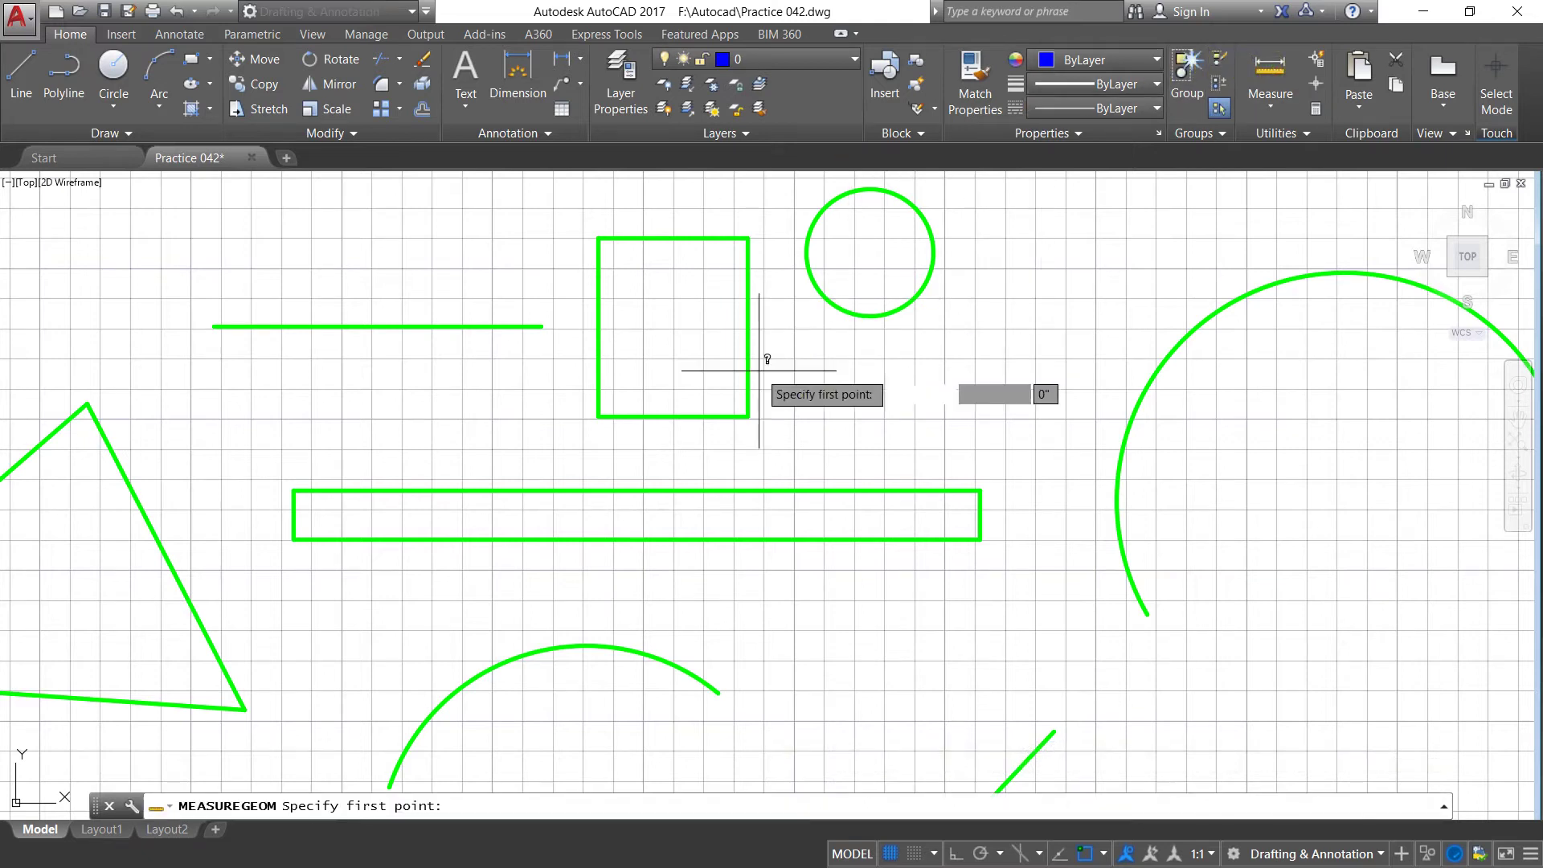
{"action": "left_click", "coordinate": [599, 416]}
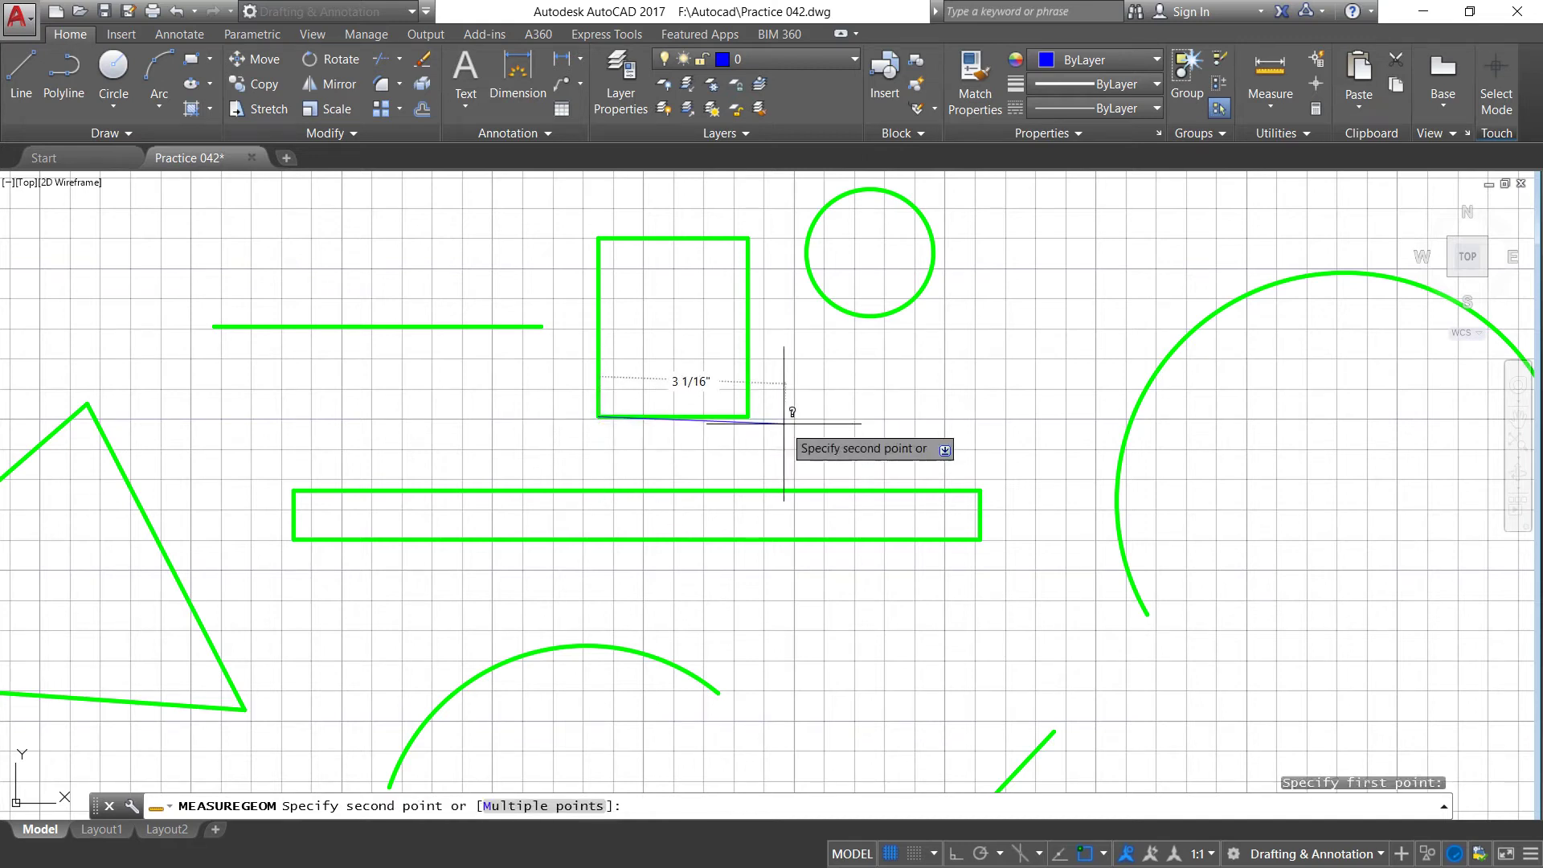
{"action": "left_click", "coordinate": [747, 416]}
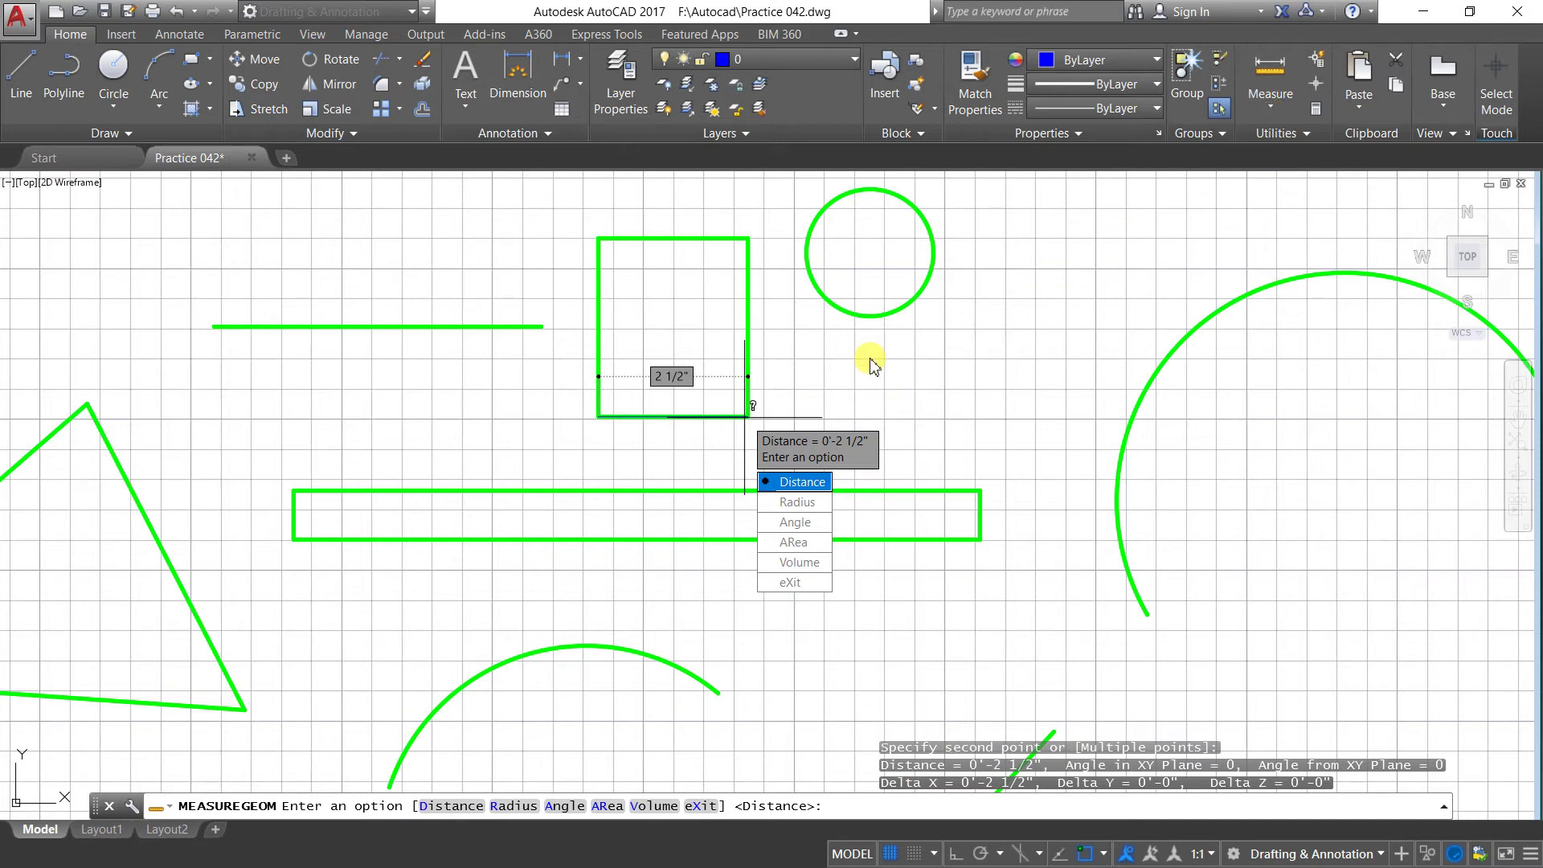
{"action": "scroll", "coordinate": [776, 388], "scroll_direction": "down", "scroll_amount": 2}
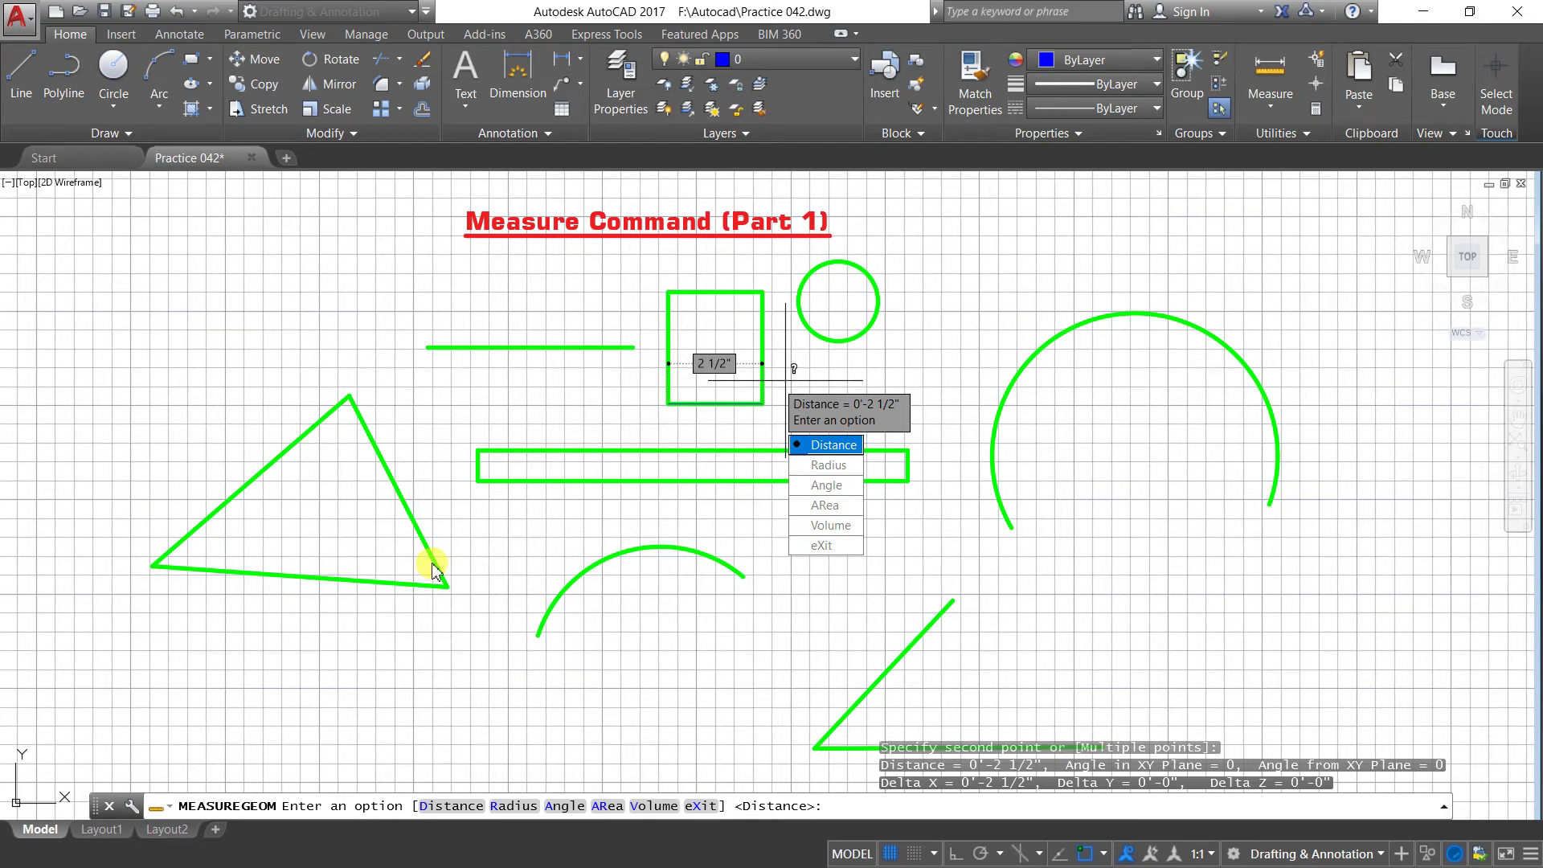
Measure the long thin rectangle's edge between its left and right corners: 11 3/8".
{"action": "left_click", "coordinate": [1275, 111]}
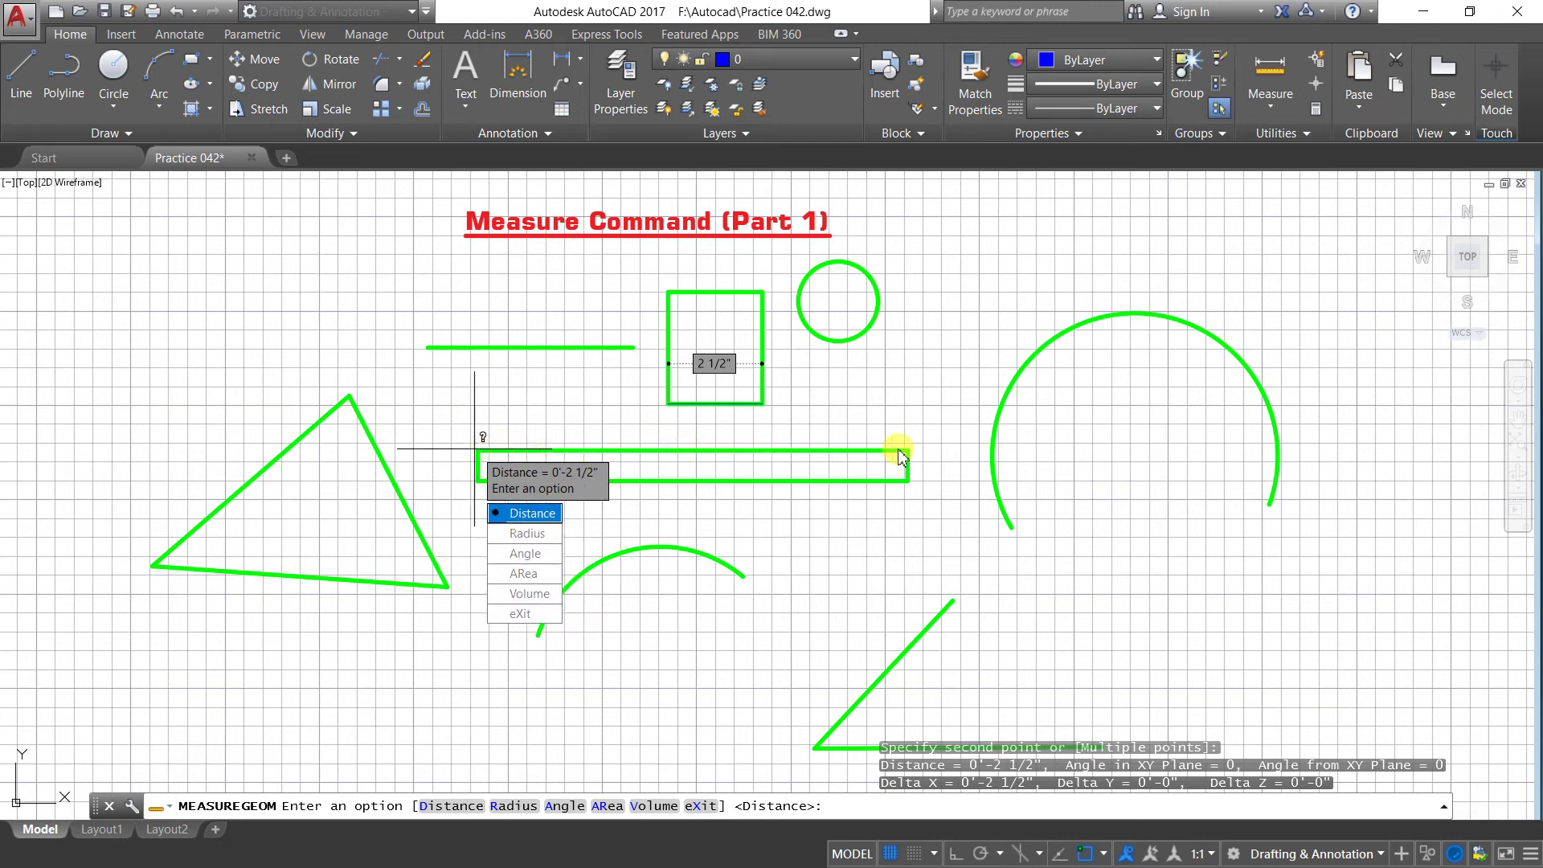
{"action": "left_click", "coordinate": [530, 513]}
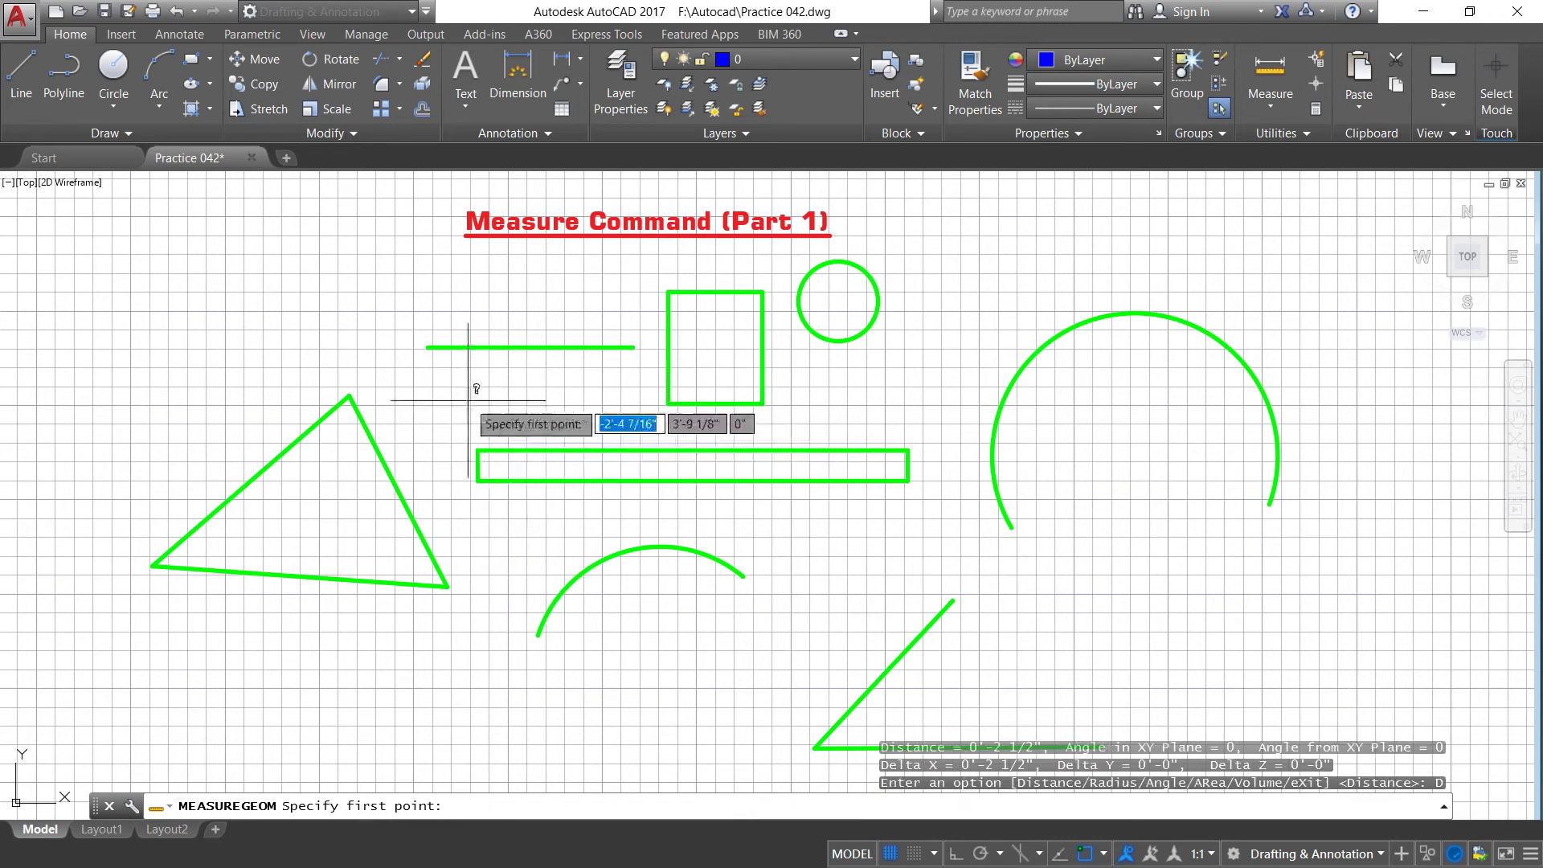
{"action": "left_click", "coordinate": [477, 450]}
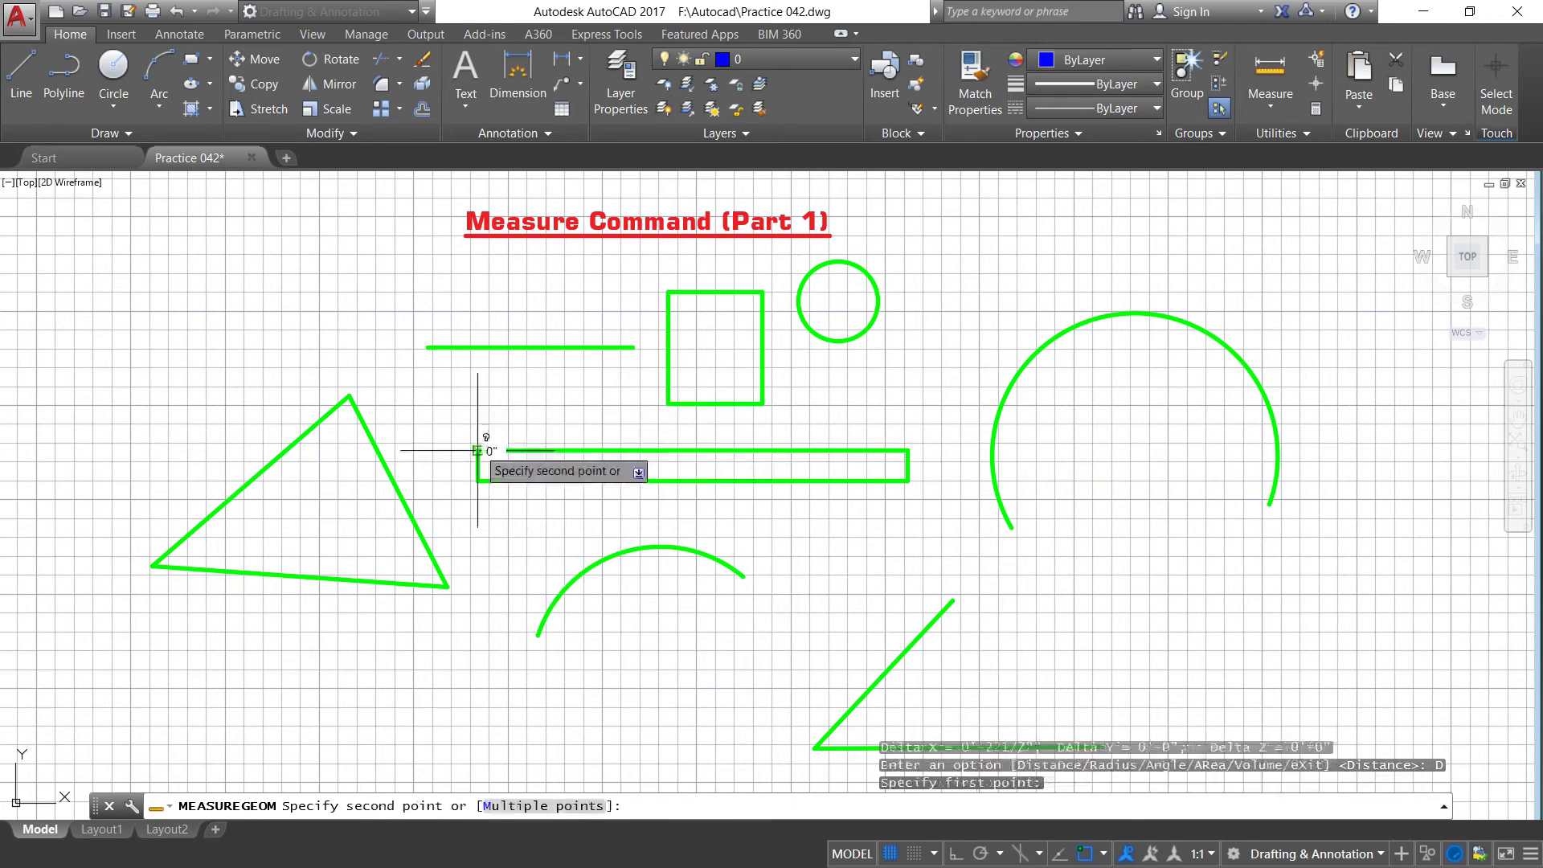
{"action": "left_click", "coordinate": [906, 450]}
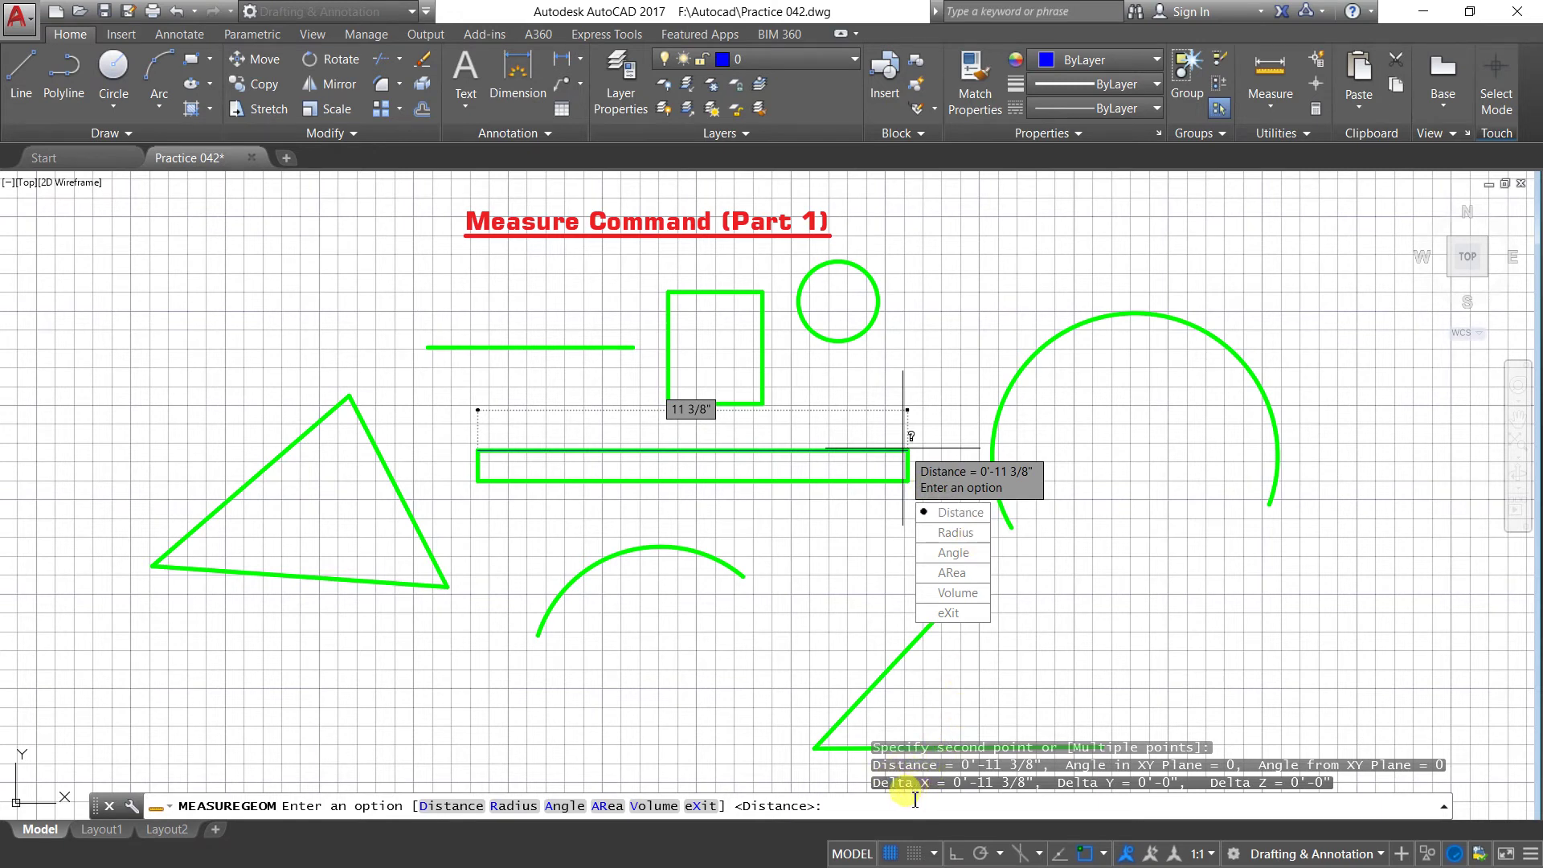
Expand the command history to review the result, shrink it back, and cancel measuring.
{"action": "left_click_drag", "start_coordinate": [912, 795], "coordinate": [912, 749]}
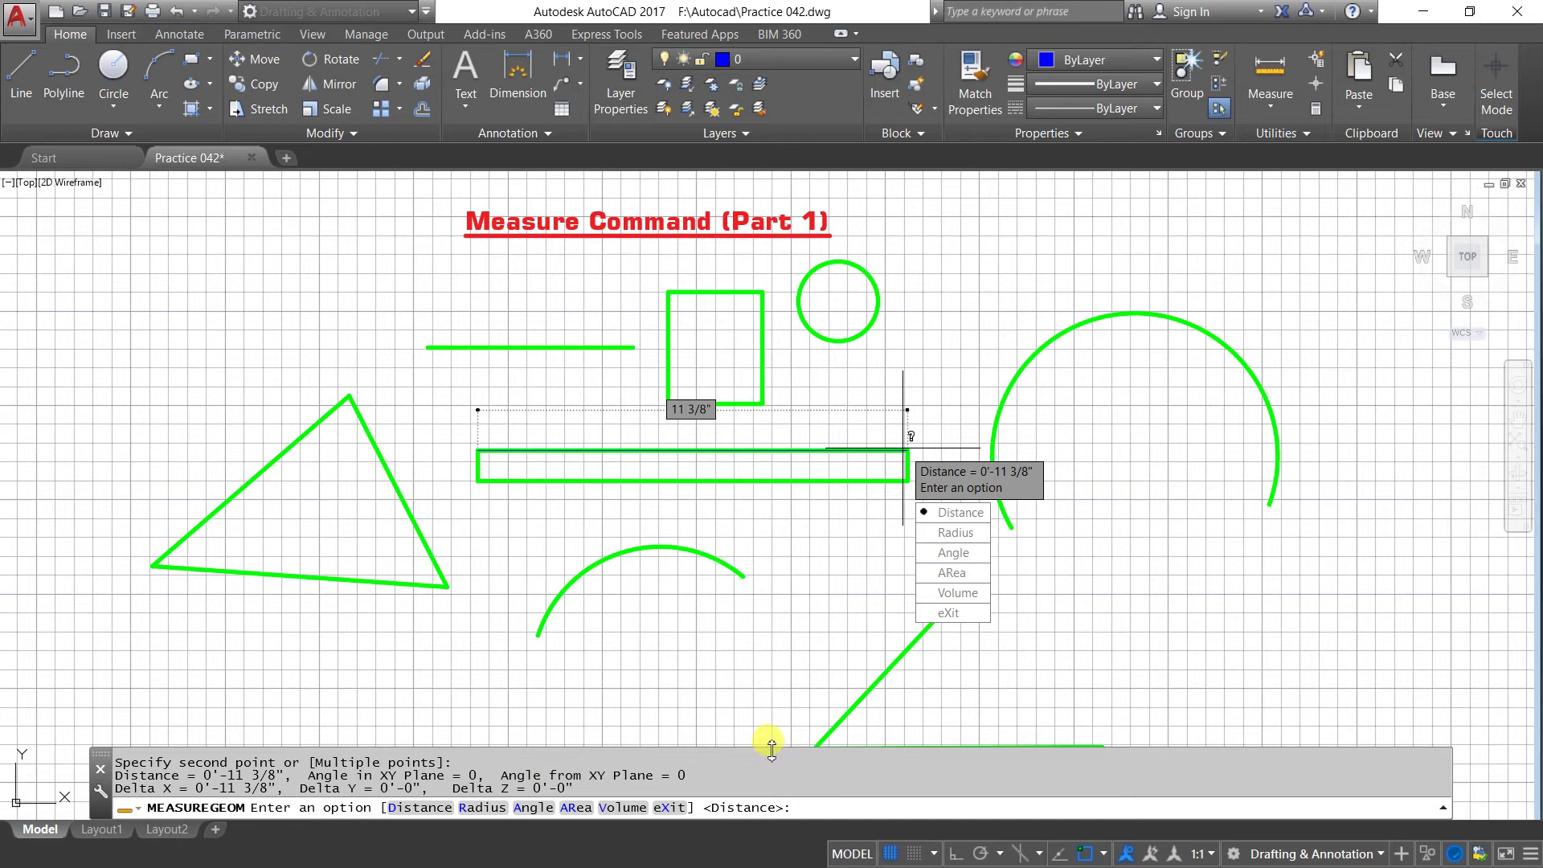
{"action": "mouse_move", "coordinate": [772, 749]}
{"action": "left_mouse_down"}
{"action": "mouse_move", "coordinate": [771, 811]}
{"action": "mouse_move", "coordinate": [780, 731]}
{"action": "left_mouse_up"}
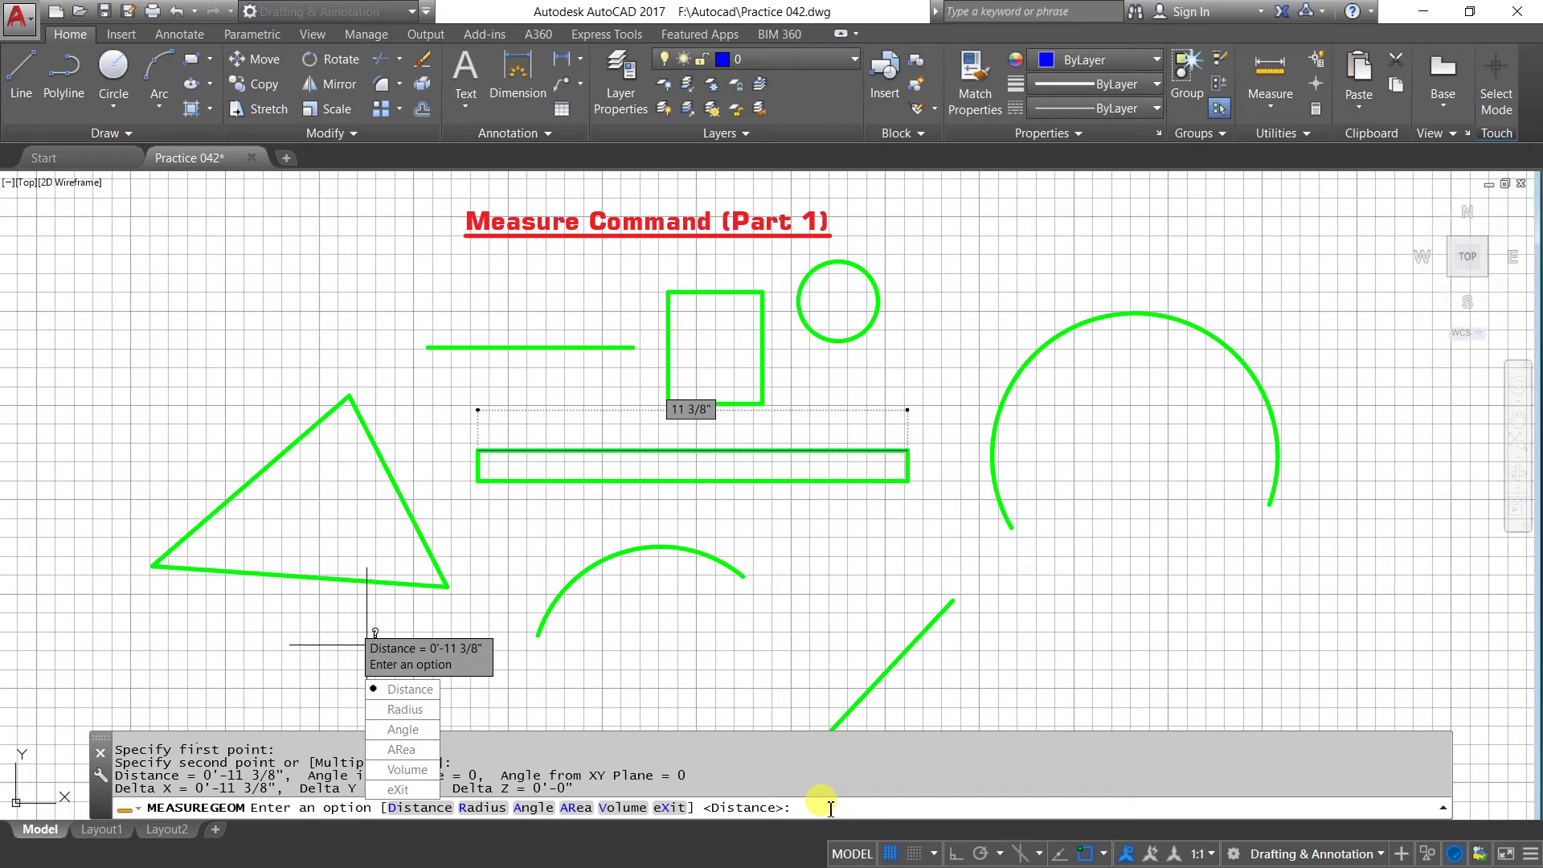
{"action": "key", "text": "Return"}
{"action": "key", "text": "Escape"}
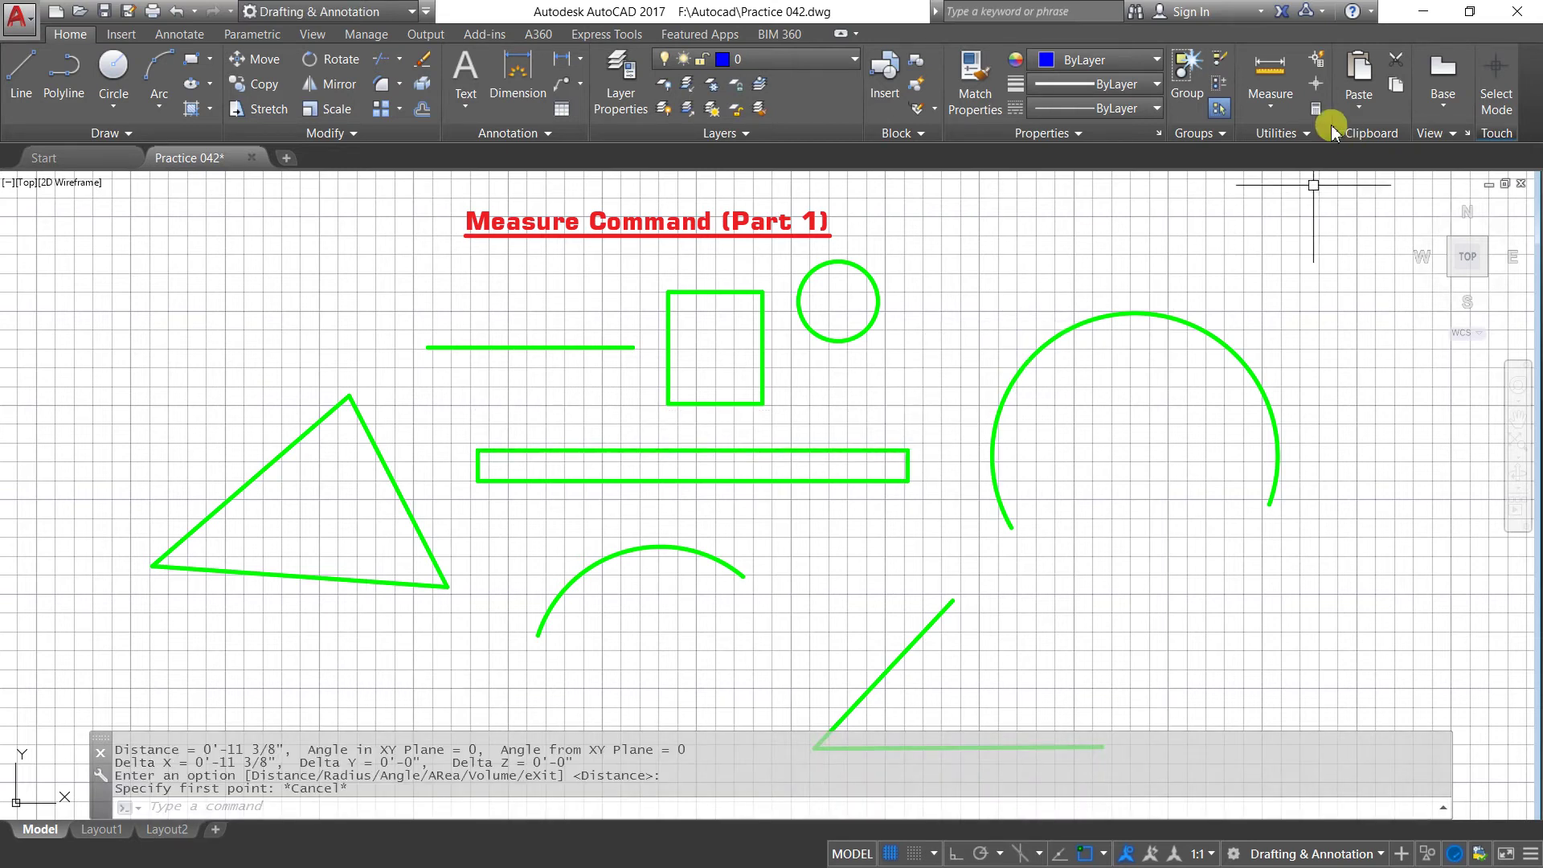
Measure the angled line's diagonal segment: 0'-5 3/8" at 47°.
{"action": "left_click", "coordinate": [1290, 74]}
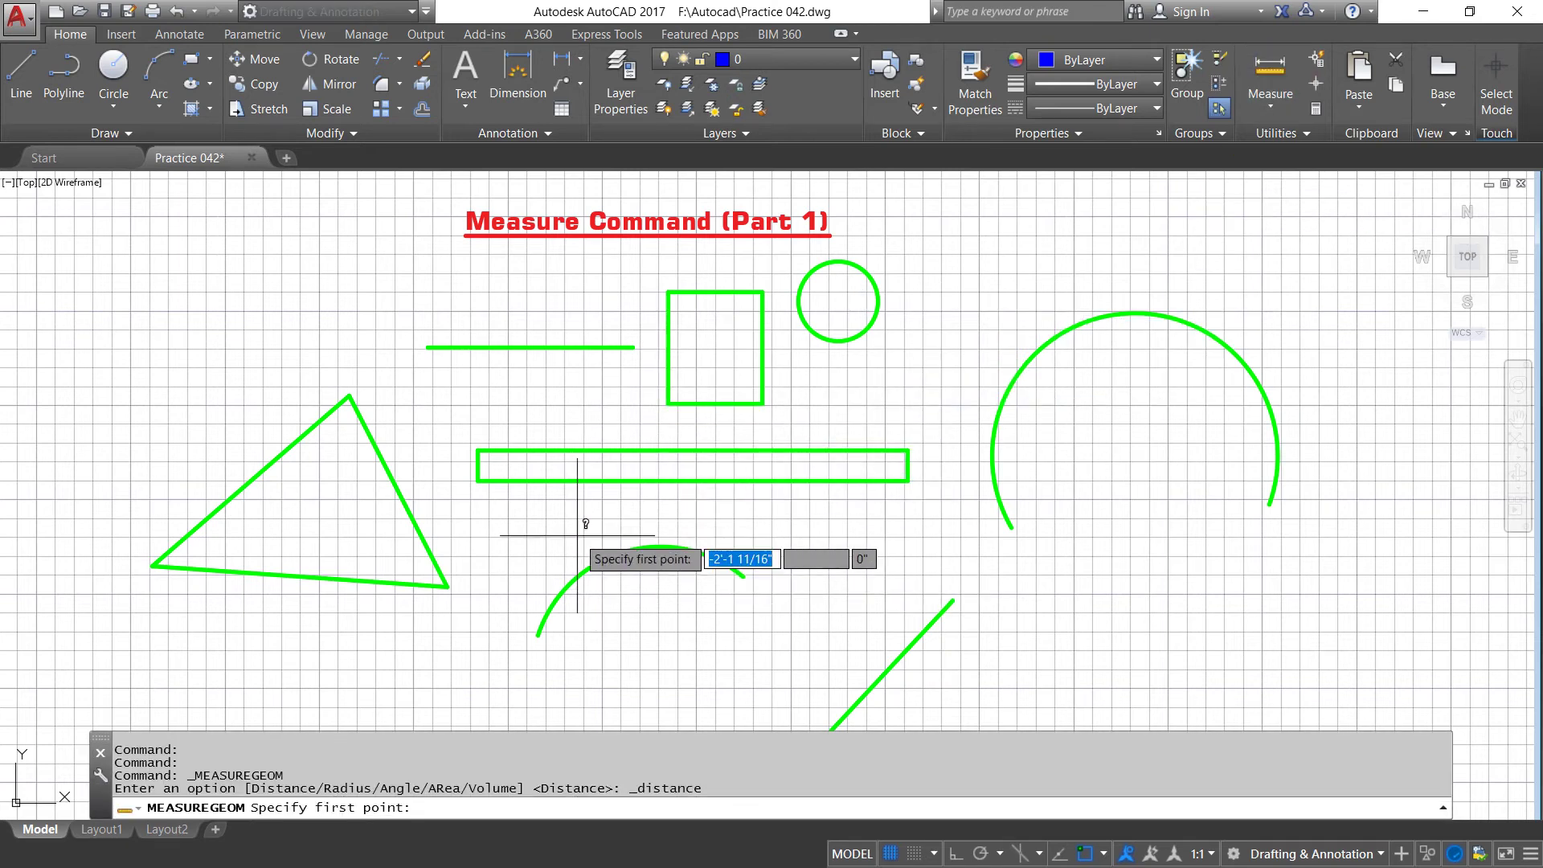
{"action": "scroll", "coordinate": [583, 535], "scroll_direction": "down", "scroll_amount": 2}
{"action": "scroll", "coordinate": [731, 663], "scroll_direction": "up", "scroll_amount": 2}
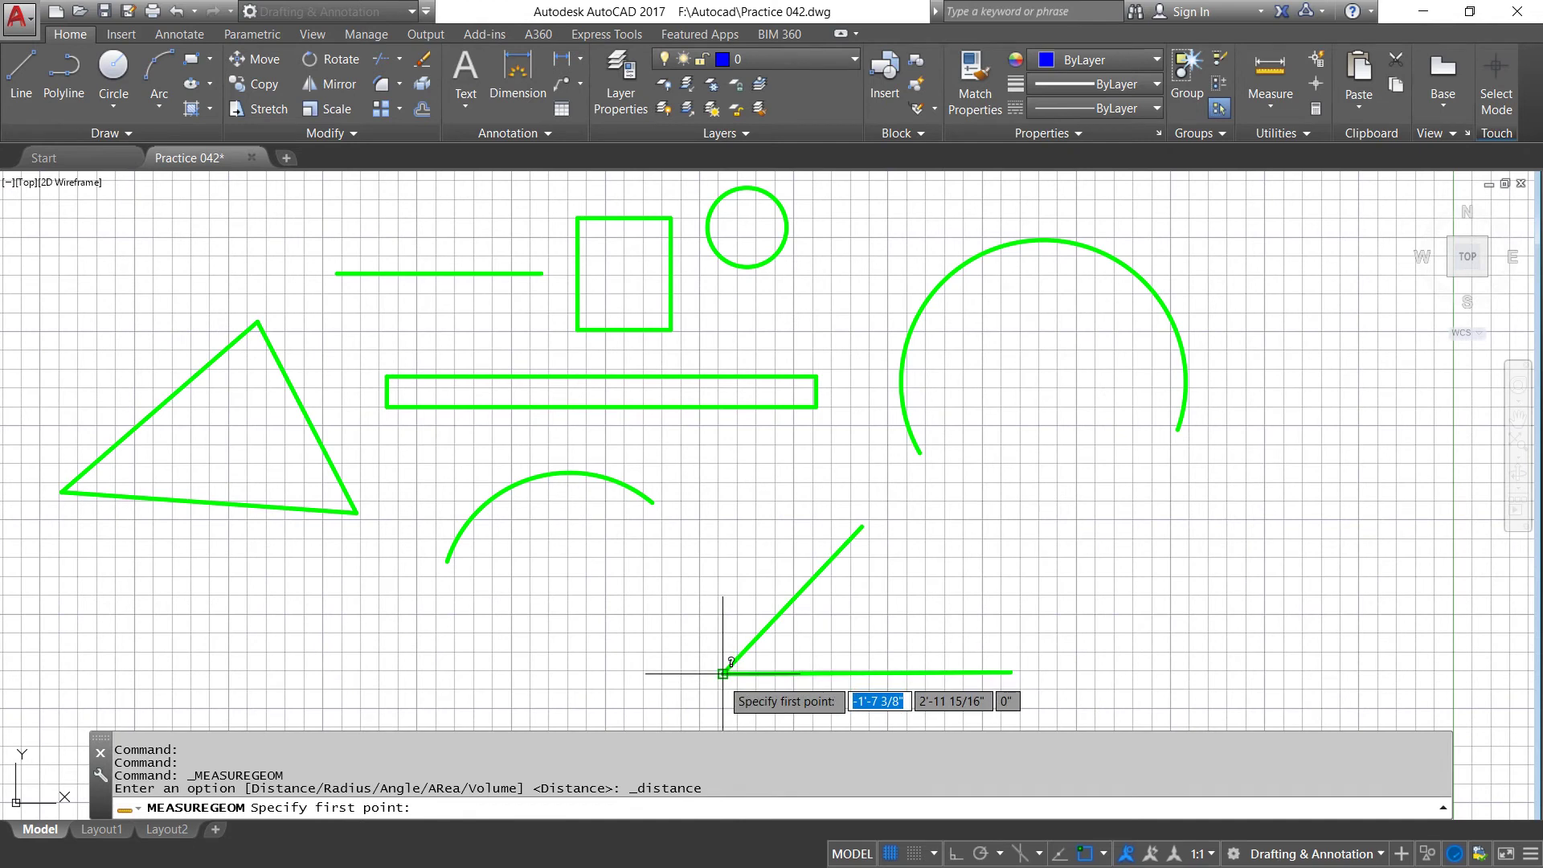
{"action": "left_click", "coordinate": [724, 672]}
{"action": "left_click", "coordinate": [860, 528]}
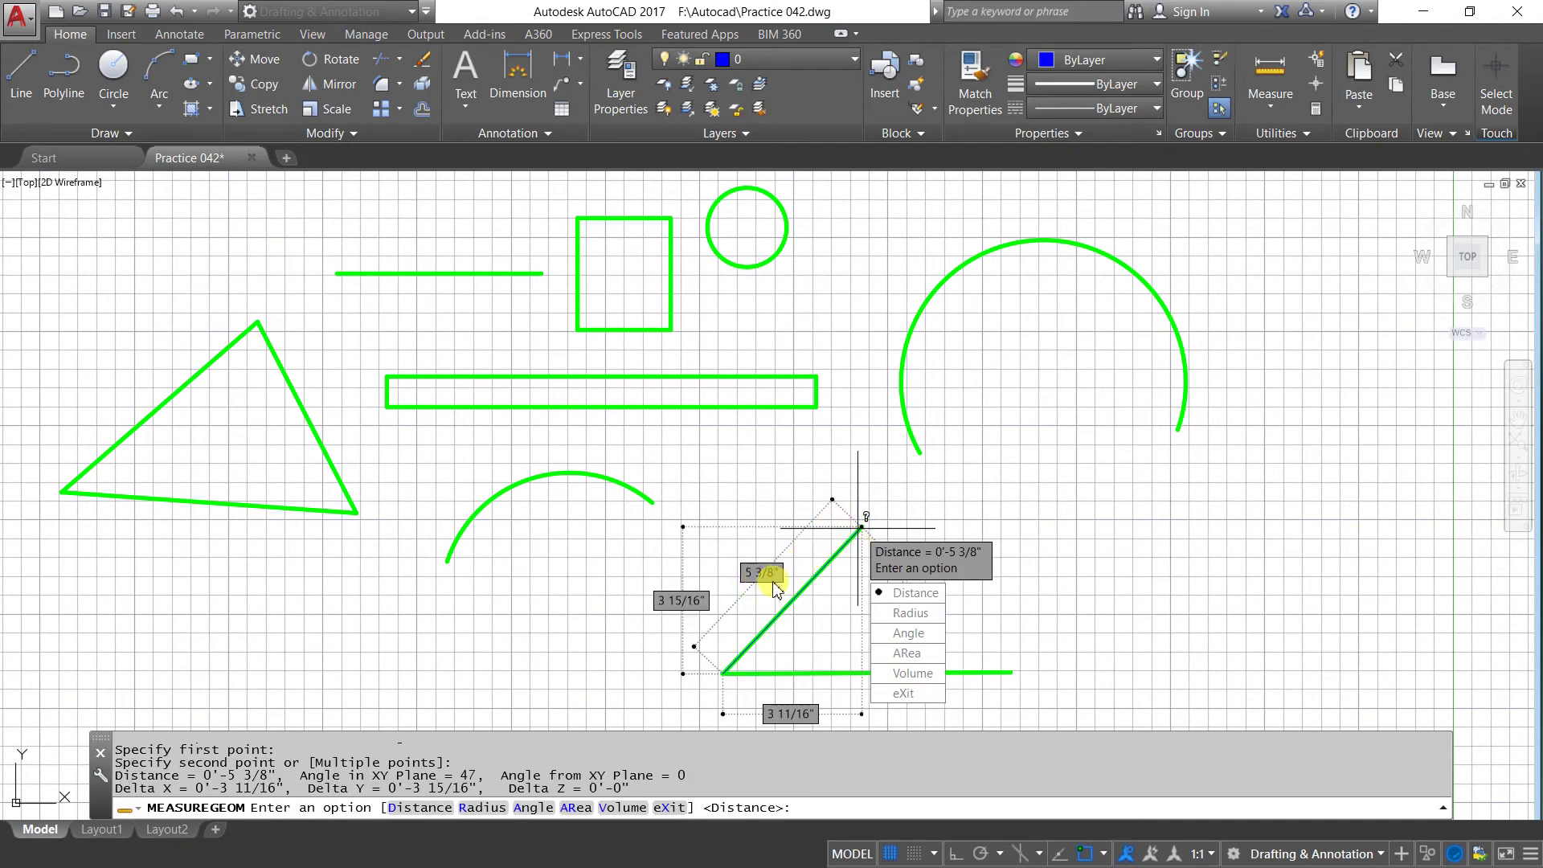
Measure the horizontal bottom segment from the corner to its right end: 0'-7 5/8".
{"action": "left_click", "coordinate": [890, 593]}
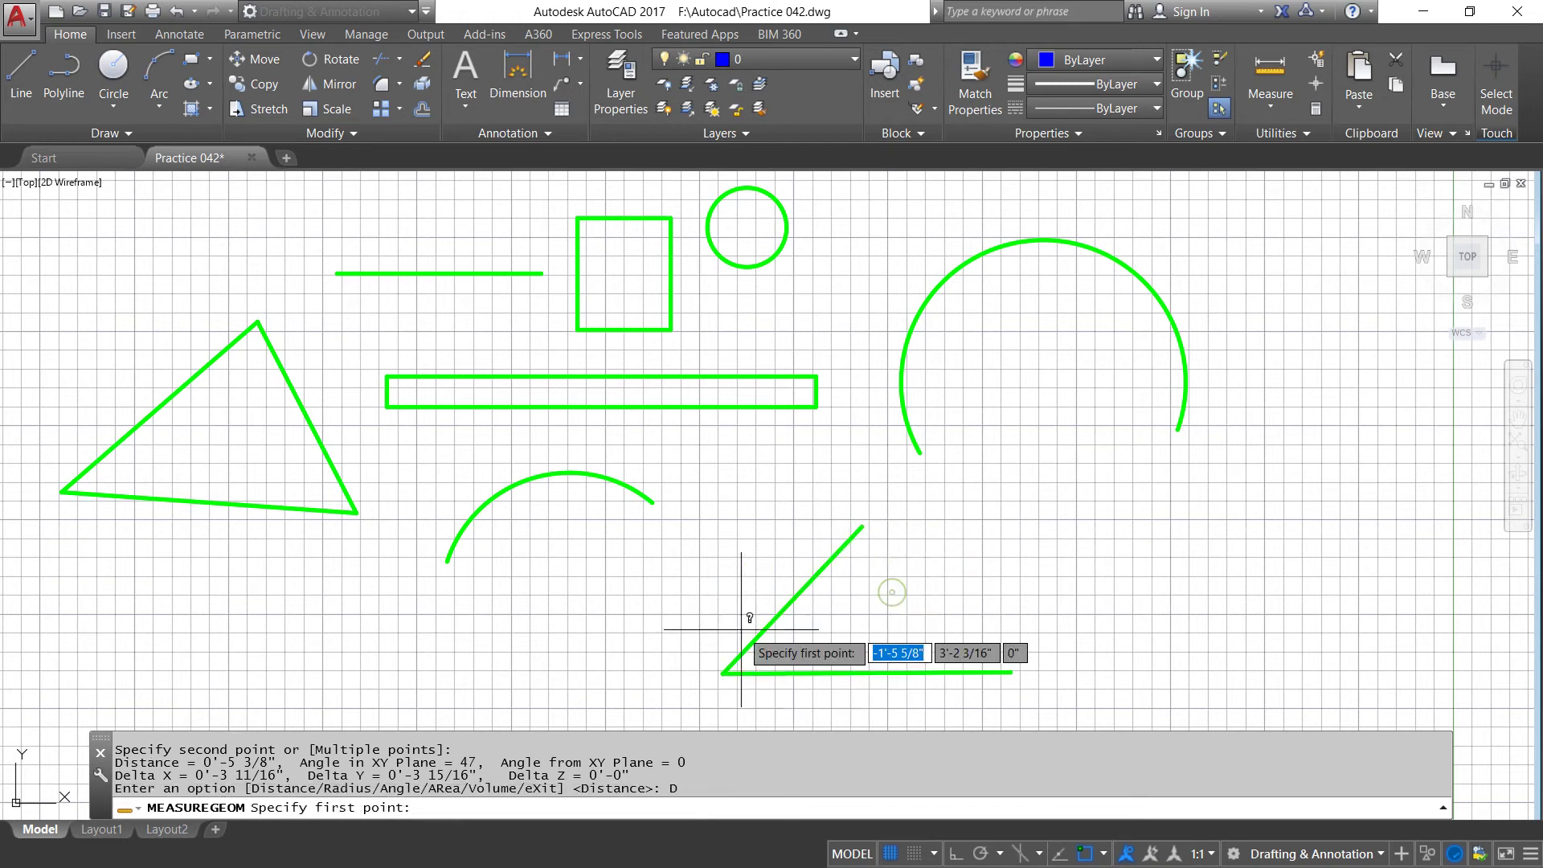
{"action": "left_click", "coordinate": [723, 673]}
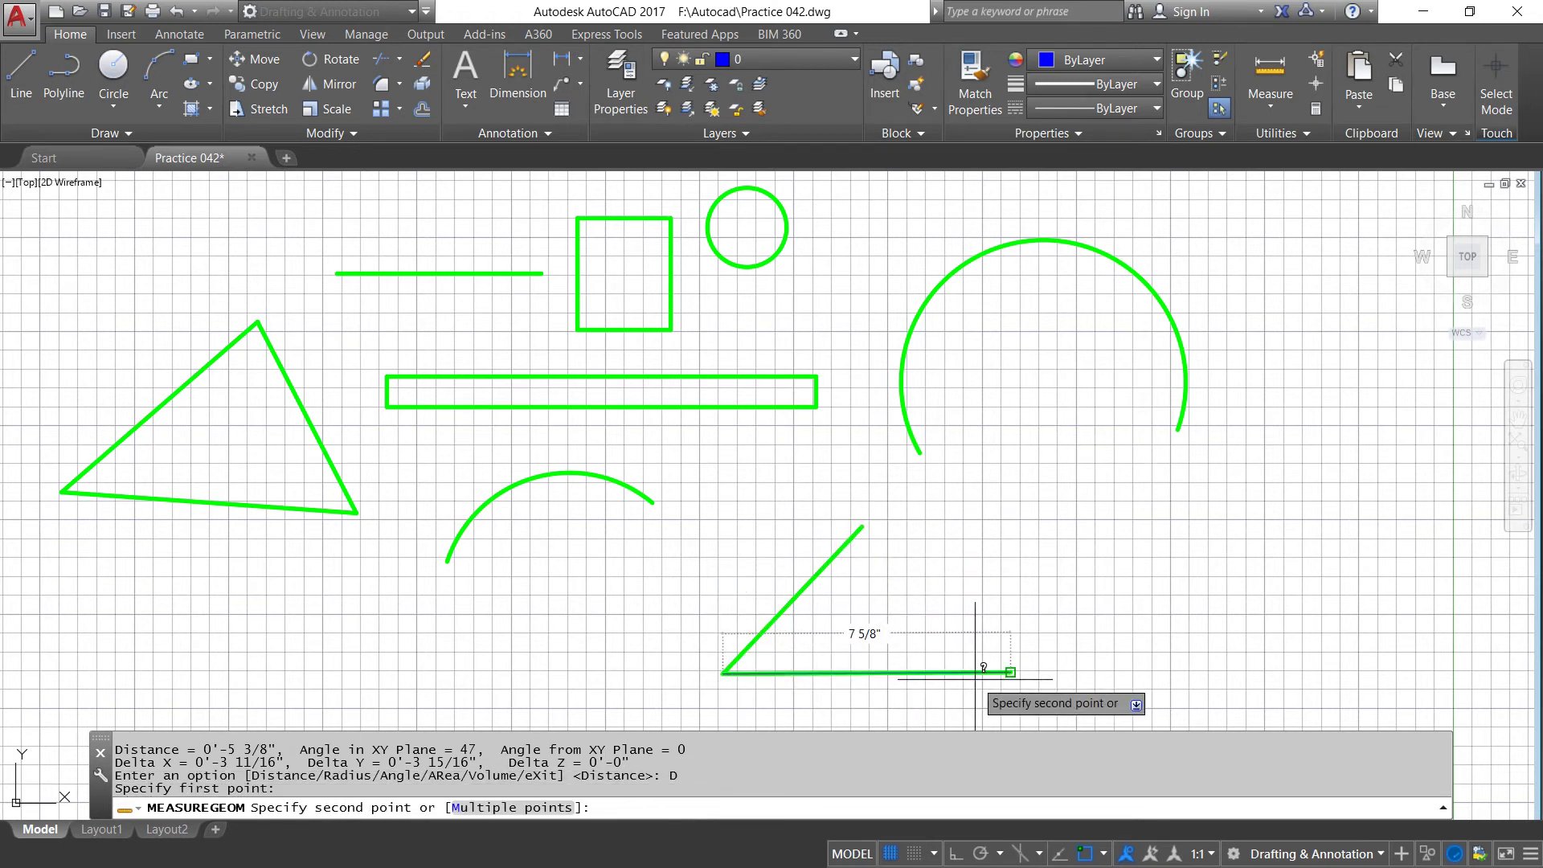
{"action": "left_click", "coordinate": [1003, 675]}
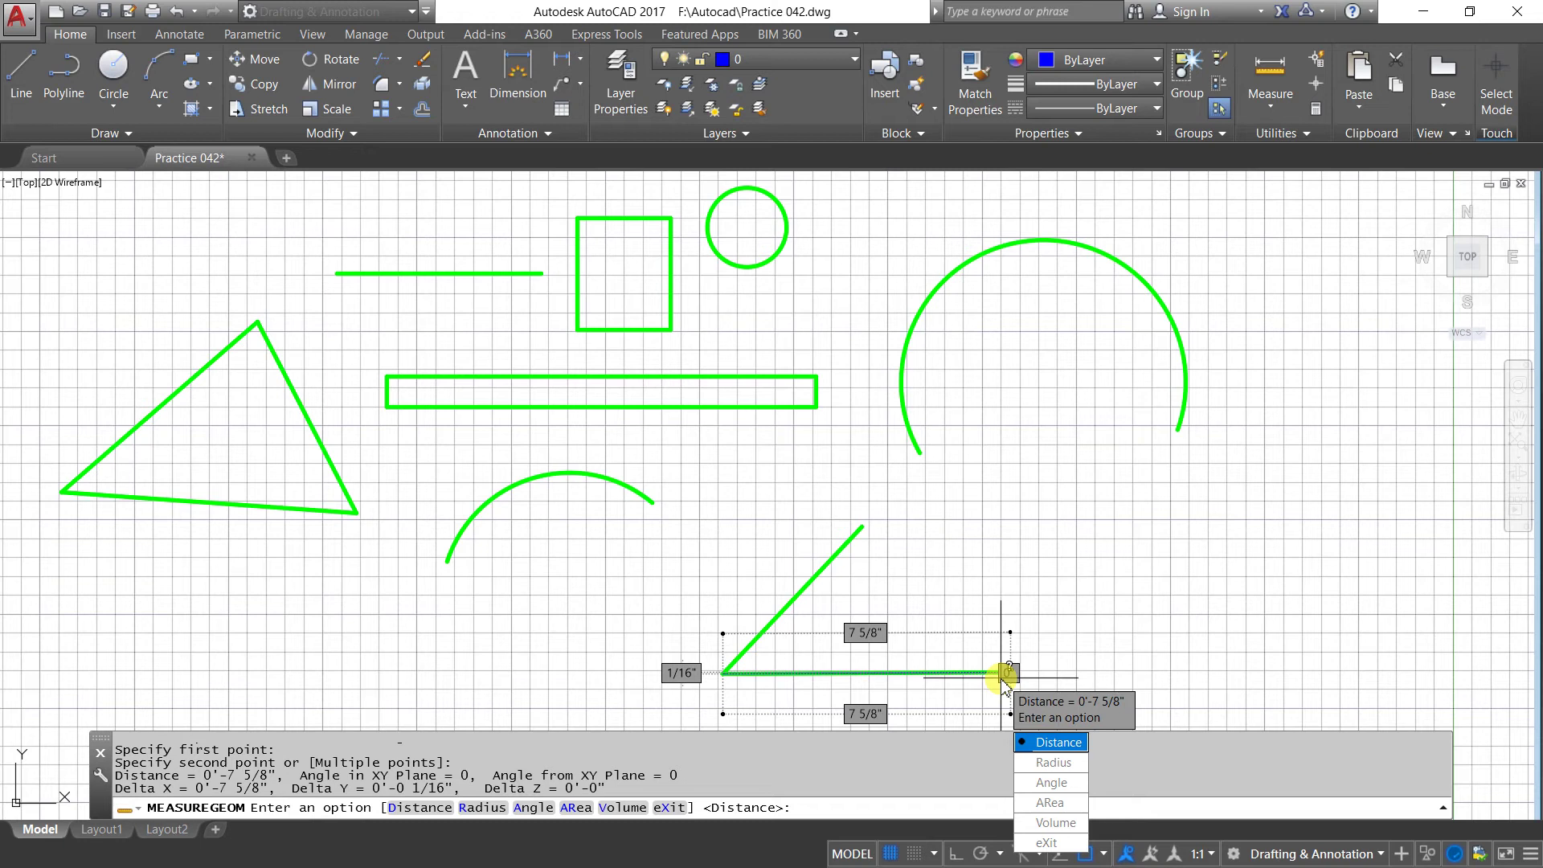
{"action": "key", "text": "Return"}
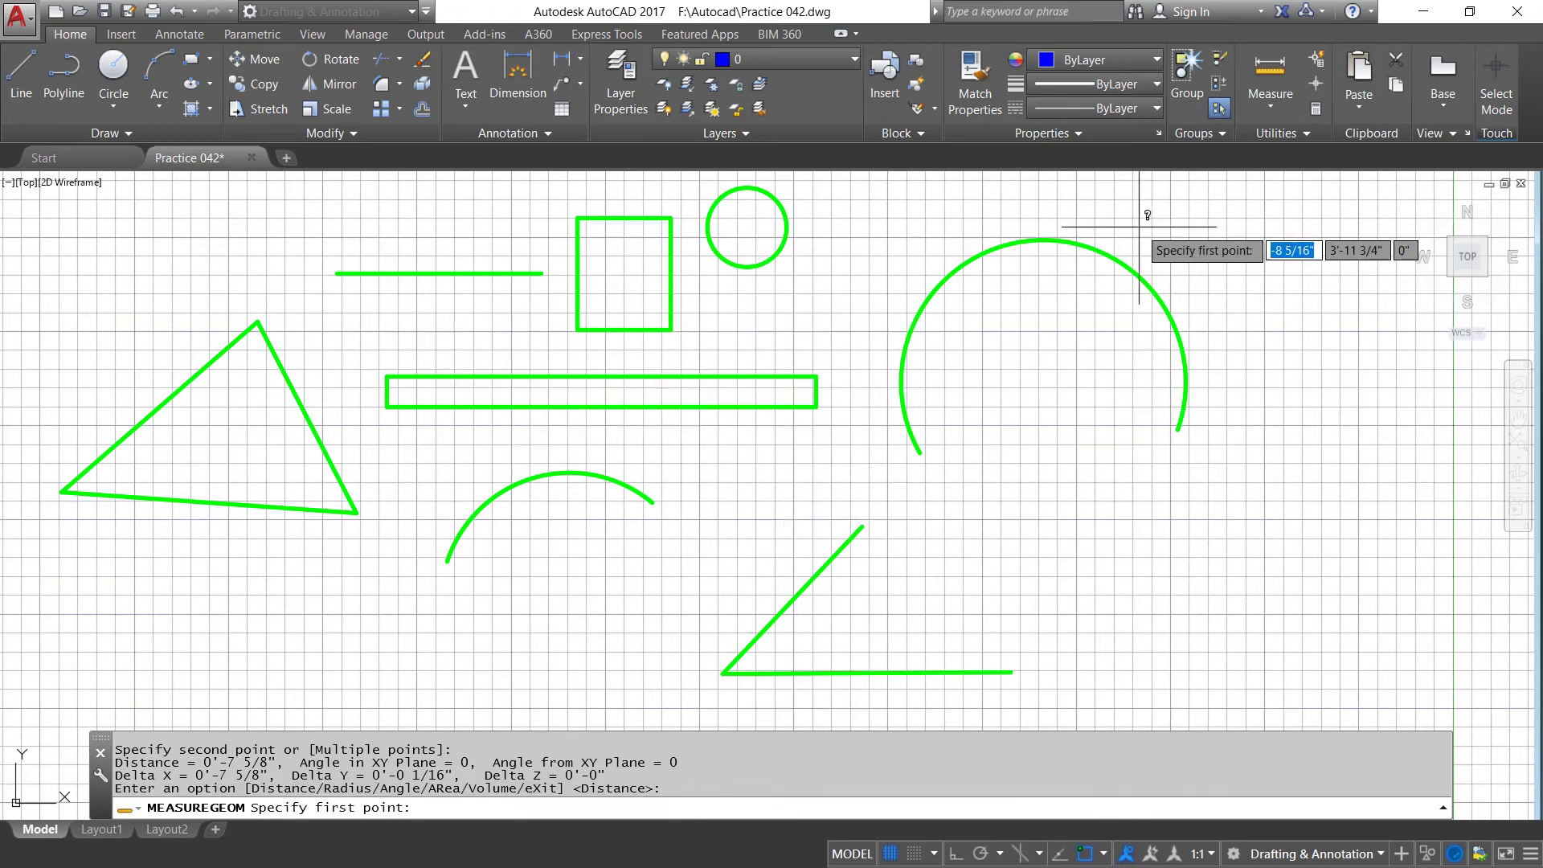
With Measure Radius, read the circle (1 1/16"), large arc (3 3/4") and small arc (3 7/16").
{"action": "left_click", "coordinate": [1271, 109]}
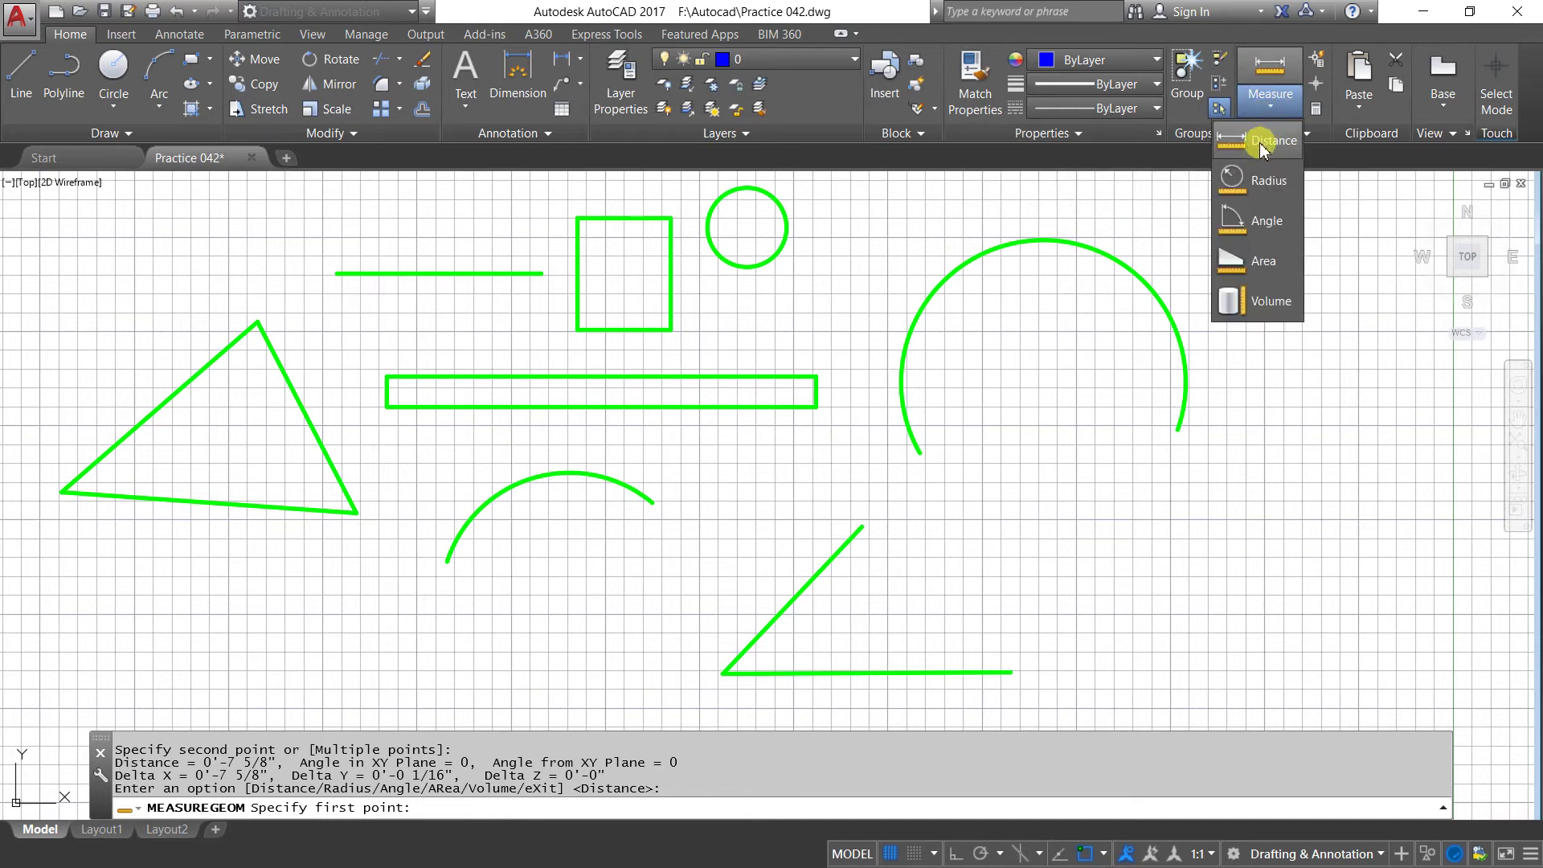
{"action": "left_click", "coordinate": [1262, 145]}
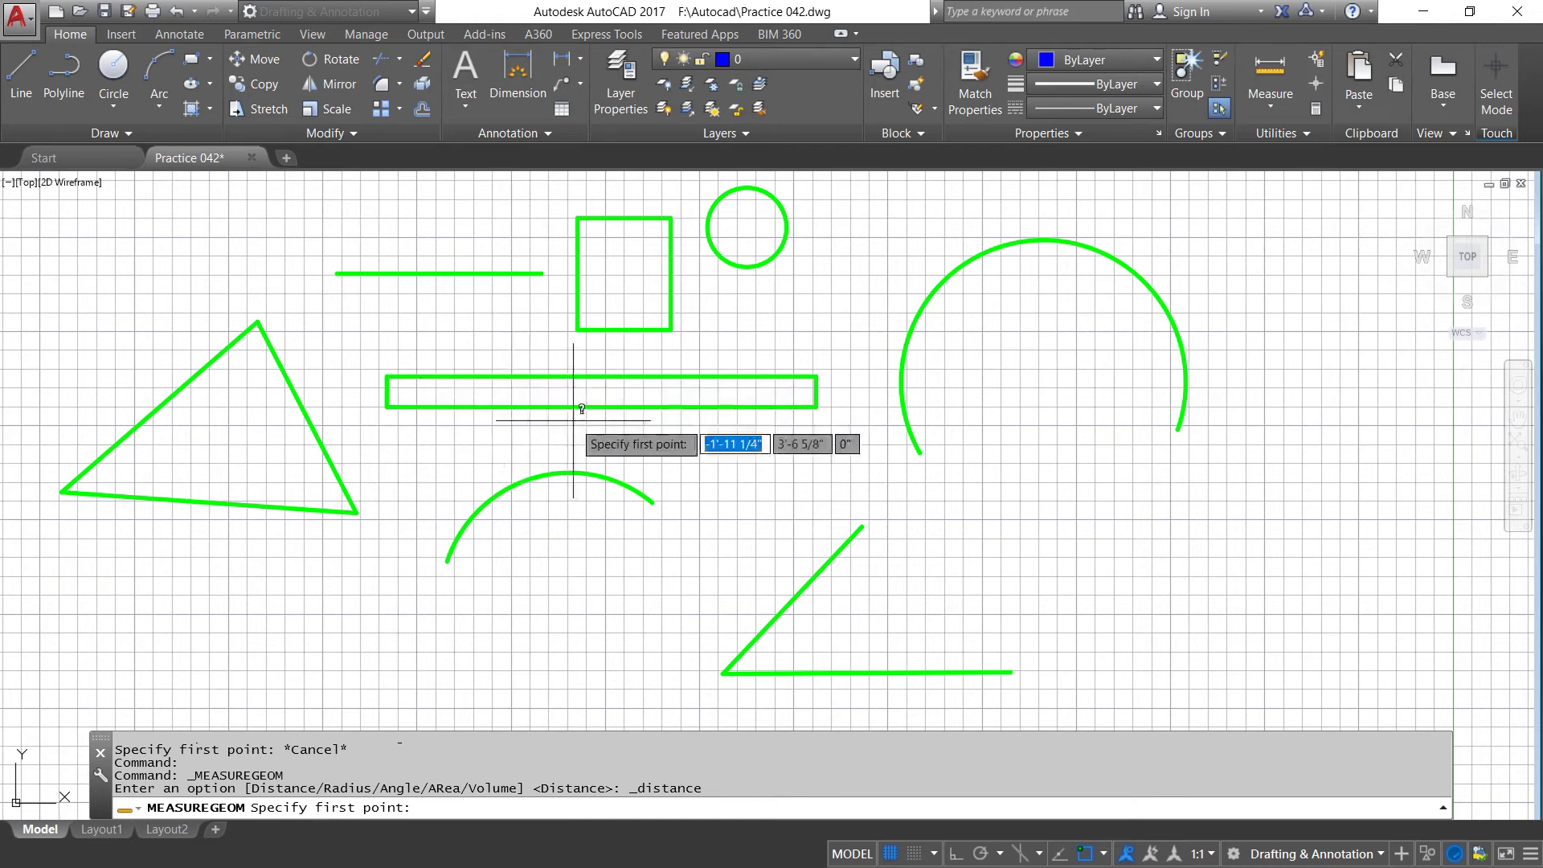
{"action": "scroll", "coordinate": [599, 438], "scroll_direction": "up", "scroll_amount": 1}
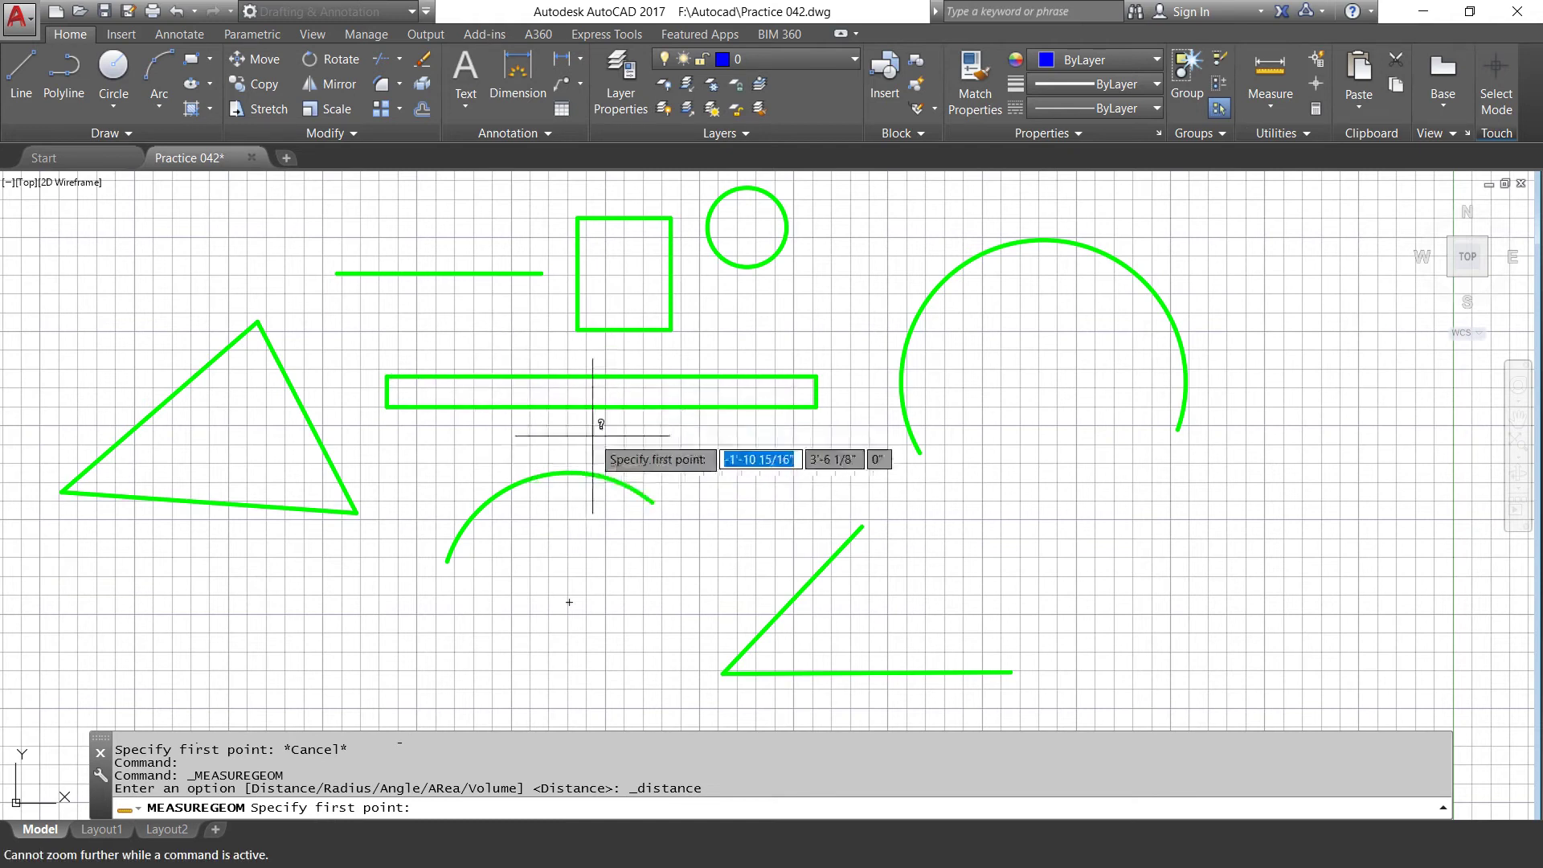
{"action": "left_click", "coordinate": [1283, 120]}
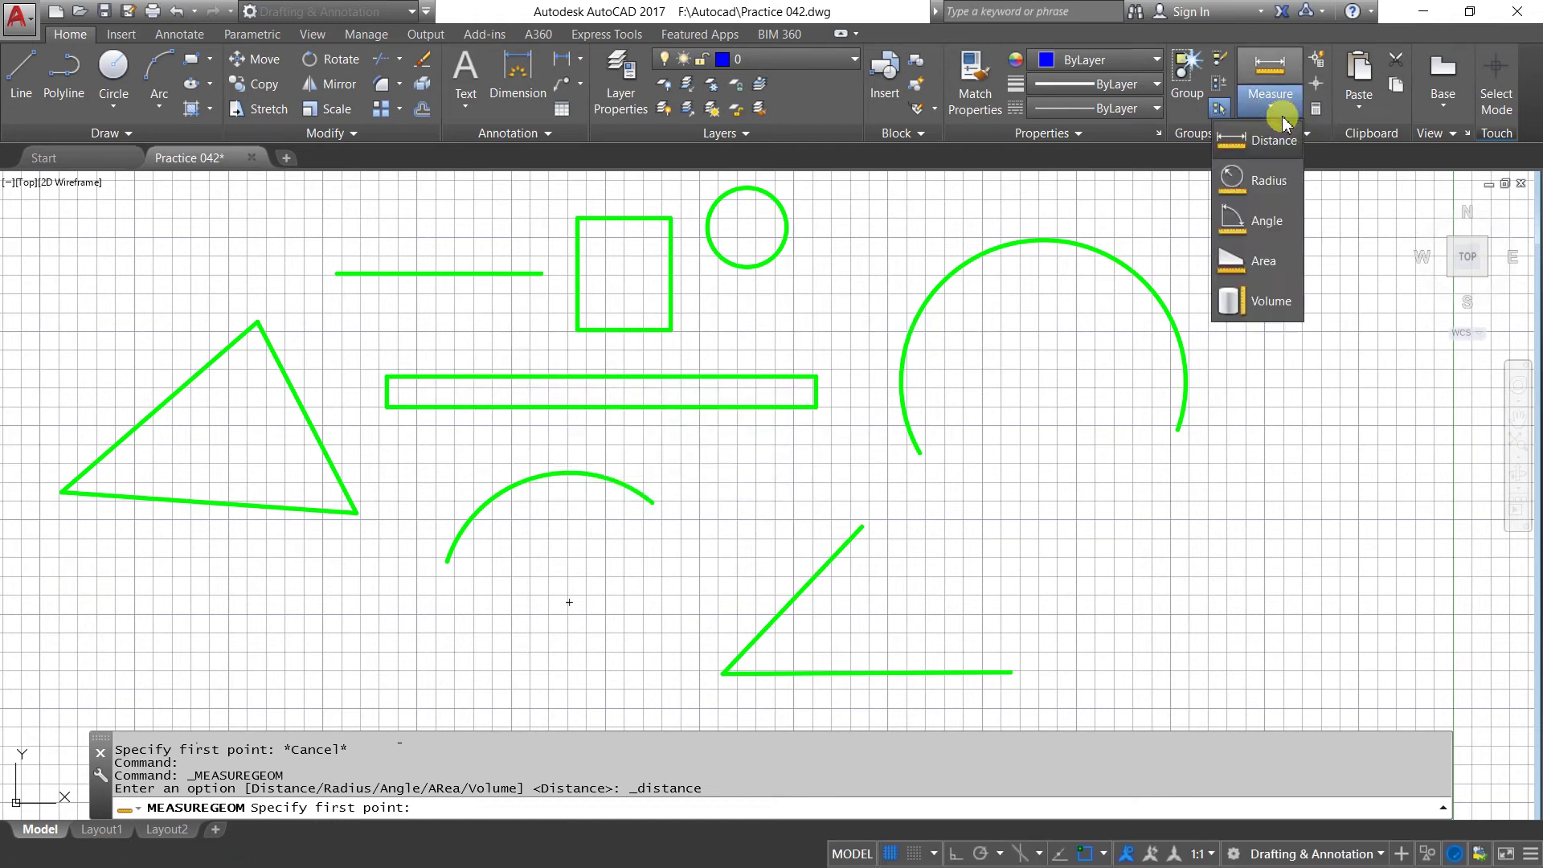
{"action": "left_click", "coordinate": [1268, 182]}
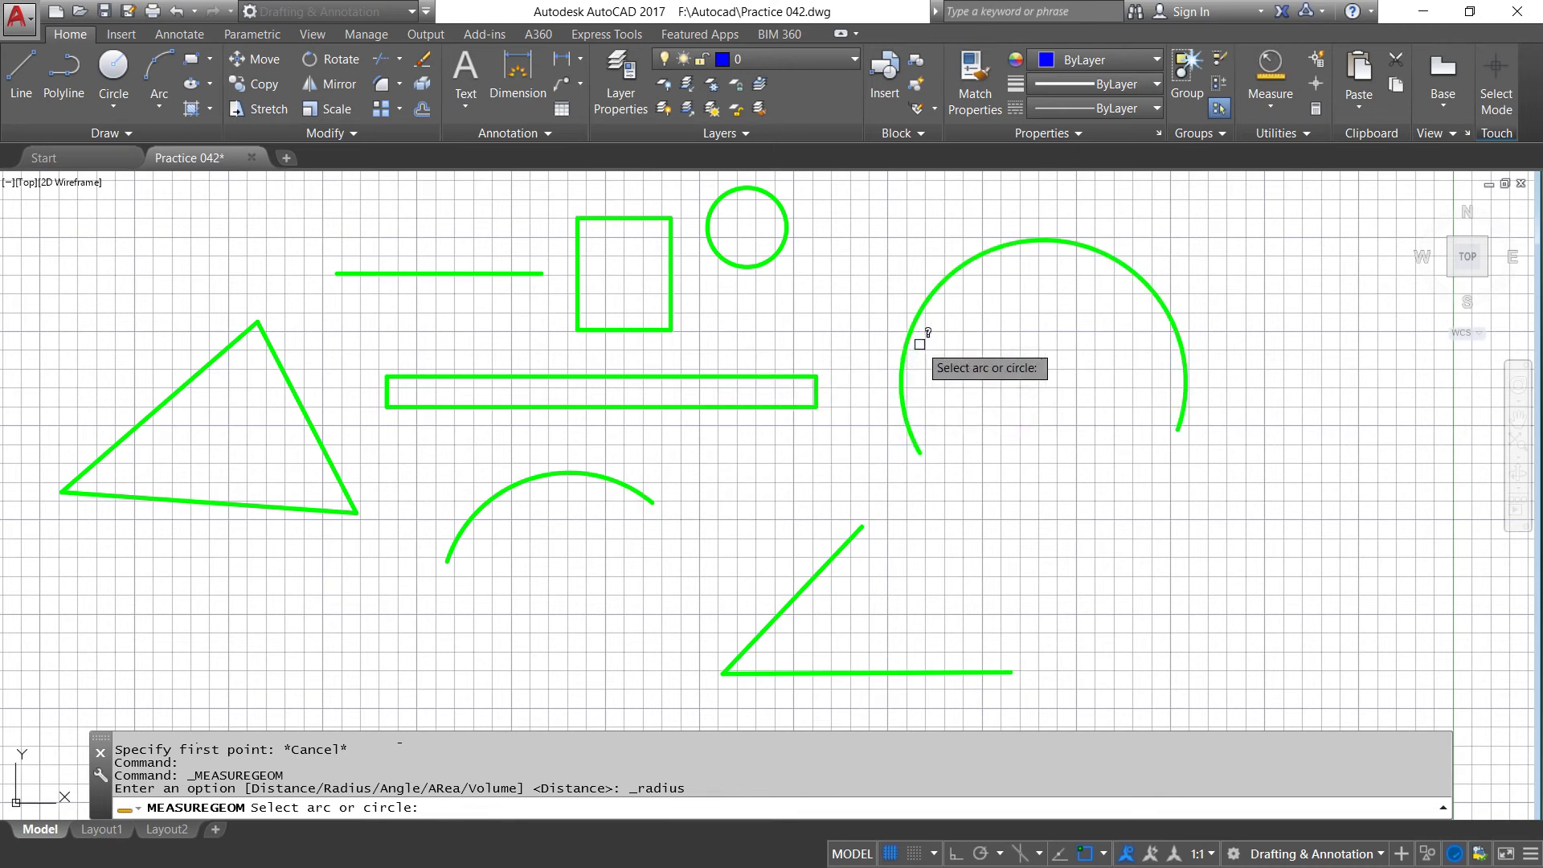
{"action": "left_click", "coordinate": [775, 261]}
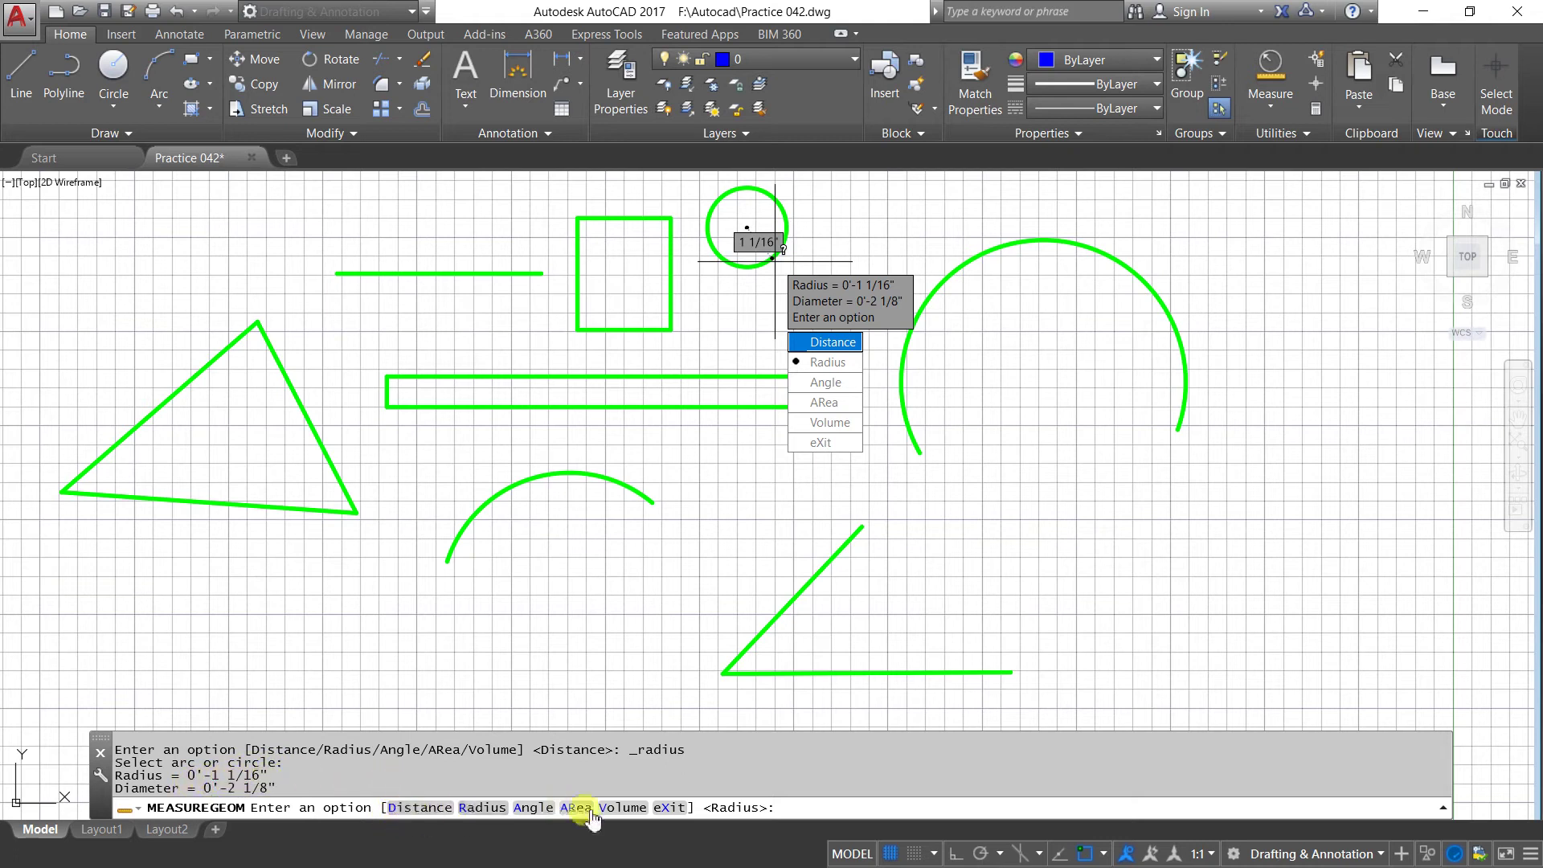
{"action": "key", "text": "Return"}
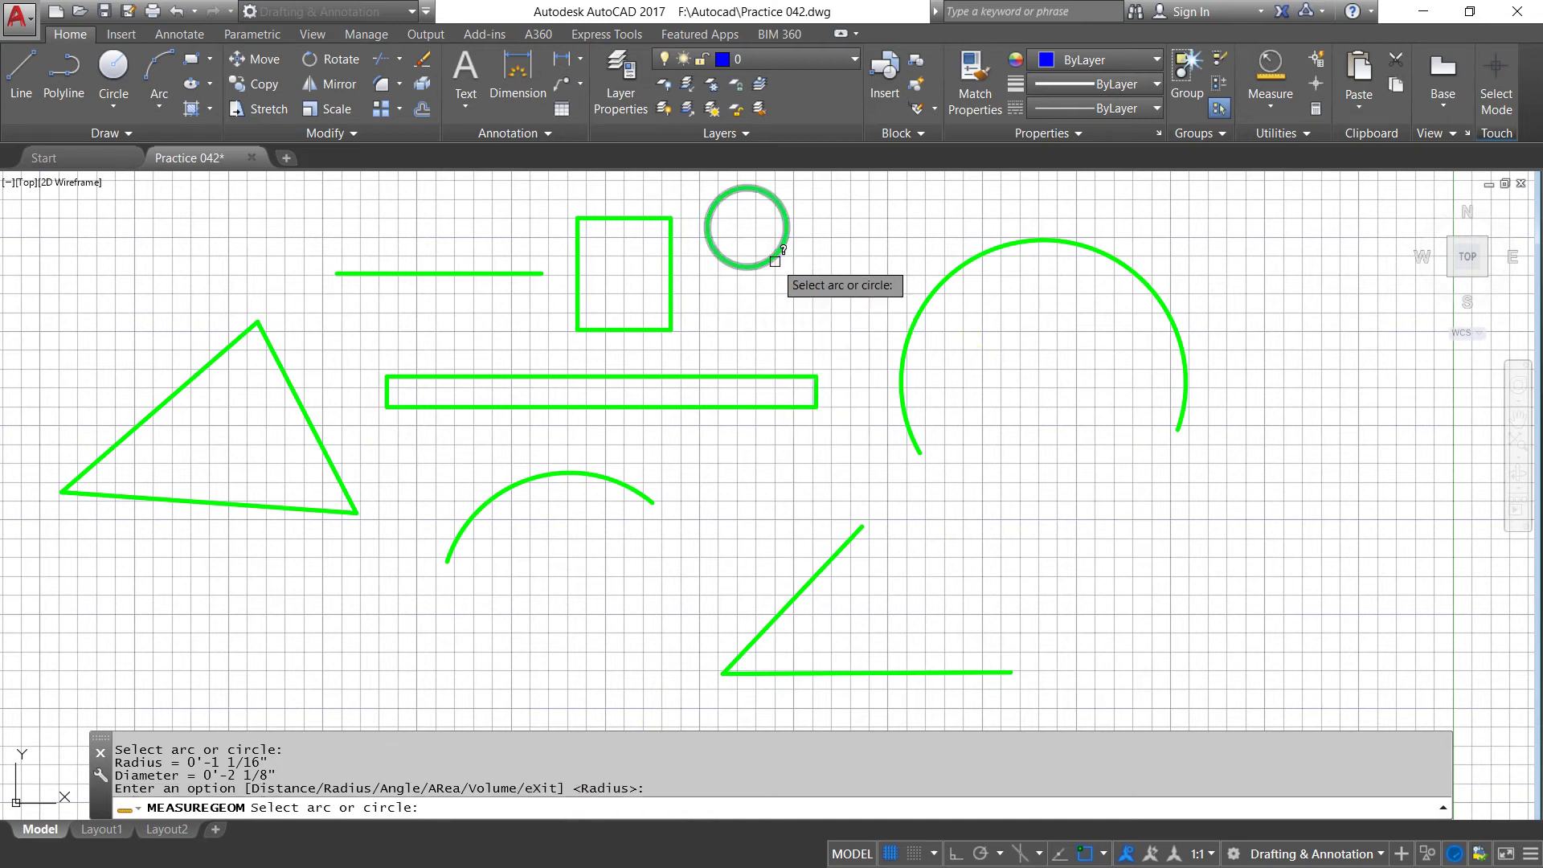
{"action": "left_click", "coordinate": [923, 306]}
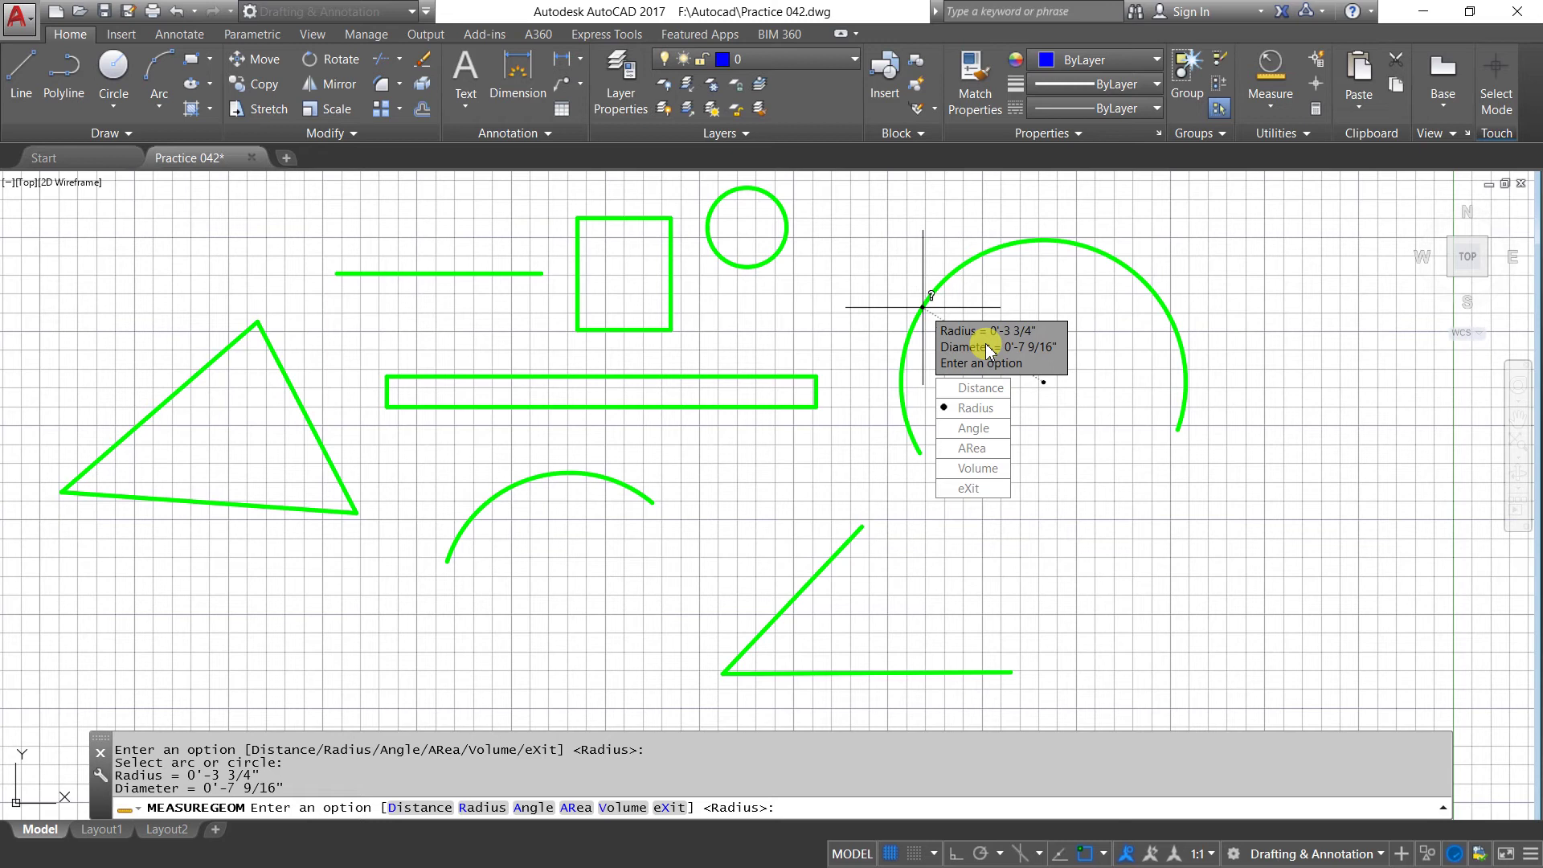
{"action": "key", "text": "Return"}
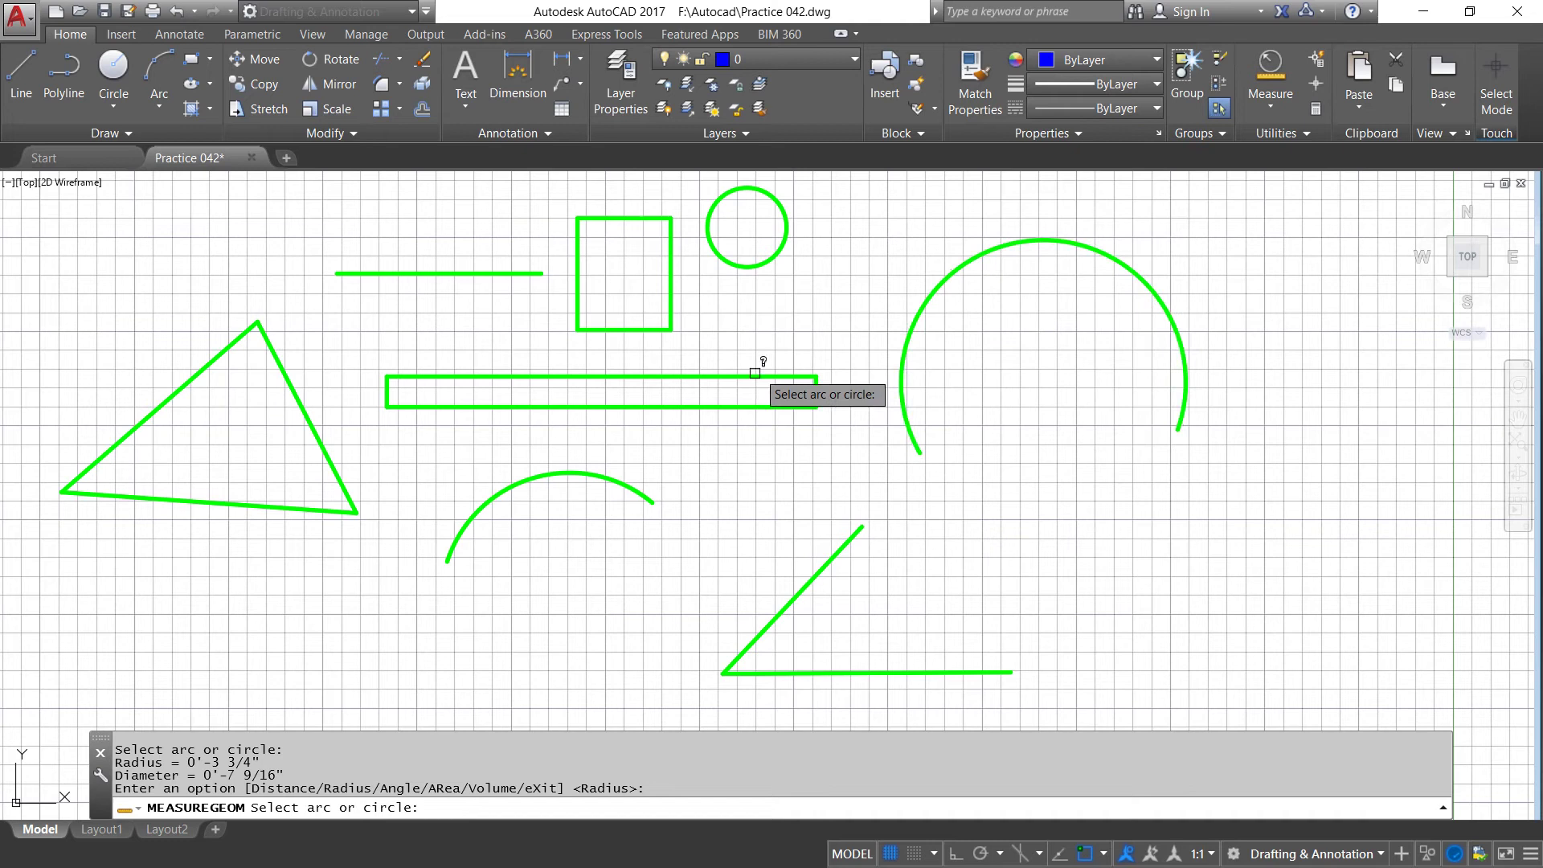
{"action": "left_click", "coordinate": [512, 487]}
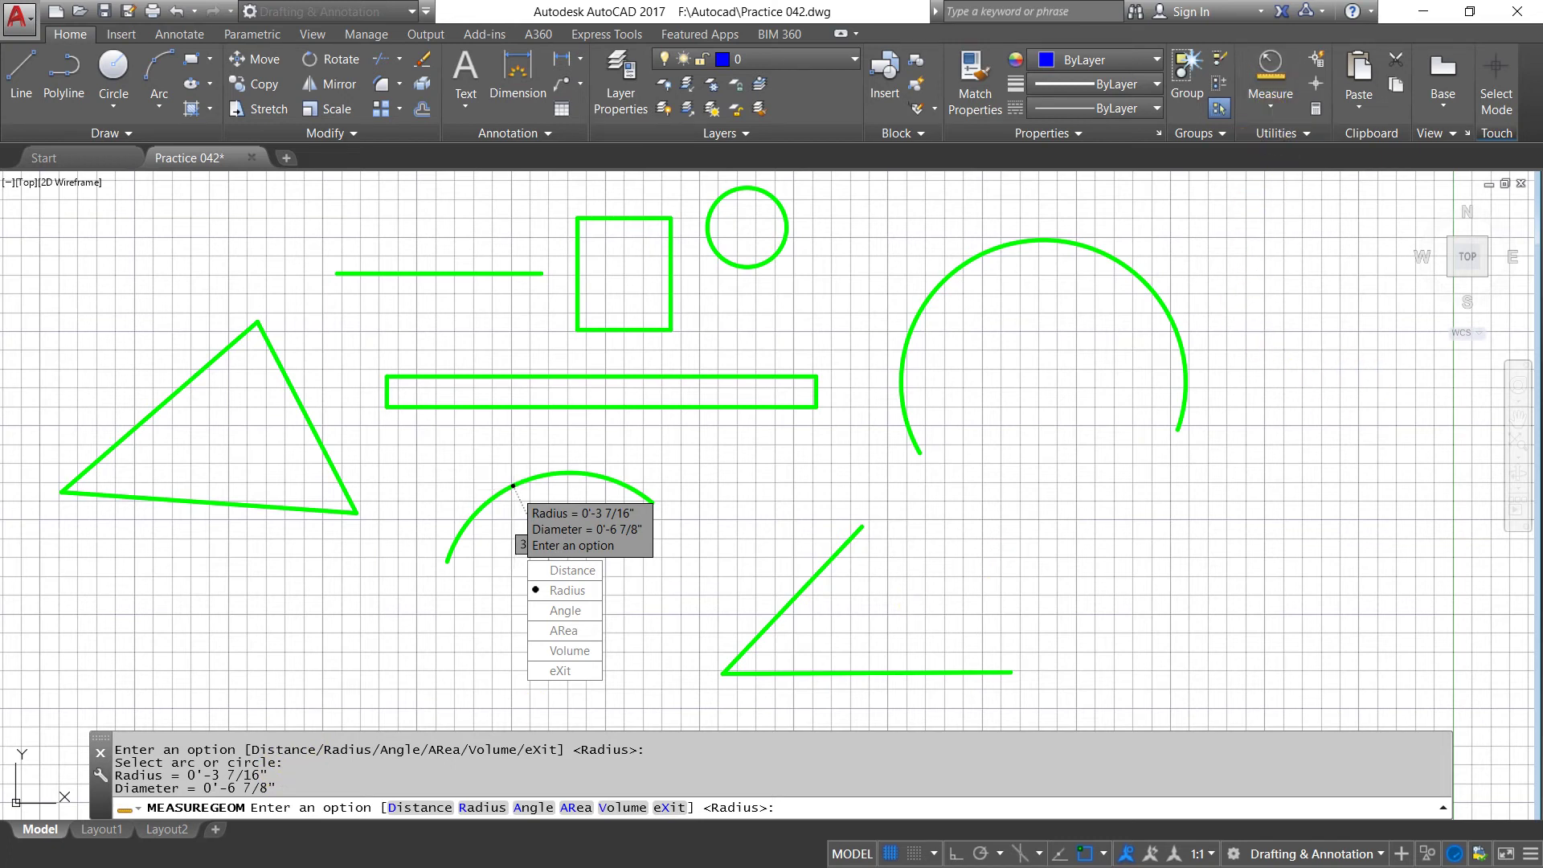
{"action": "key", "text": "Escape"}
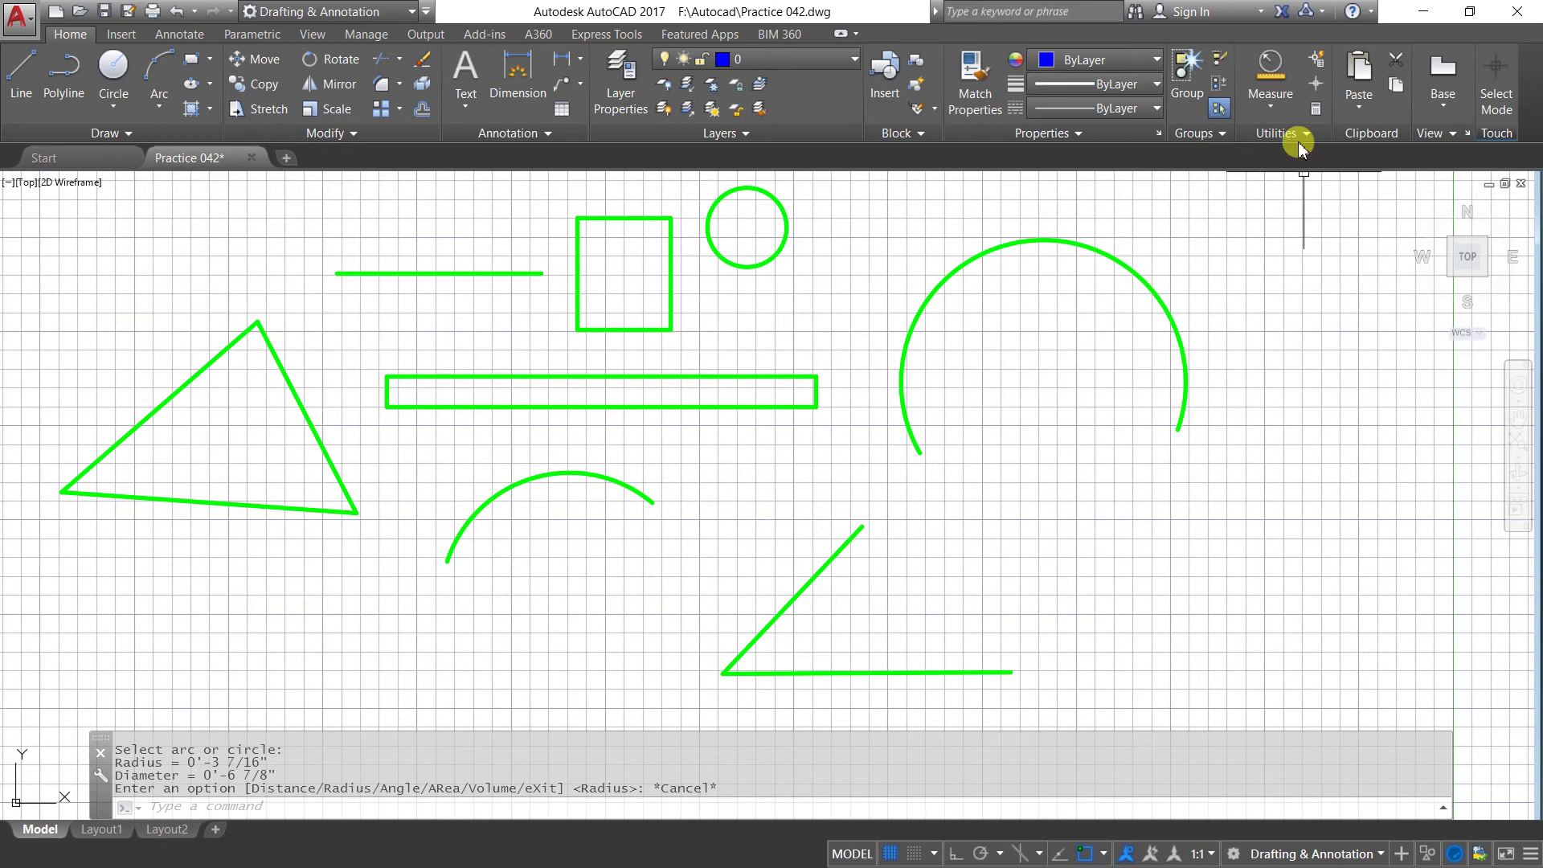
Measure a 0'-5 11/16" distance from the long rectangle's left end along its edge.
{"action": "left_click", "coordinate": [1270, 109]}
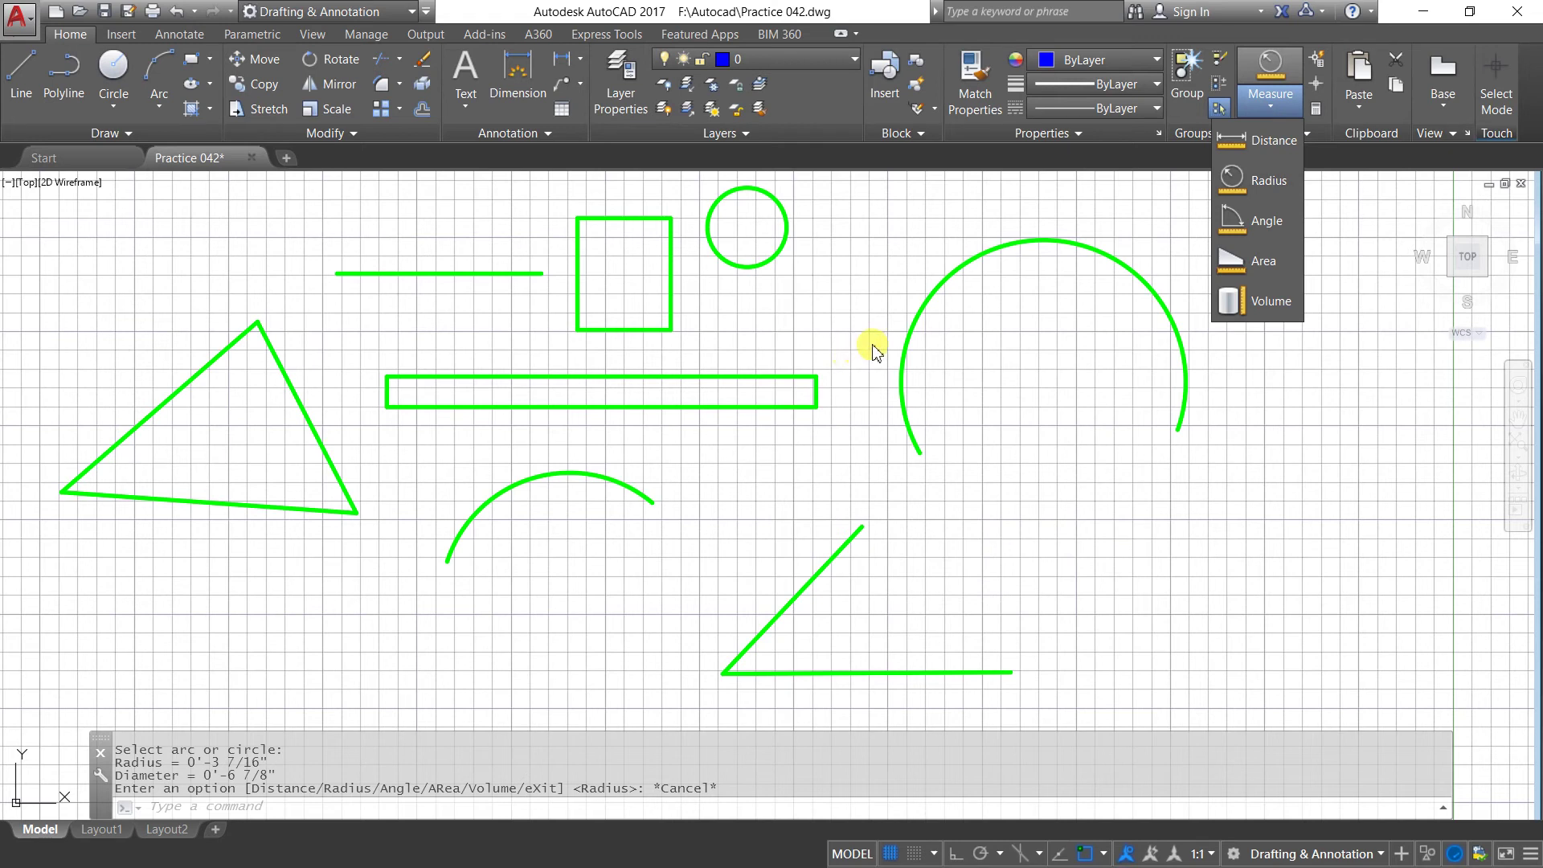
{"action": "left_click", "coordinate": [1268, 141]}
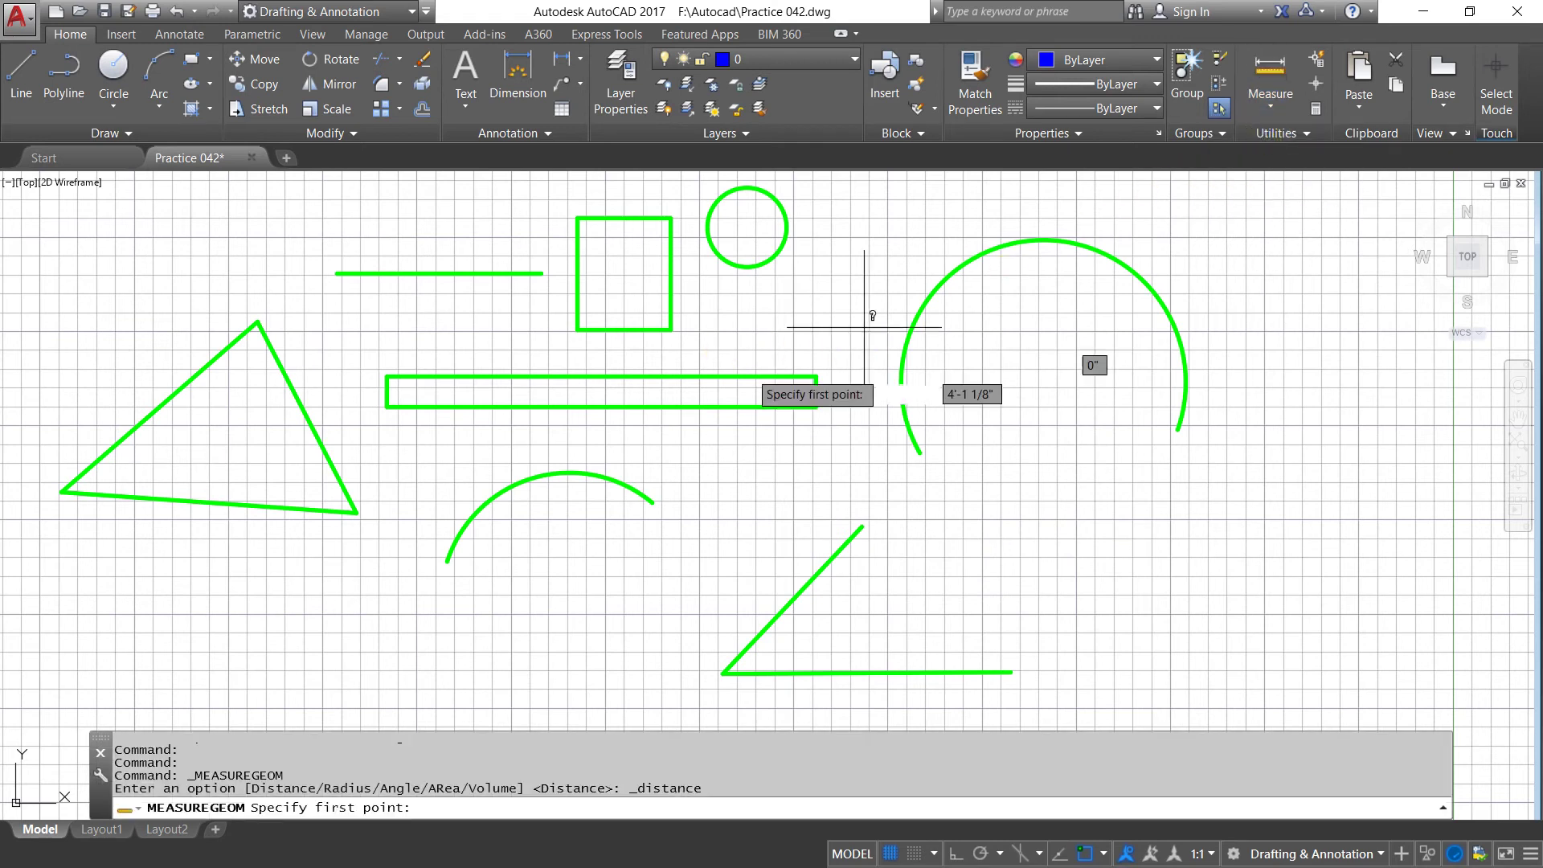
{"action": "left_click", "coordinate": [387, 406]}
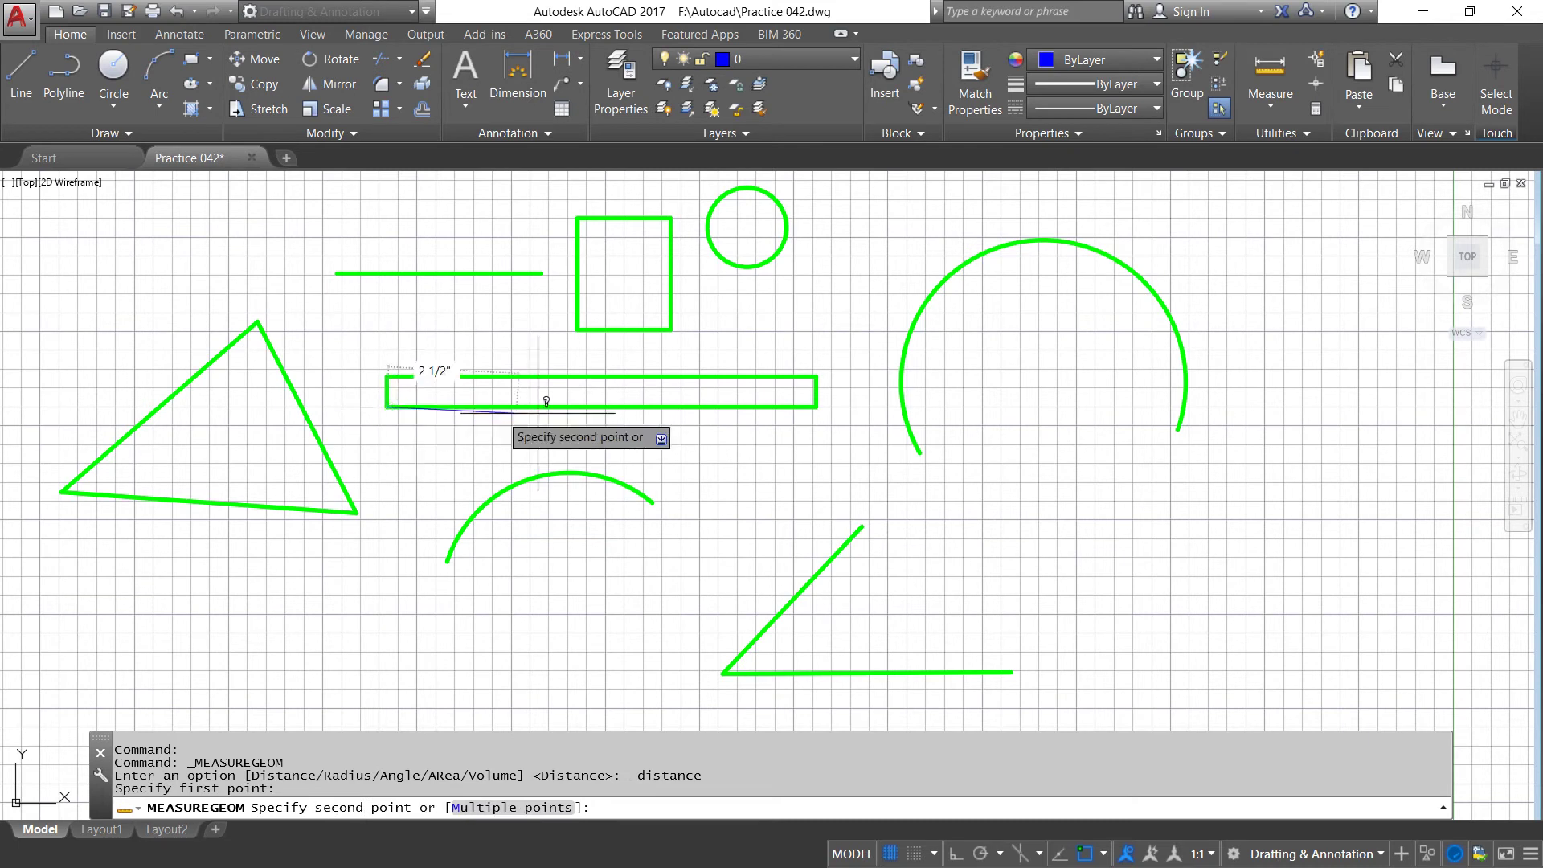
{"action": "left_click", "coordinate": [601, 406]}
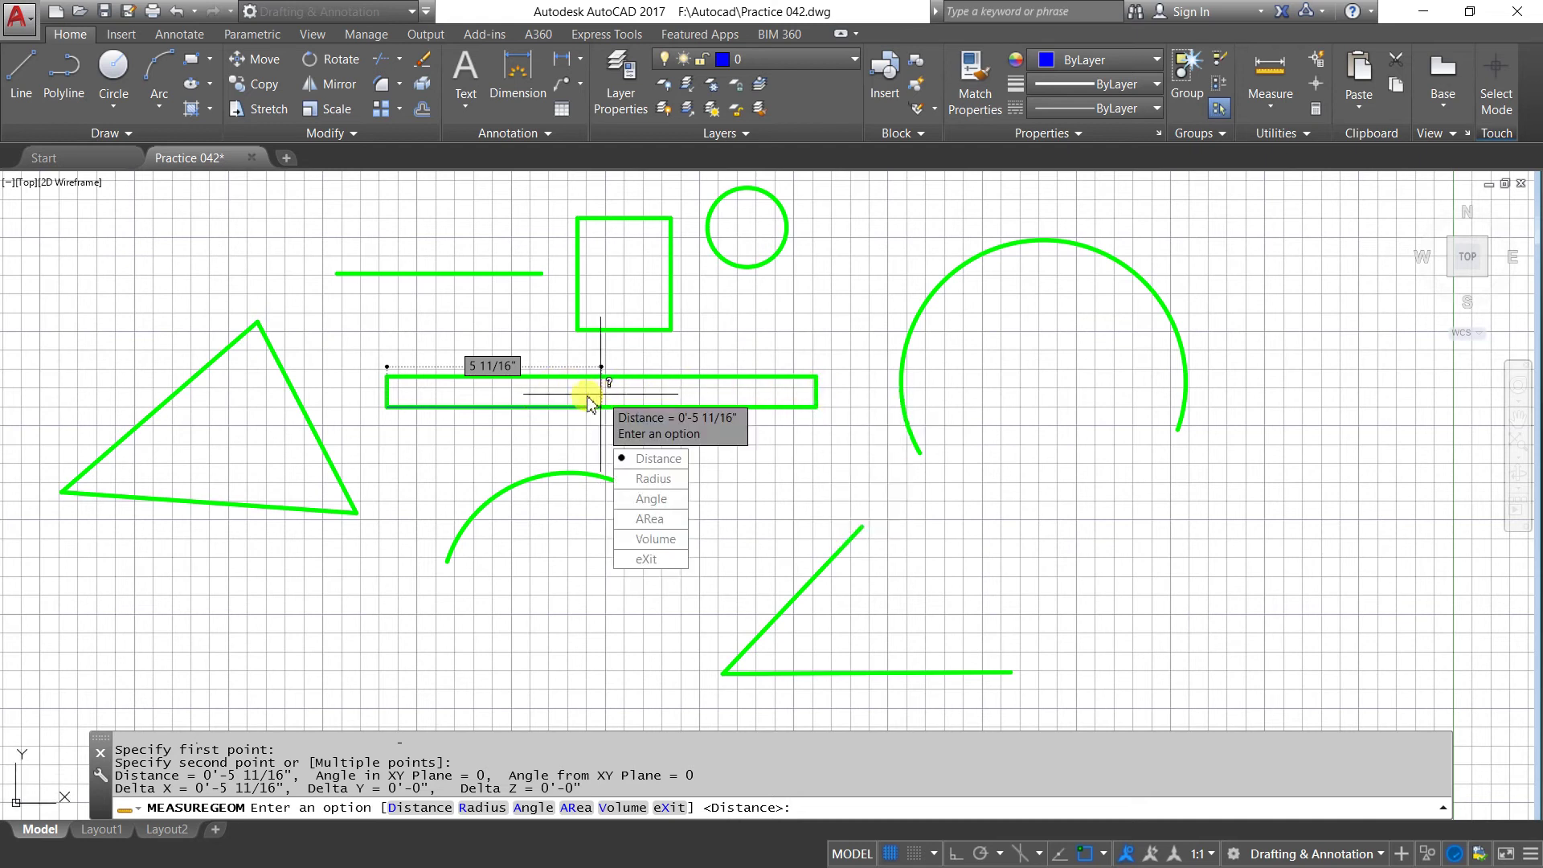
{"action": "key", "text": "Escape"}
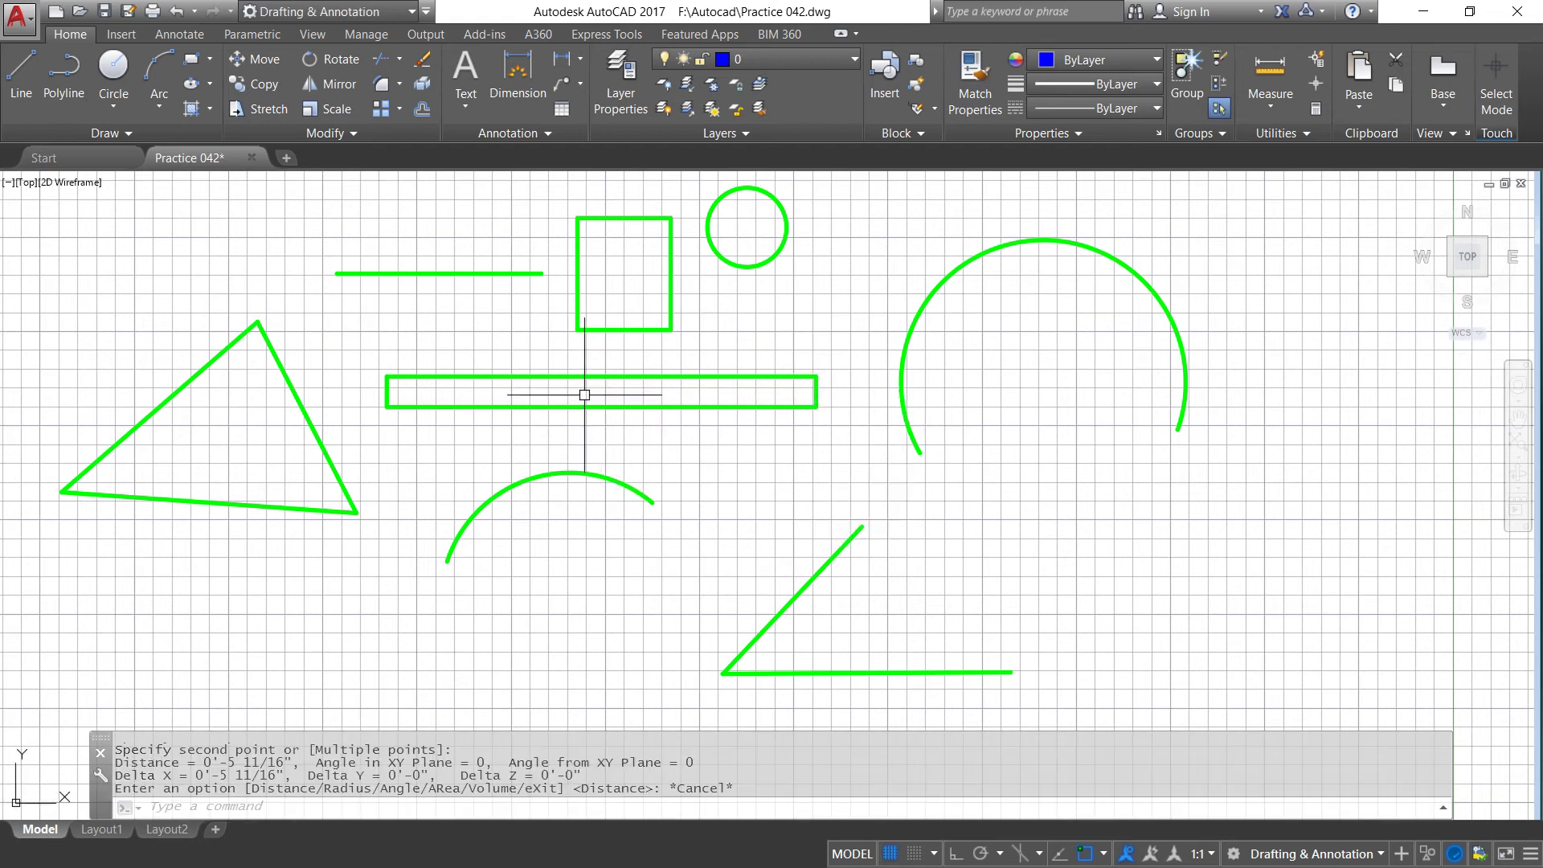
Draw a long blue horizontal line below the shapes with a short vertical tick near its left end.
{"action": "scroll", "coordinate": [585, 395], "scroll_direction": "down", "scroll_amount": 2}
{"action": "scroll", "coordinate": [530, 585], "scroll_direction": "up", "scroll_amount": 2}
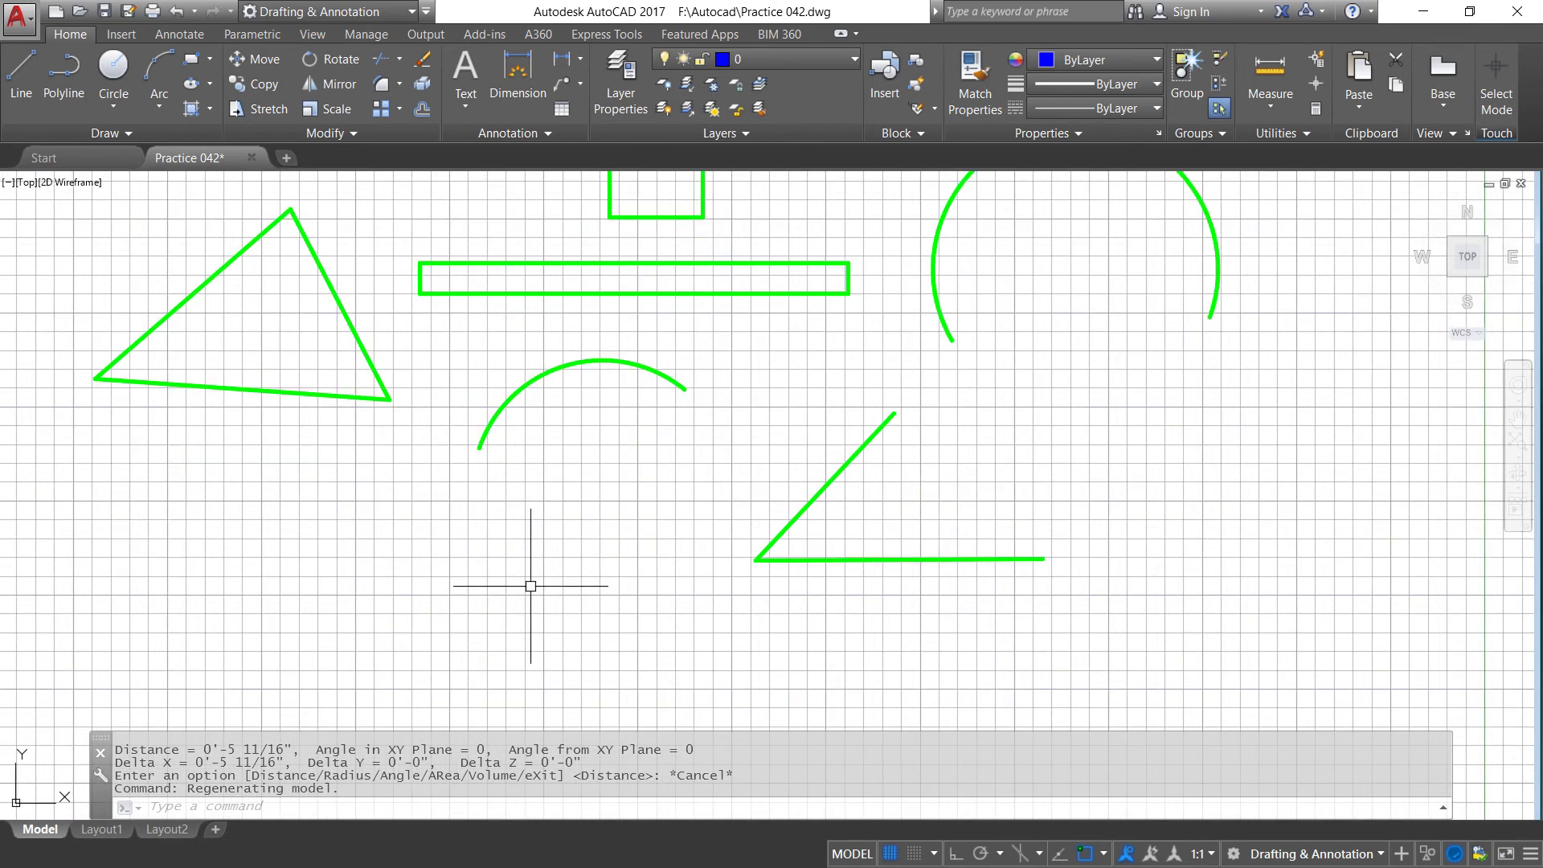
{"action": "left_click", "coordinate": [21, 71]}
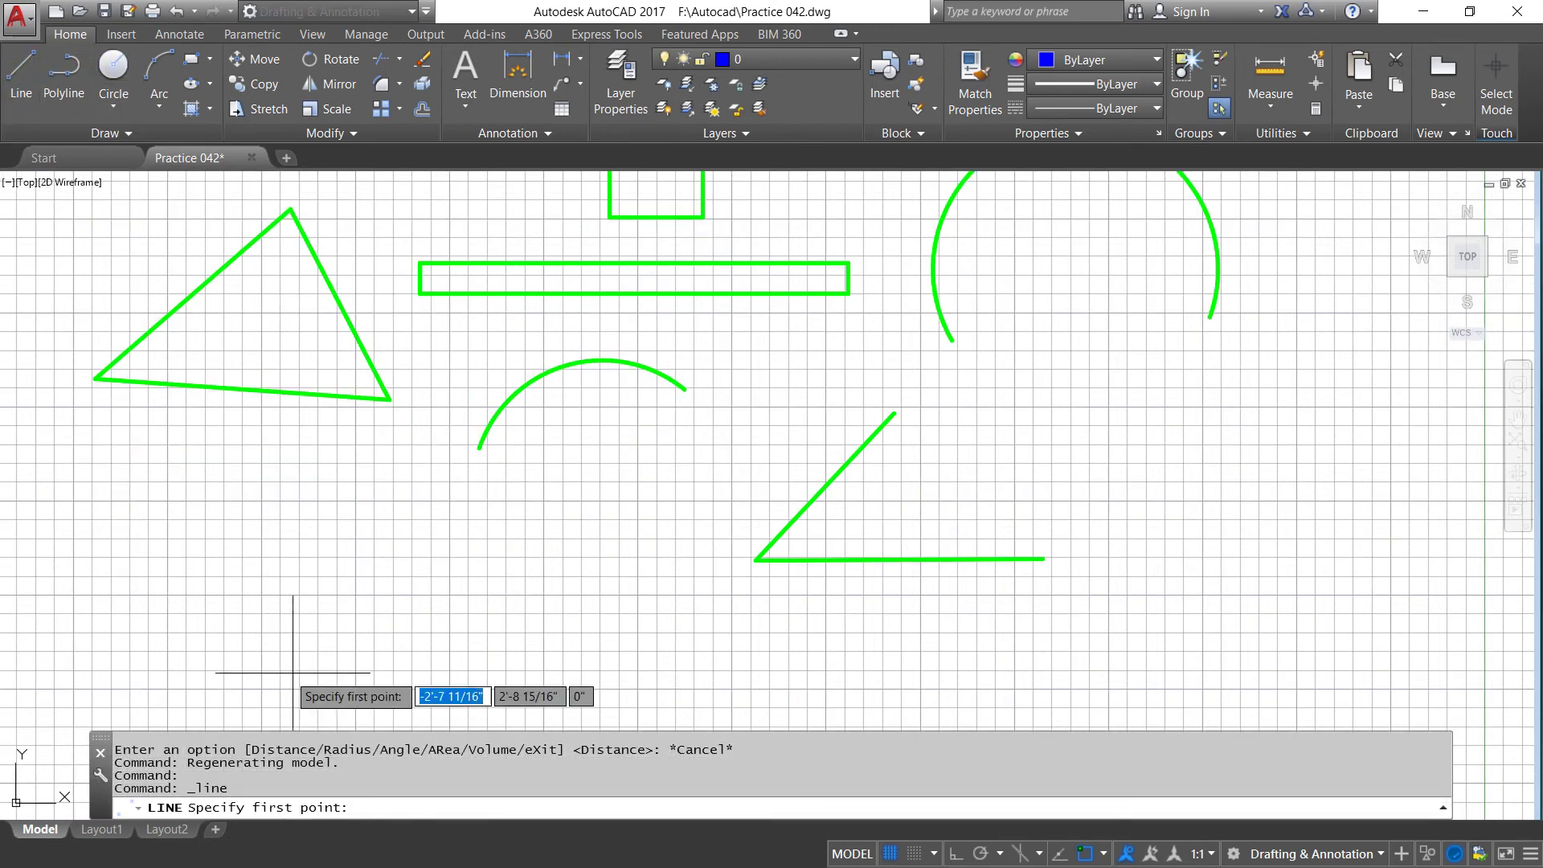
{"action": "left_click", "coordinate": [215, 687]}
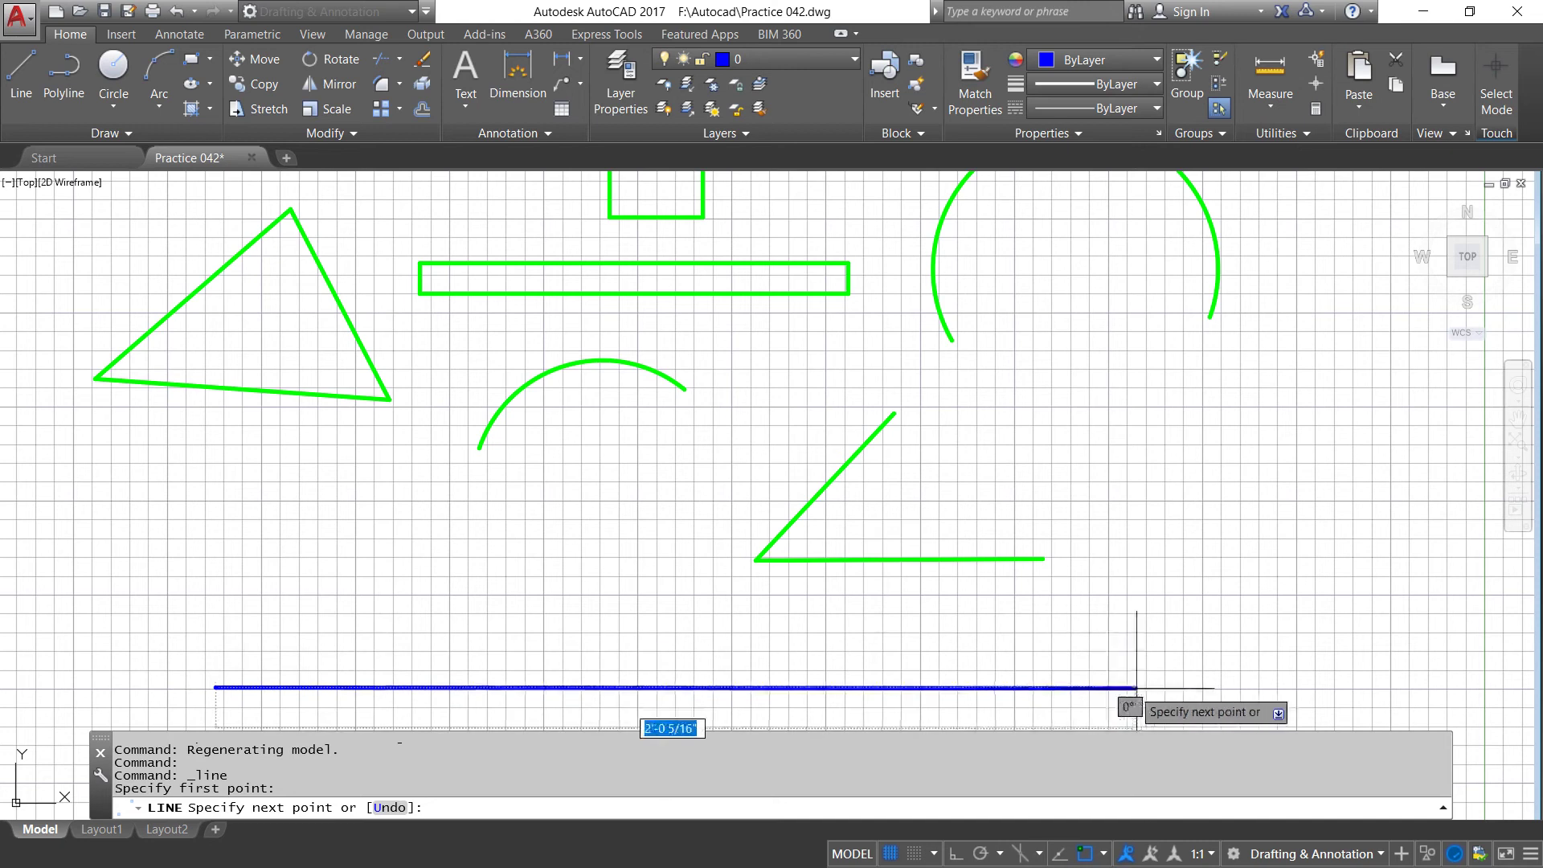
{"action": "left_click", "coordinate": [1184, 687]}
{"action": "right_click", "coordinate": [1183, 687]}
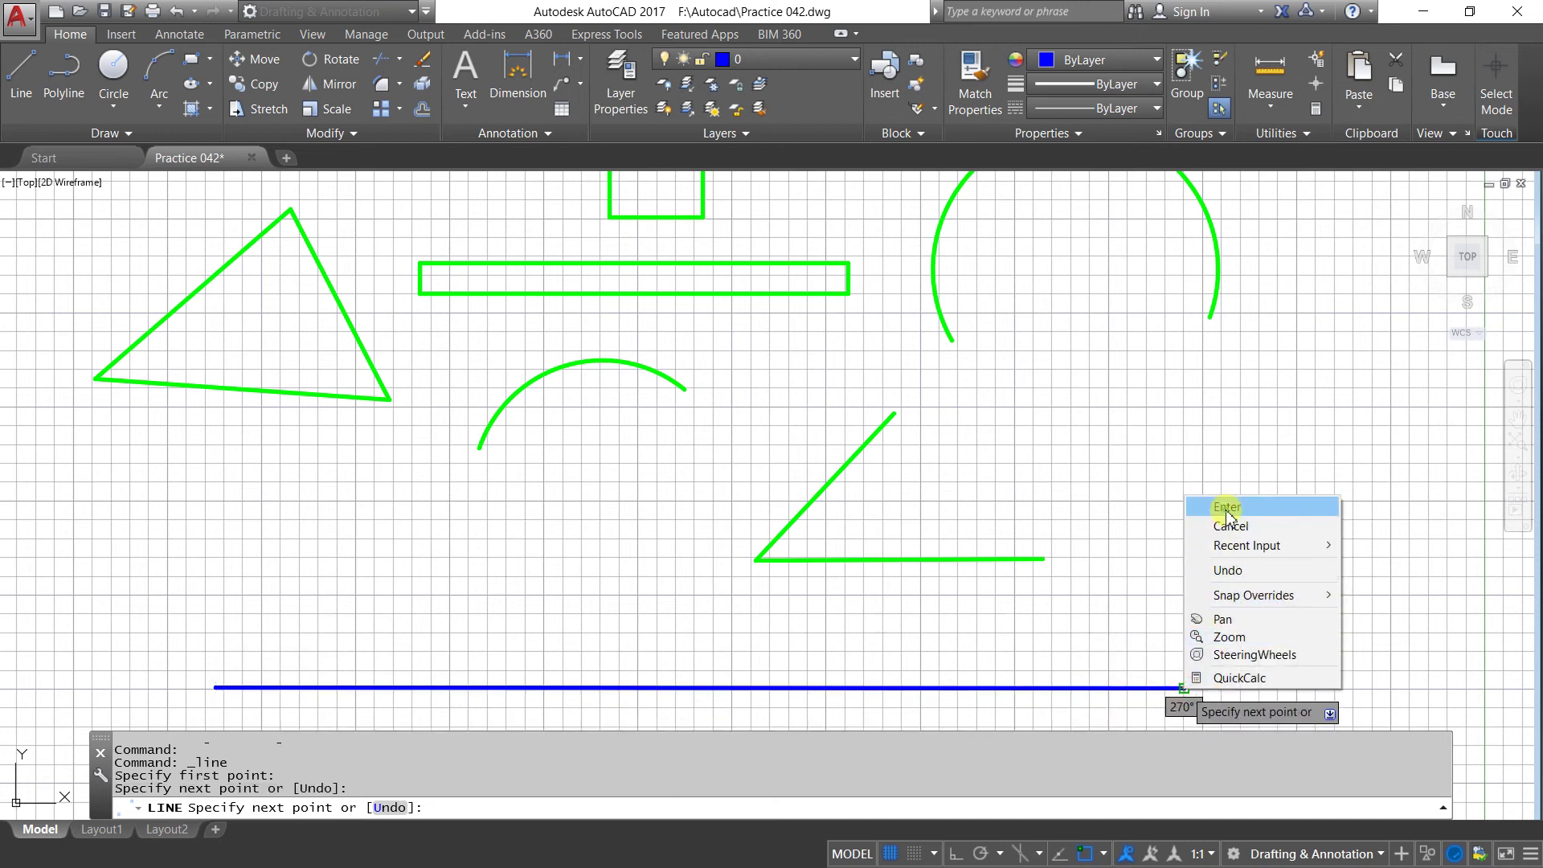
{"action": "left_click", "coordinate": [1198, 506]}
{"action": "left_click", "coordinate": [21, 77]}
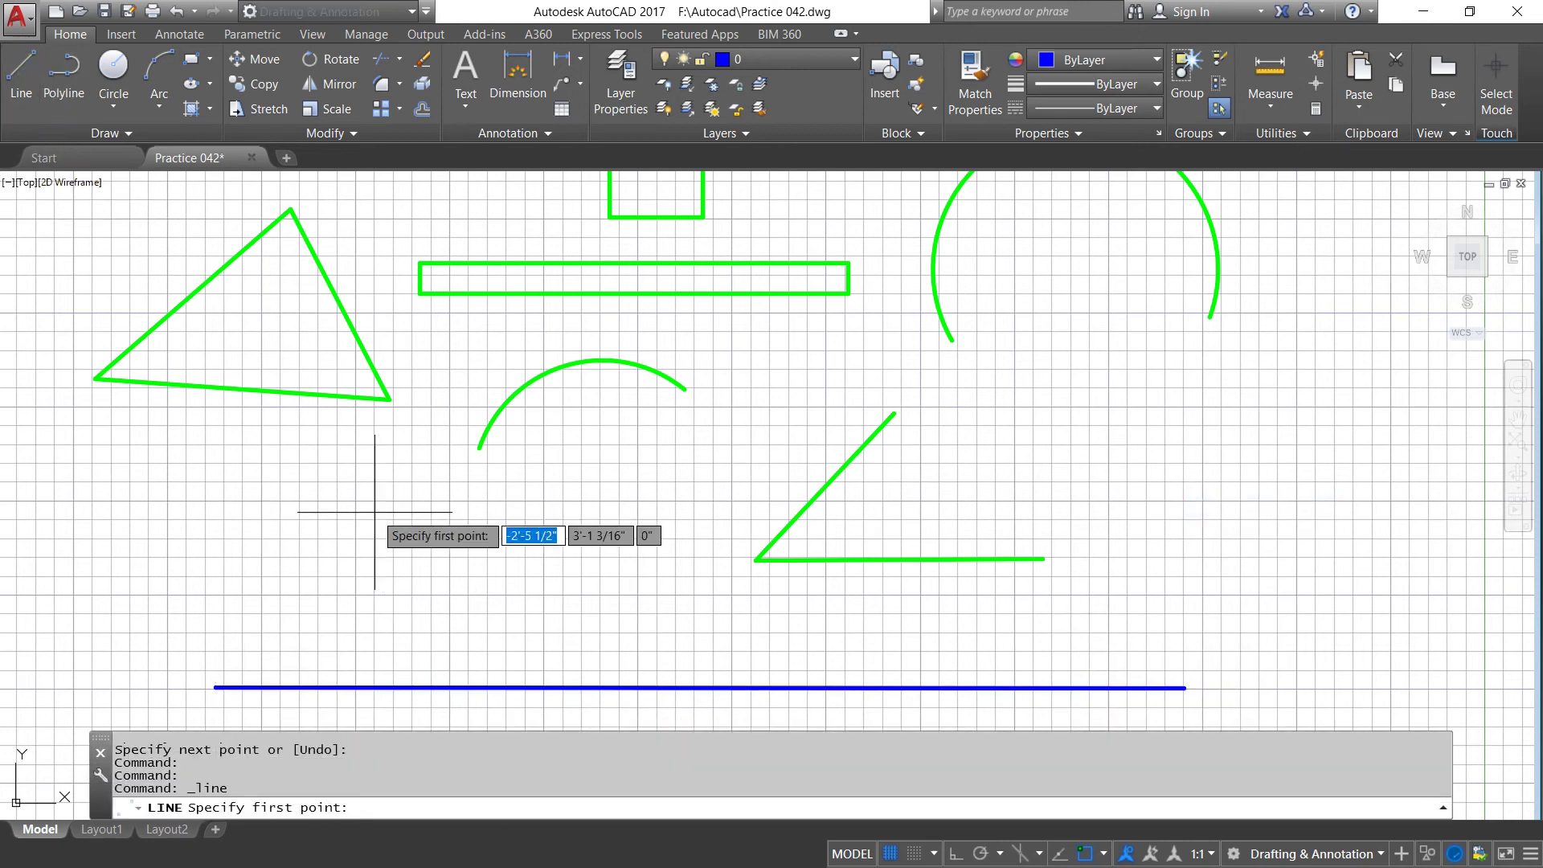
{"action": "right_click", "coordinate": [397, 689]}
{"action": "left_click", "coordinate": [447, 511]}
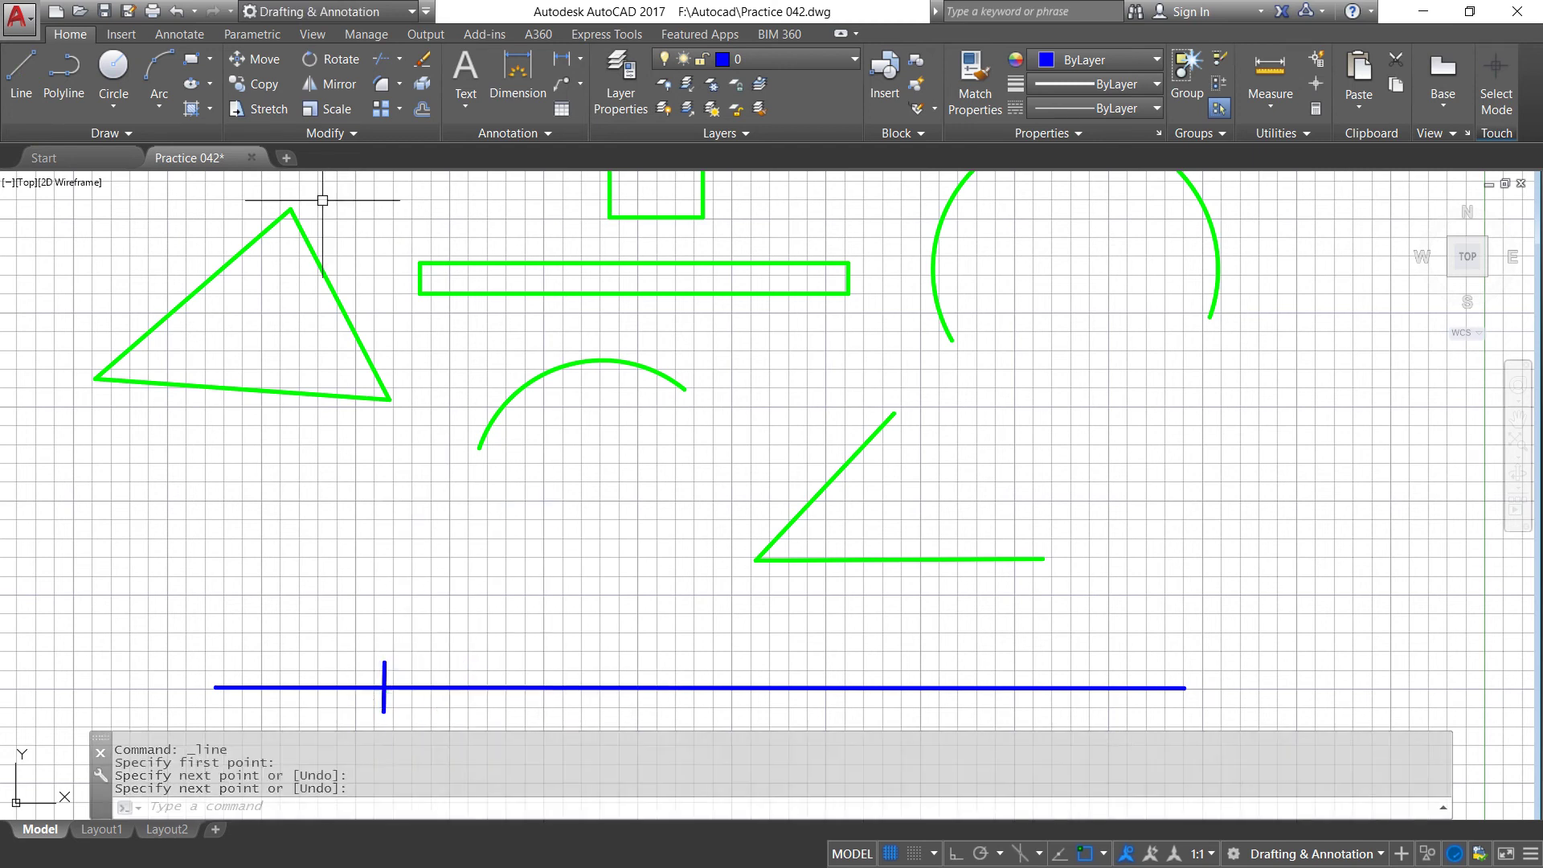
Copy the vertical tick twice further right along the blue line.
{"action": "left_click", "coordinate": [255, 84]}
{"action": "left_click", "coordinate": [384, 679]}
{"action": "key", "text": "Return"}
{"action": "left_click", "coordinate": [432, 585]}
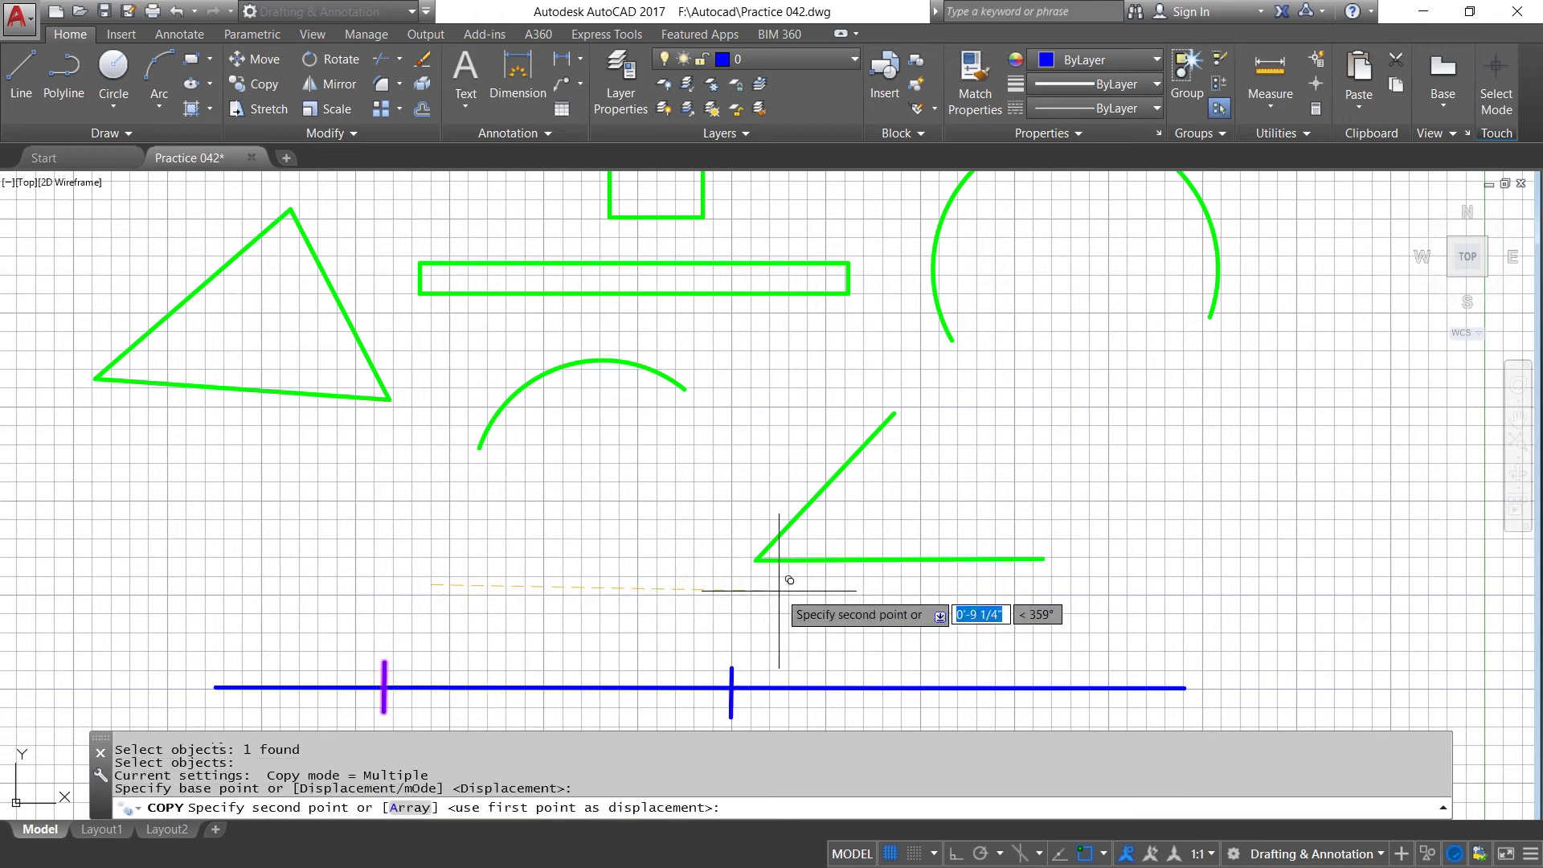
{"action": "left_click", "coordinate": [689, 591]}
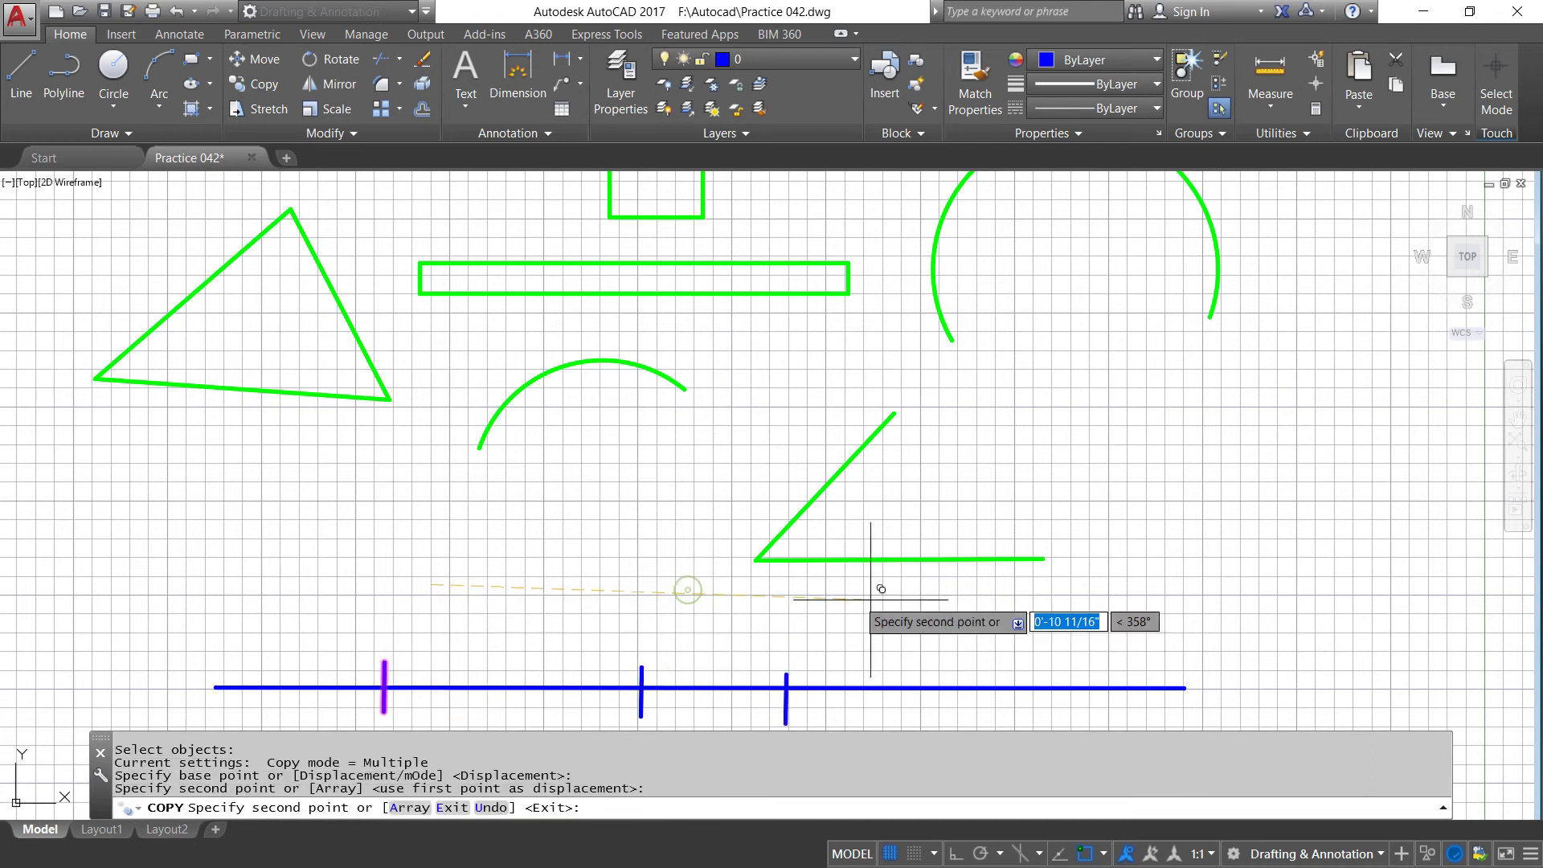
{"action": "left_click", "coordinate": [976, 599]}
{"action": "right_click", "coordinate": [971, 603]}
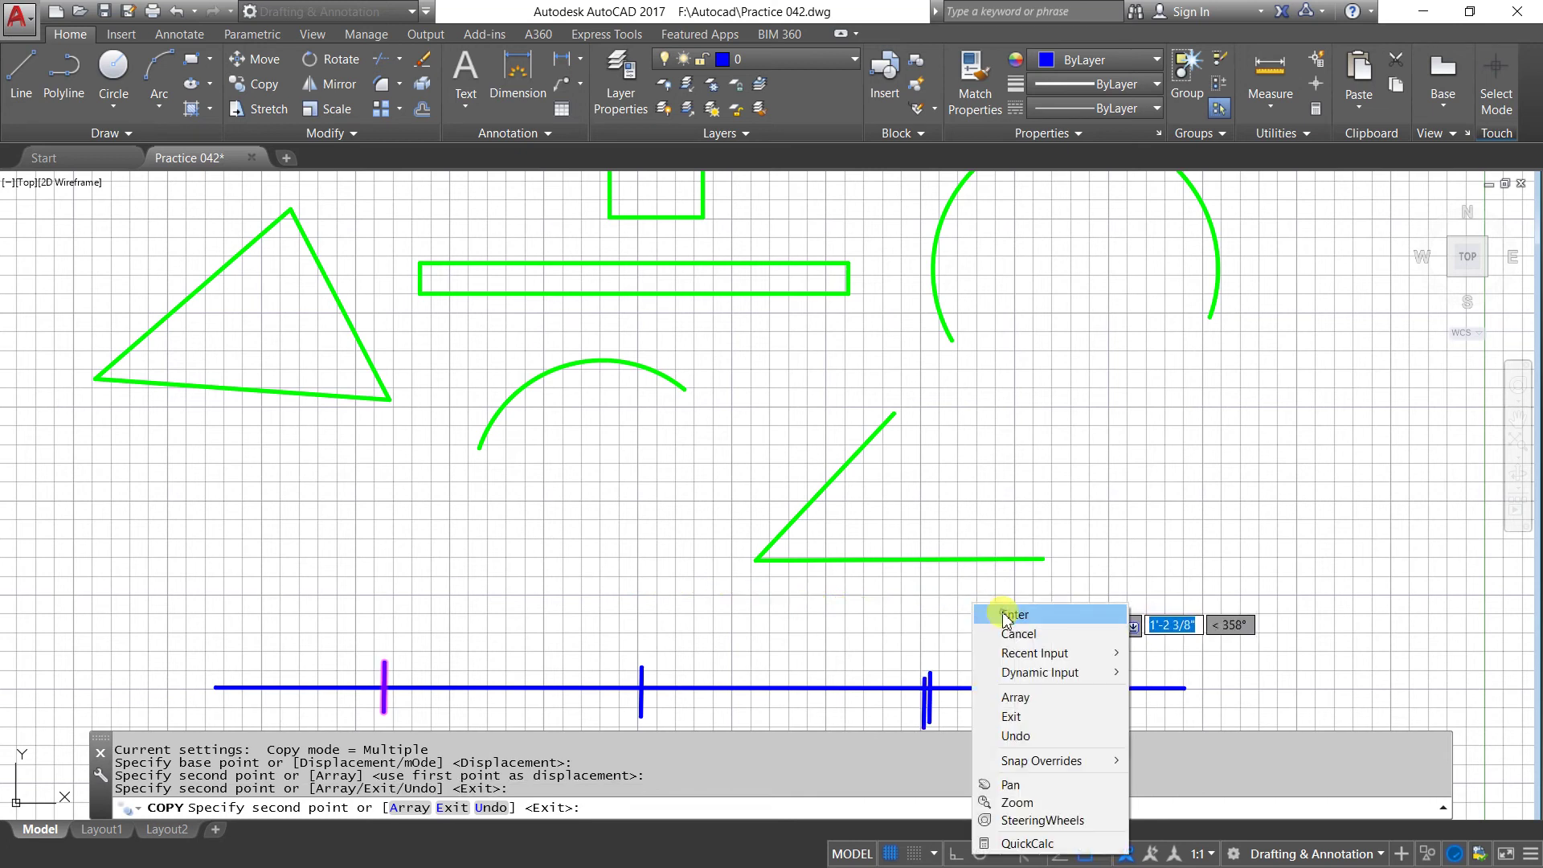
{"action": "left_click", "coordinate": [1004, 615]}
{"action": "scroll", "coordinate": [632, 543], "scroll_direction": "down", "scroll_amount": 2}
{"action": "scroll", "coordinate": [551, 663], "scroll_direction": "up", "scroll_amount": 2}
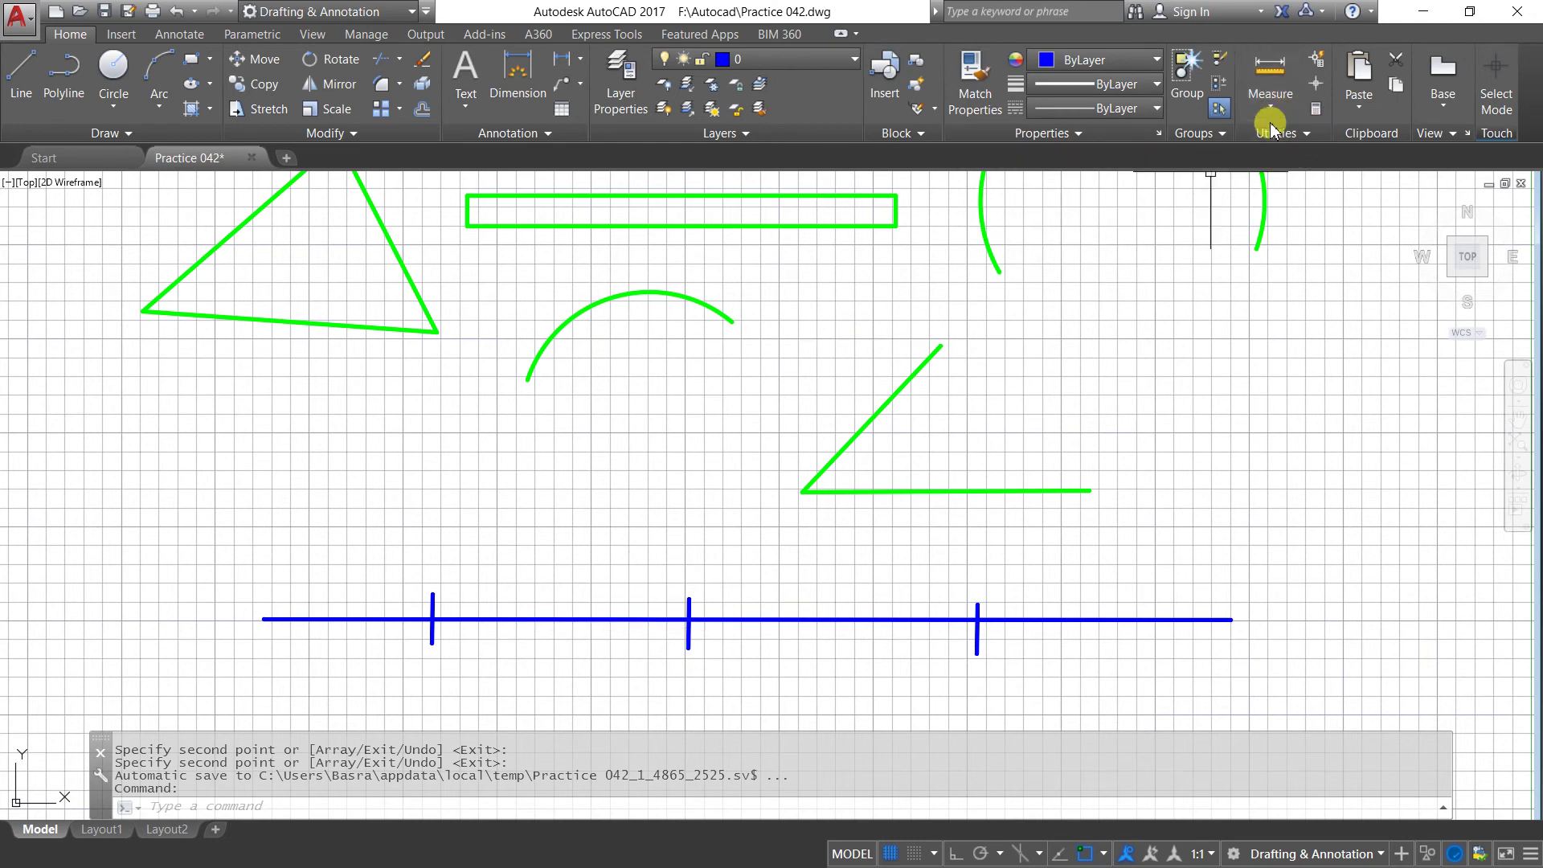
Take a stray 0'-7 1/16" distance reading from the blue line's left end and cancel it.
{"action": "left_click", "coordinate": [1266, 77]}
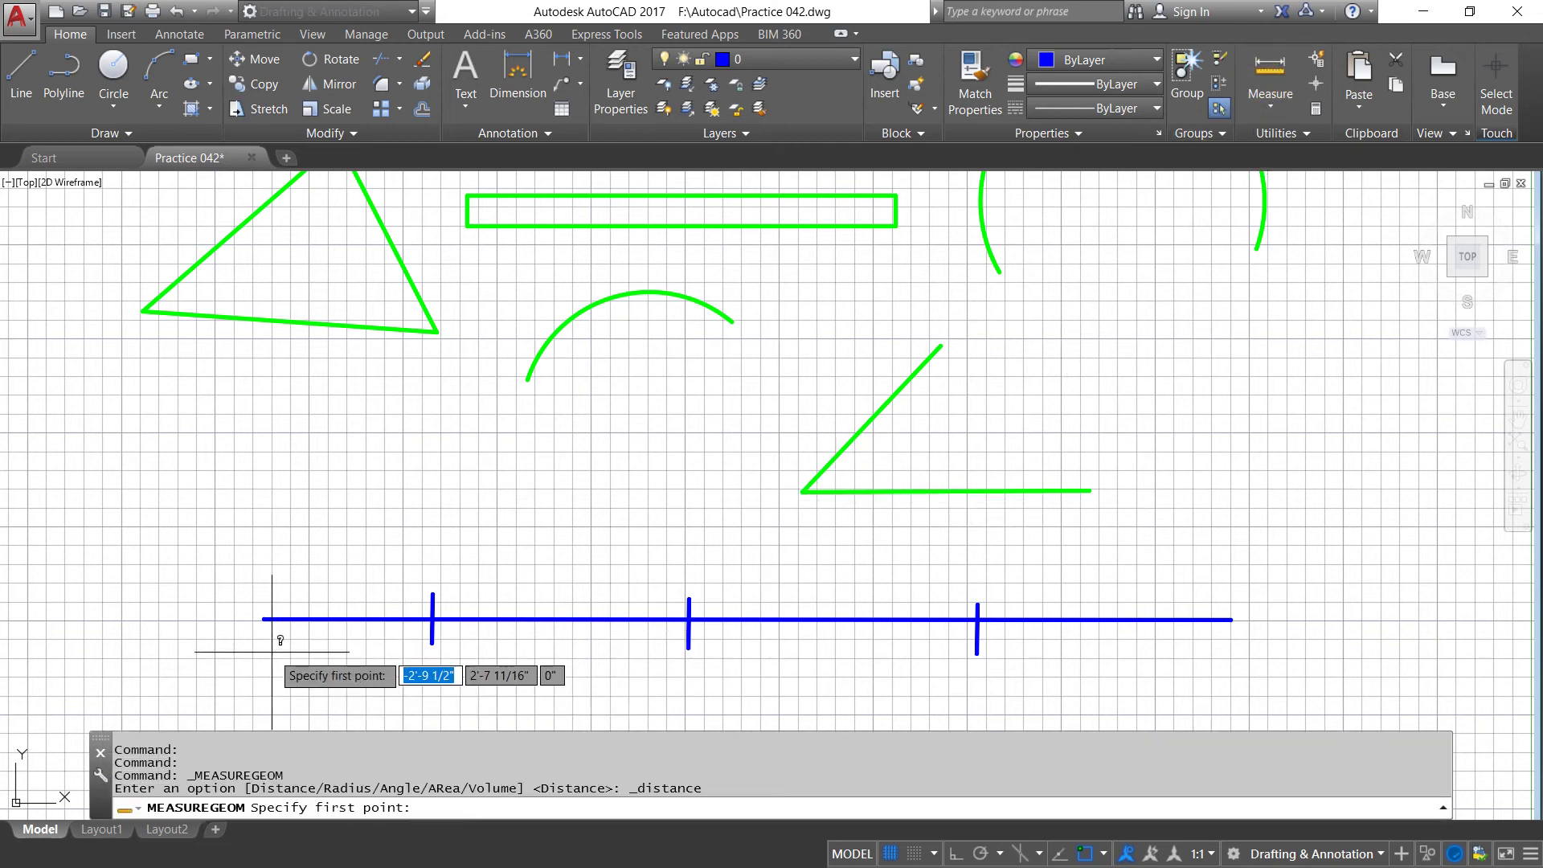
{"action": "left_click", "coordinate": [309, 808]}
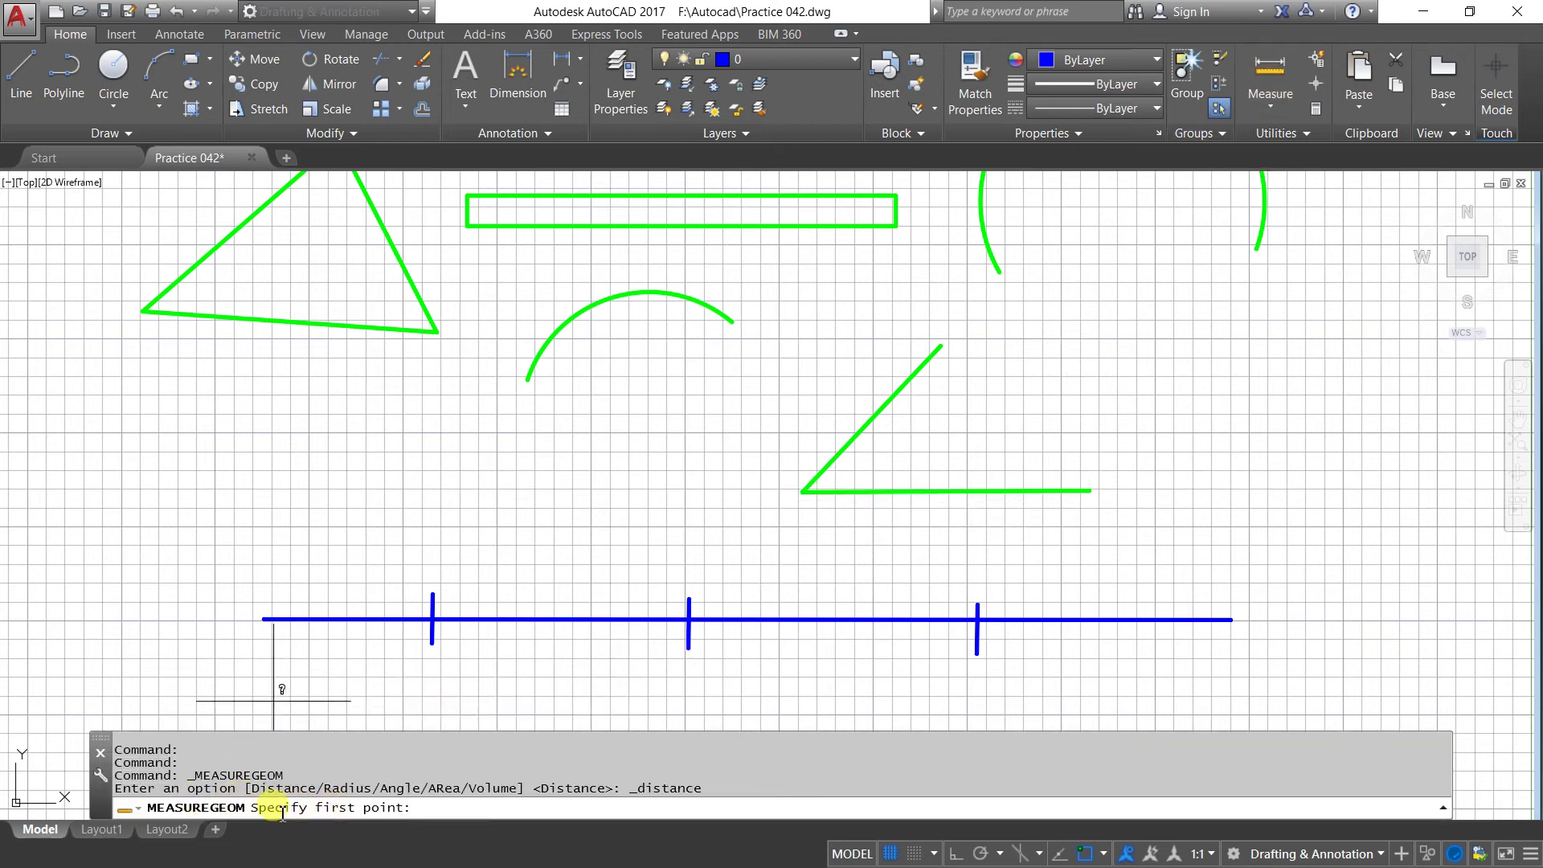
{"action": "left_click", "coordinate": [264, 619]}
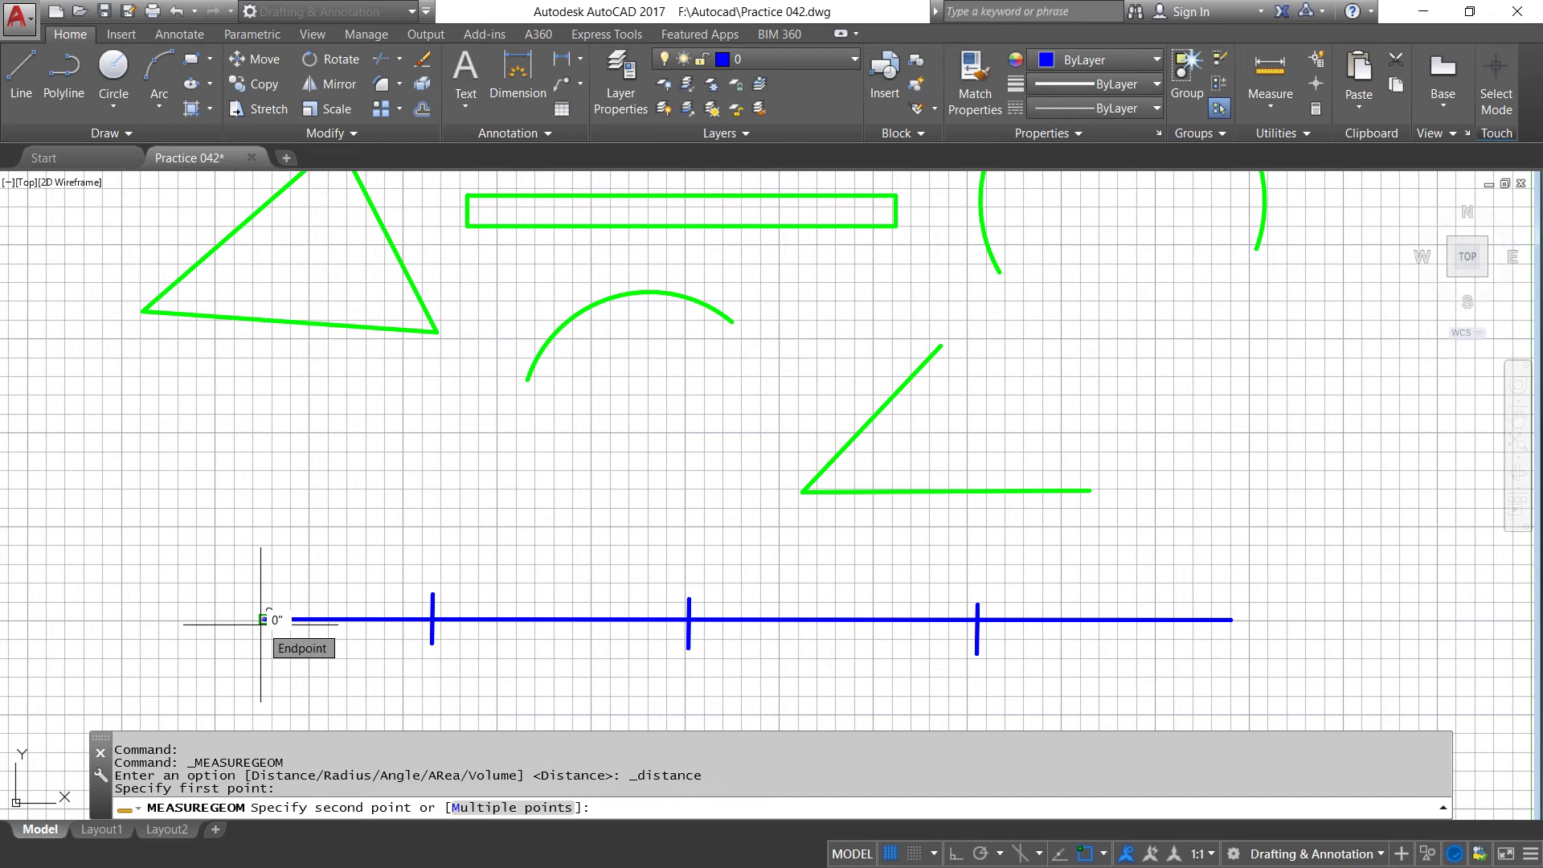
{"action": "left_click", "coordinate": [297, 773]}
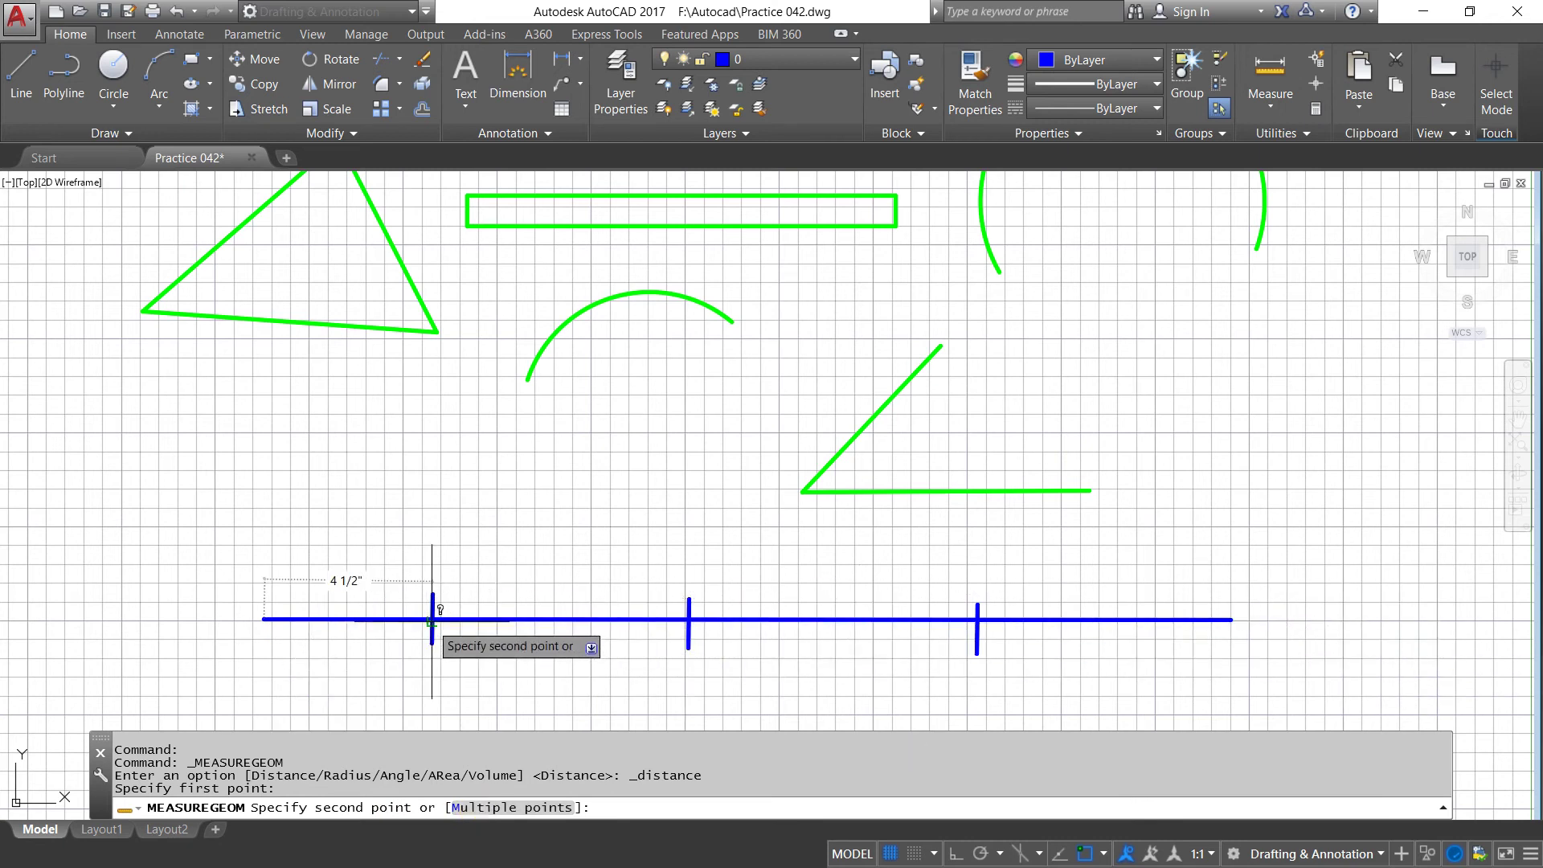
{"action": "left_click", "coordinate": [525, 808]}
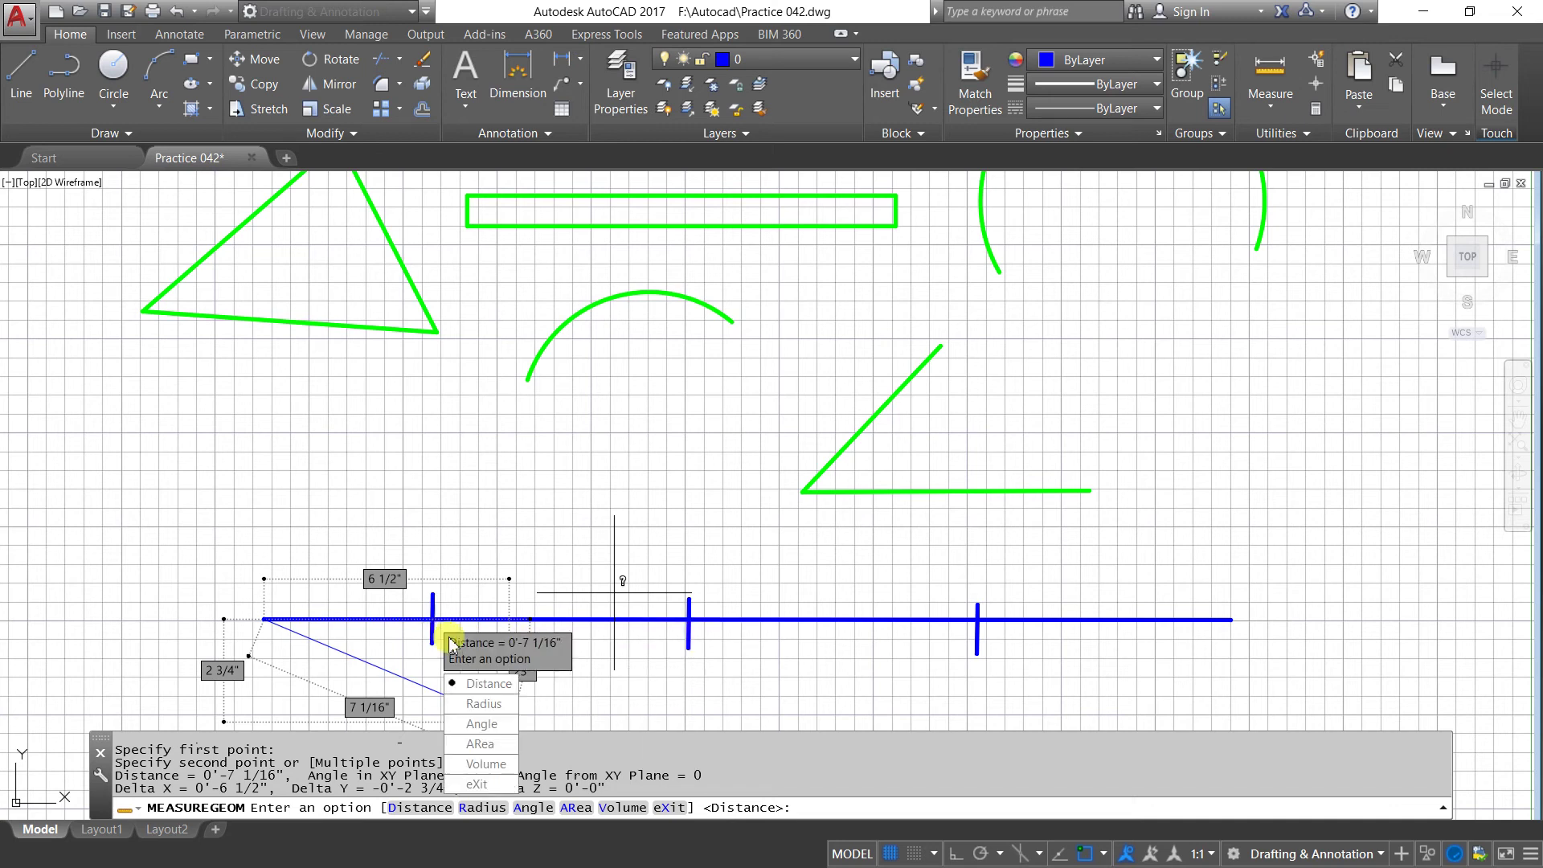
{"action": "key", "text": "Escape"}
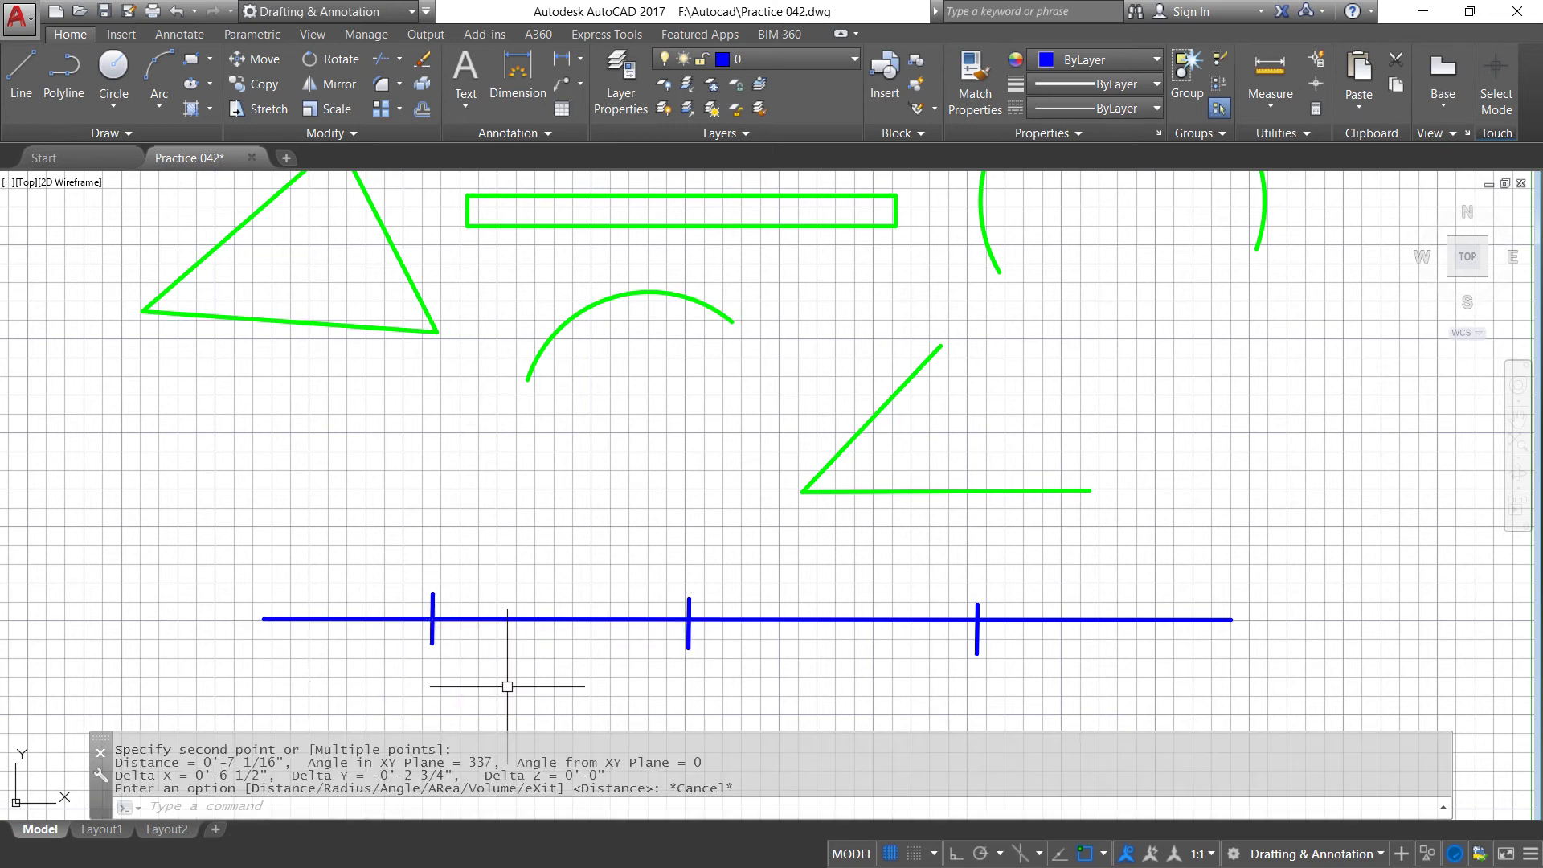
Measure multi-point through the blue line's left end, three ticks and right end, totalling 2'-1 11/16".
{"action": "left_click", "coordinate": [1270, 76]}
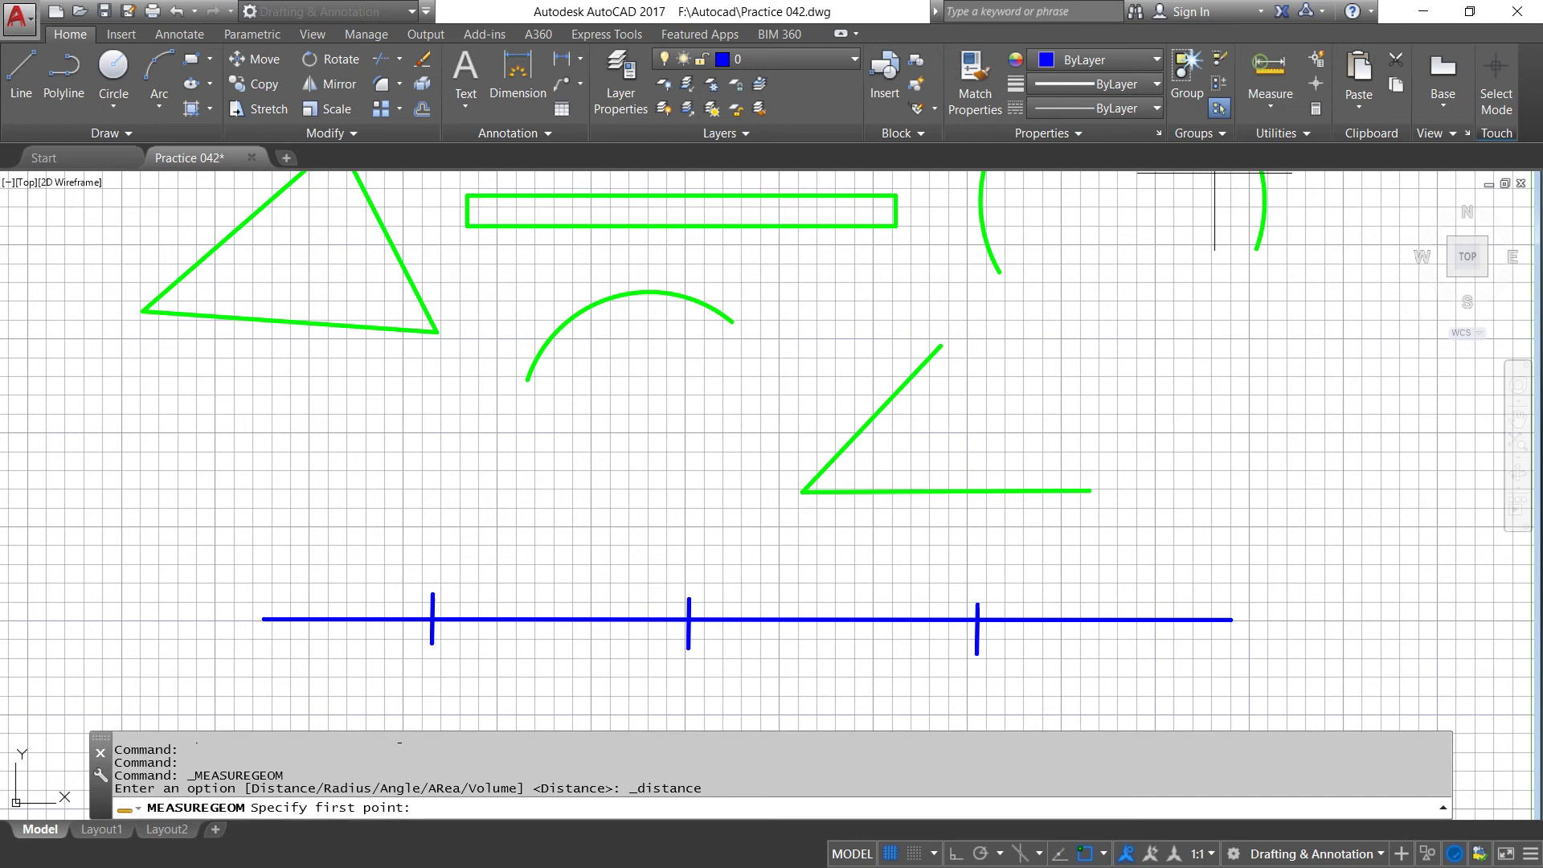
{"action": "left_click", "coordinate": [266, 619]}
{"action": "type", "text": "m"}
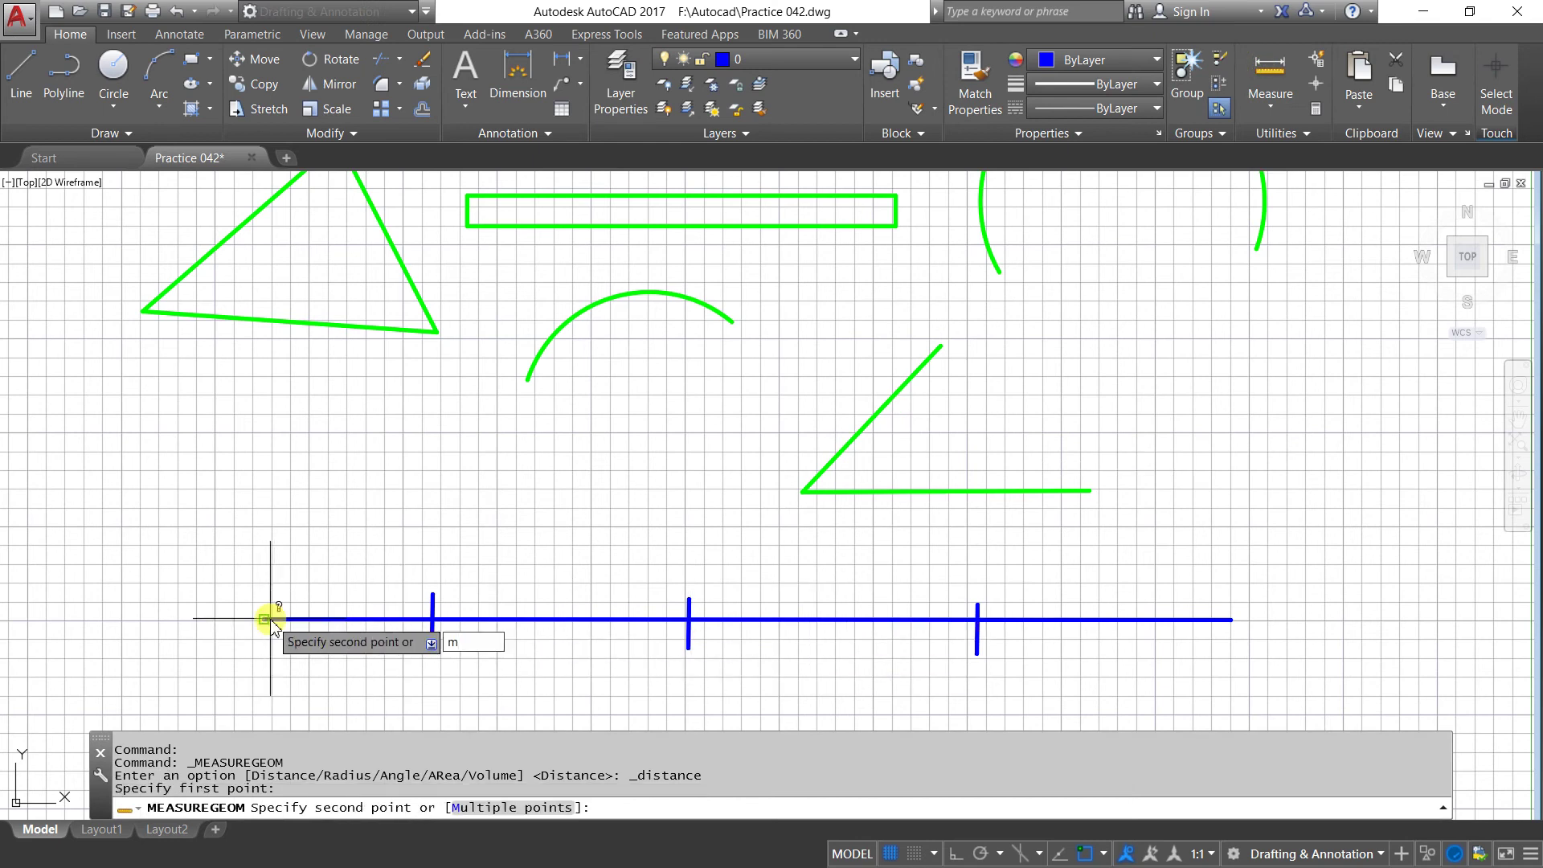
{"action": "key", "text": "Return"}
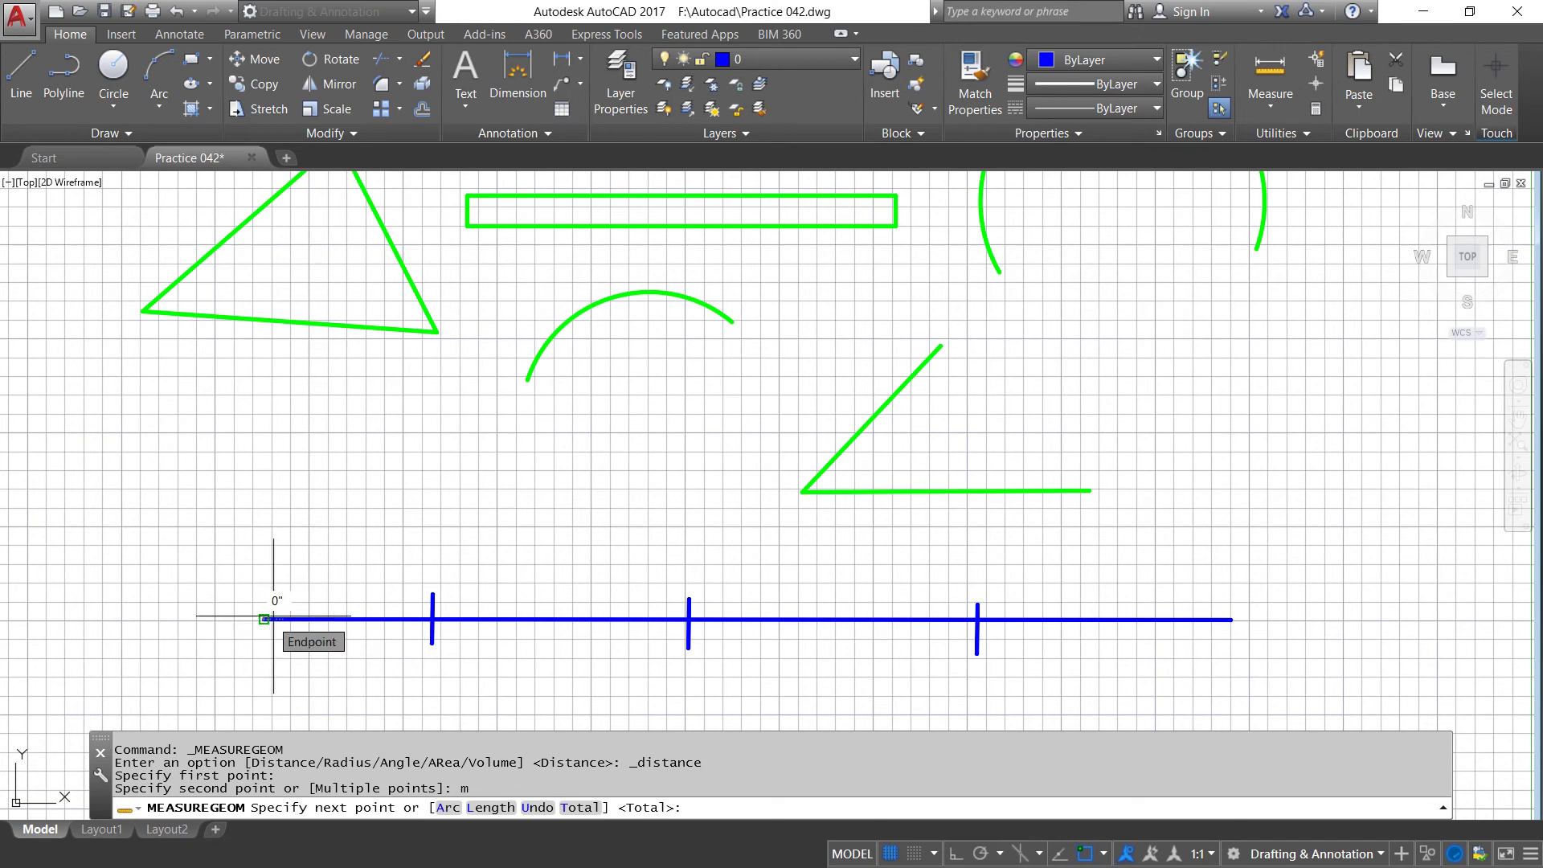
{"action": "left_click", "coordinate": [434, 619]}
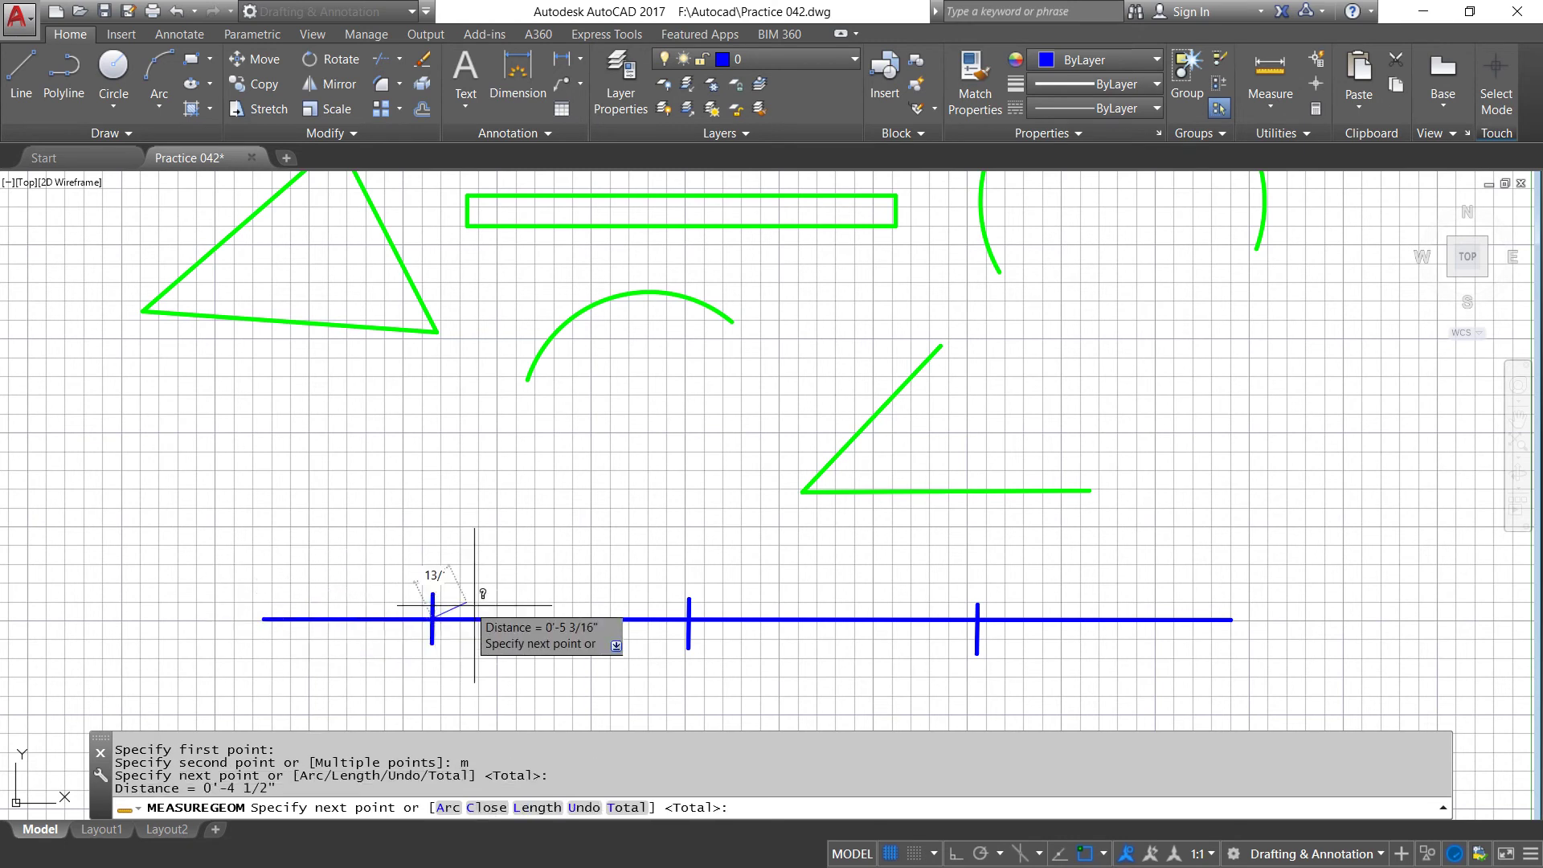
{"action": "left_click", "coordinate": [688, 619]}
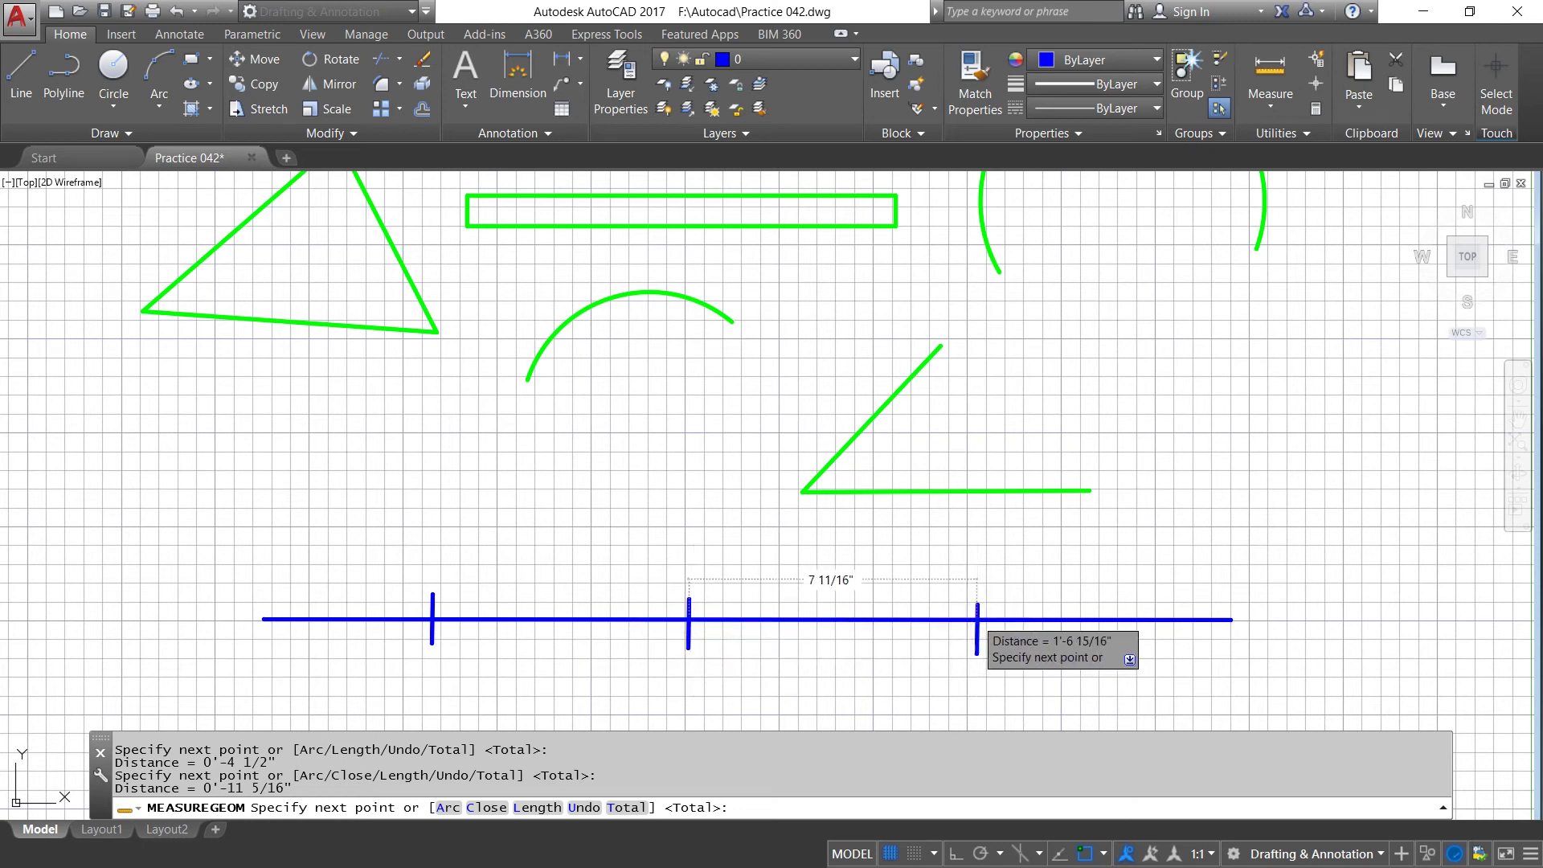
{"action": "left_click", "coordinate": [977, 618]}
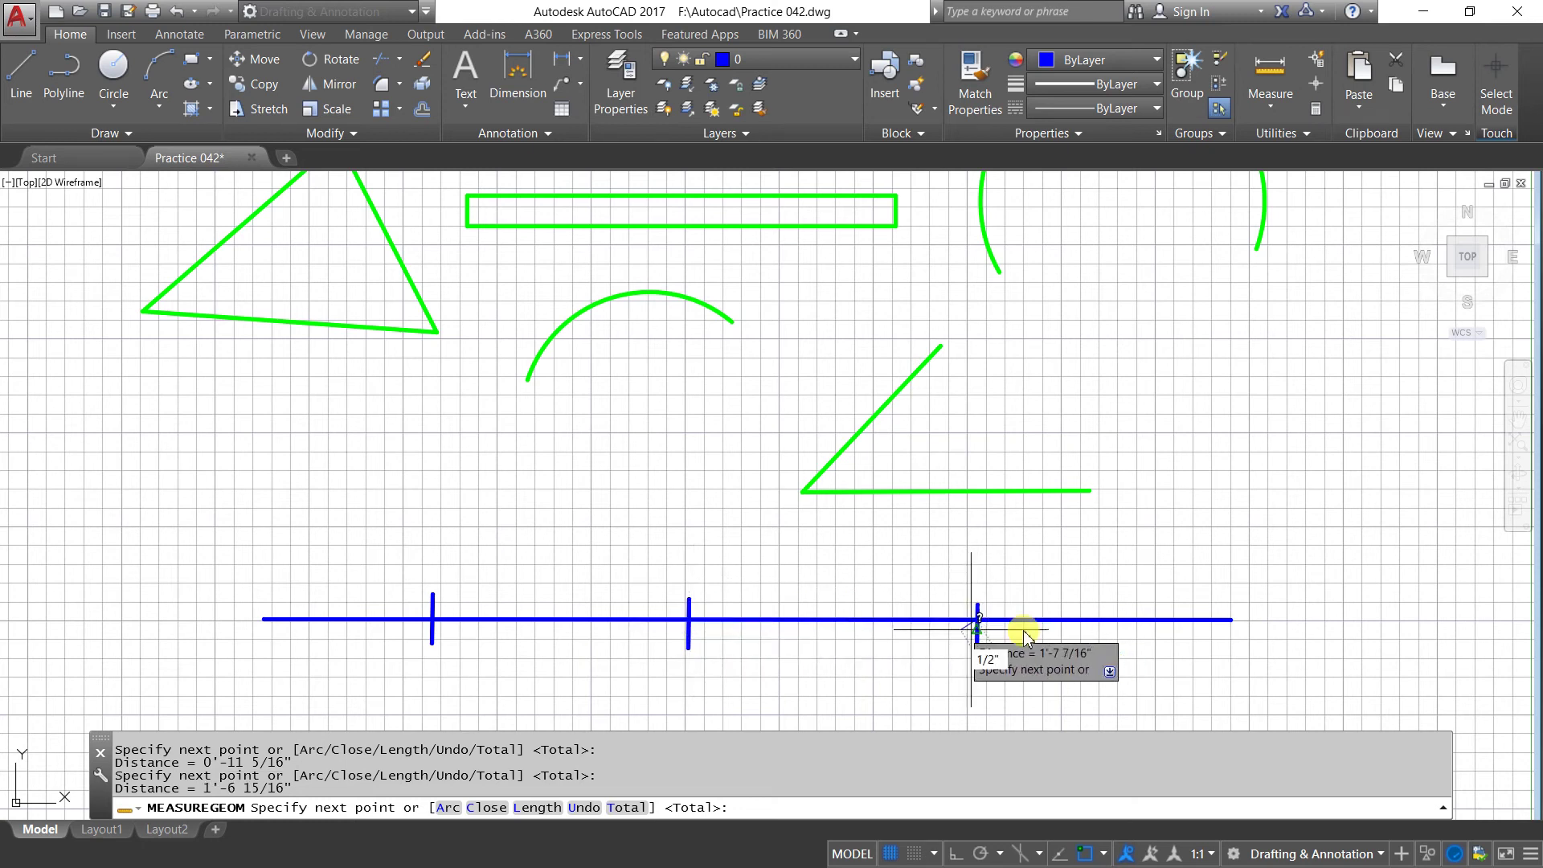
{"action": "left_click", "coordinate": [1230, 618]}
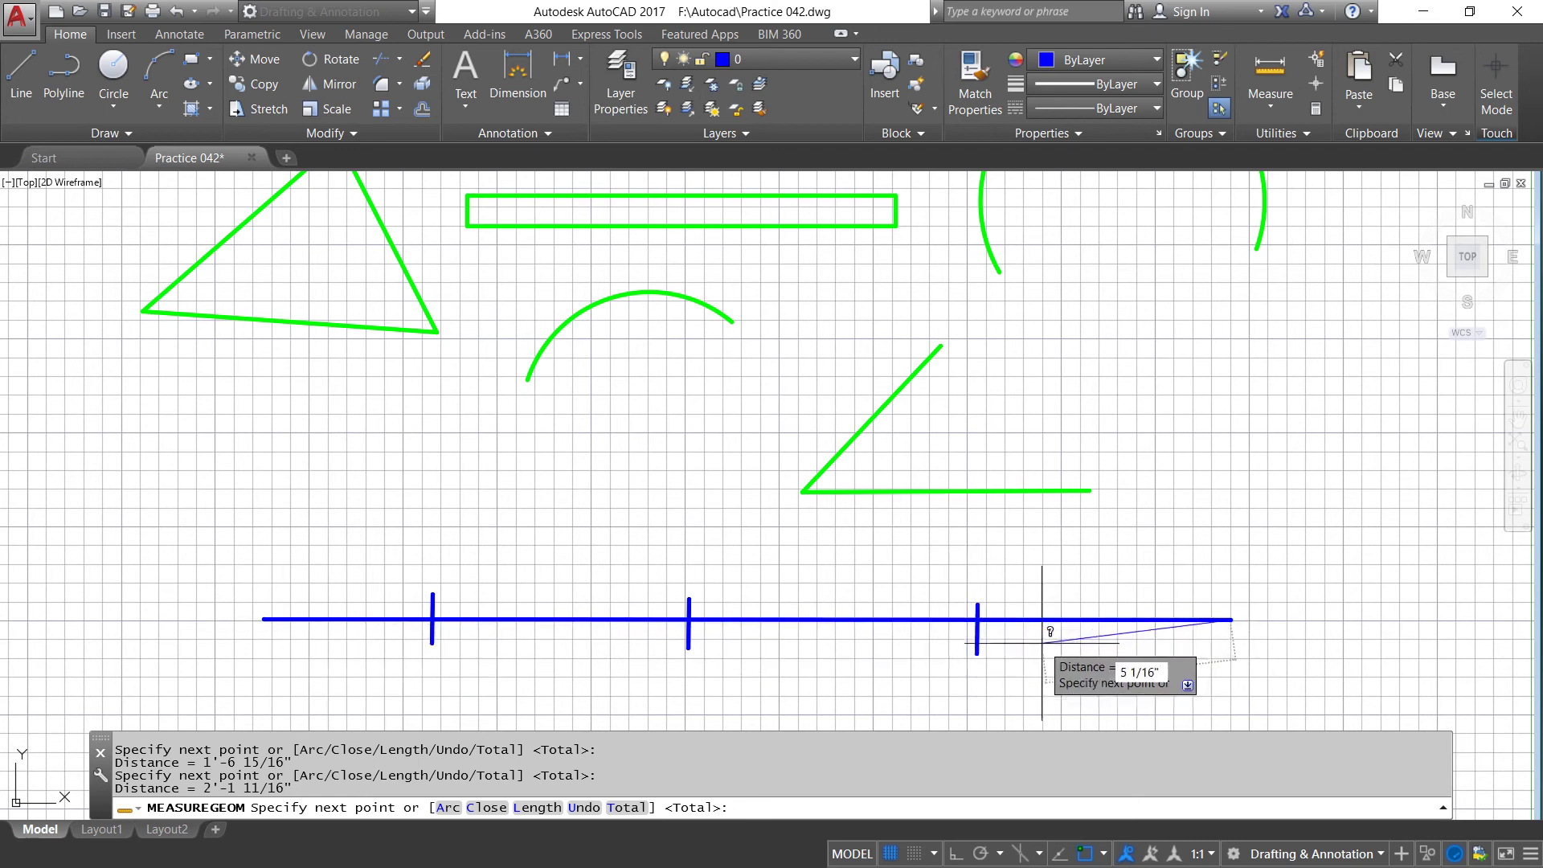
{"action": "right_click", "coordinate": [1042, 643]}
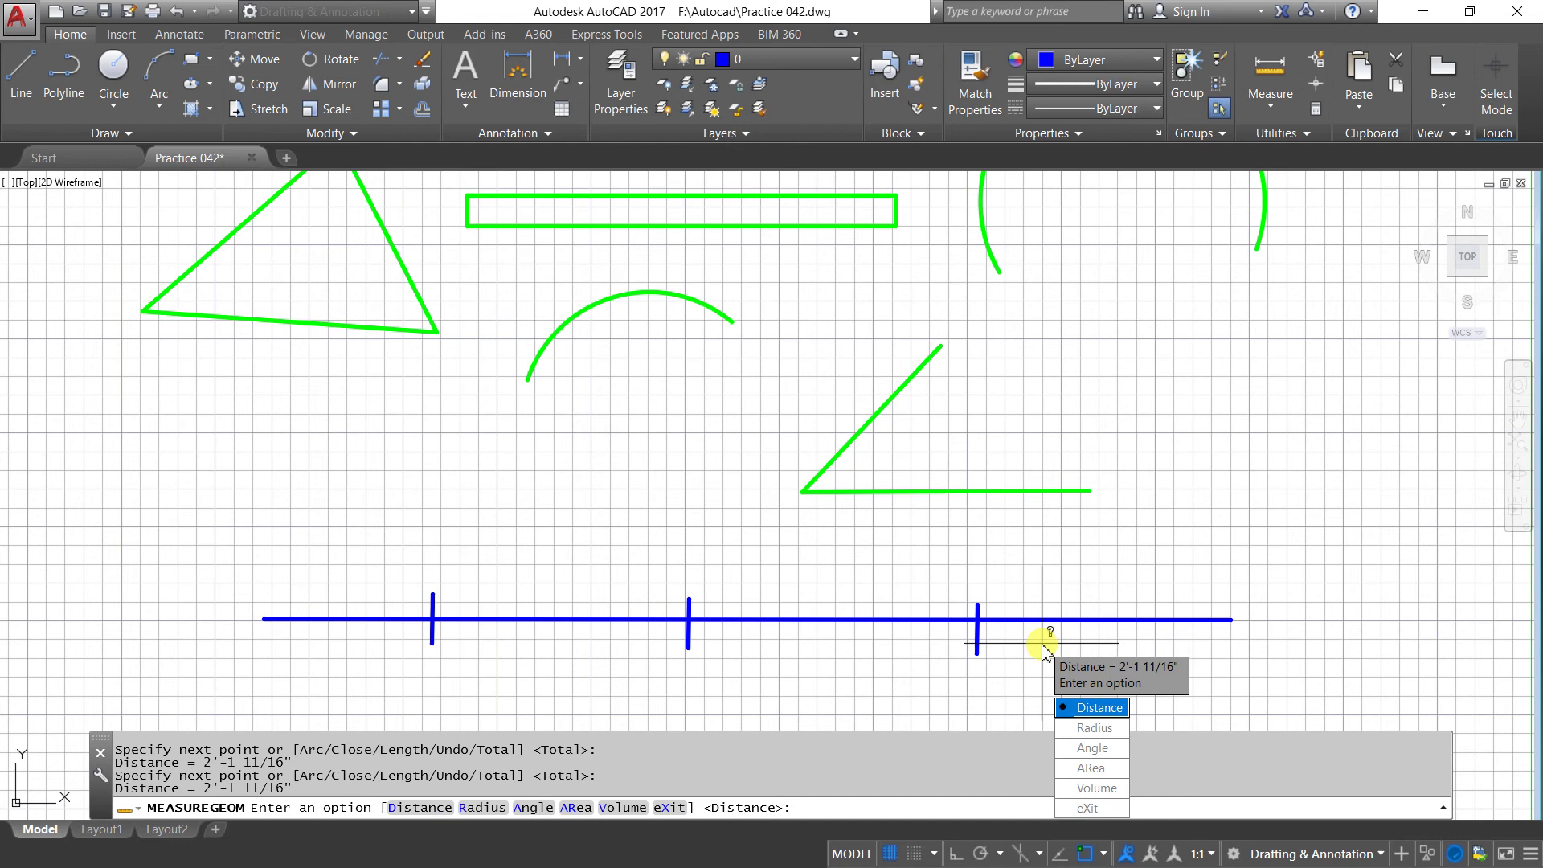
{"action": "key", "text": "Return"}
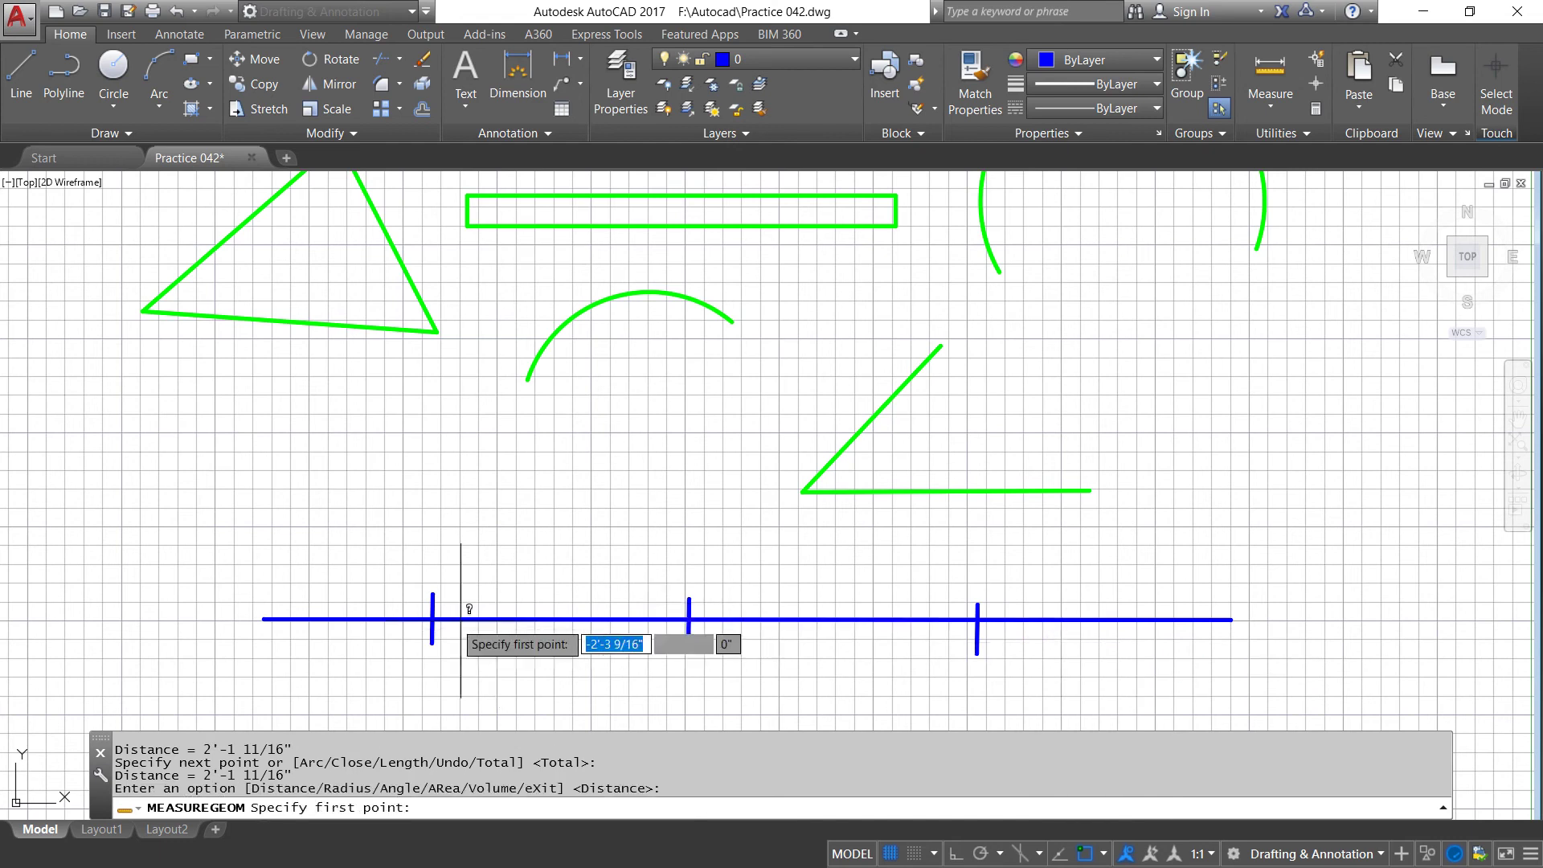
Repeat the multi-point measurement across the blue line's ticks, again totalling 2'-1 11/16".
{"action": "left_click", "coordinate": [264, 618]}
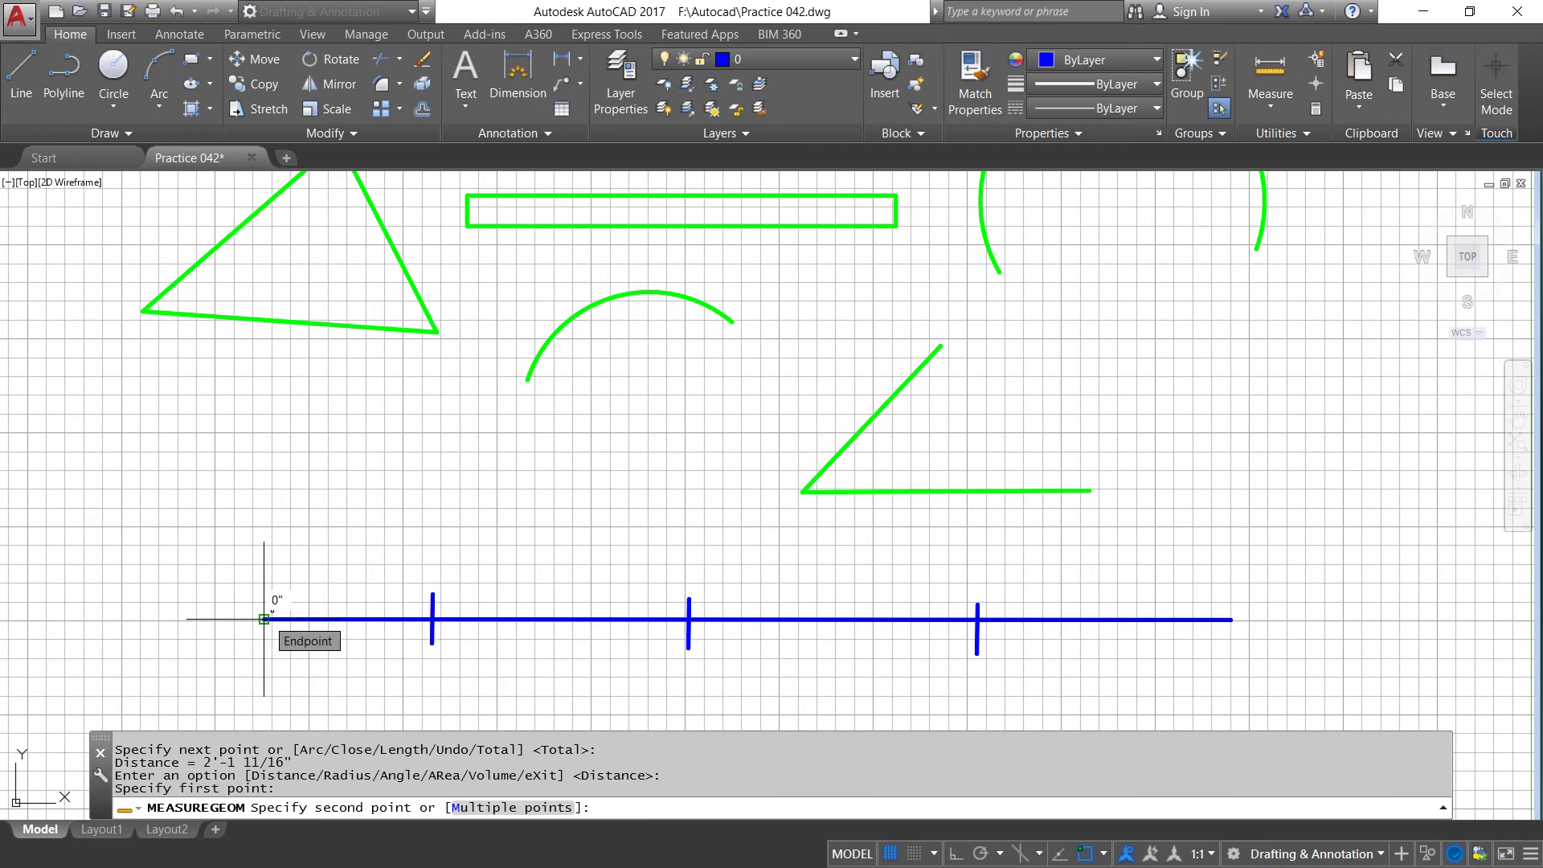
{"action": "type", "text": "m"}
{"action": "key", "text": "Return"}
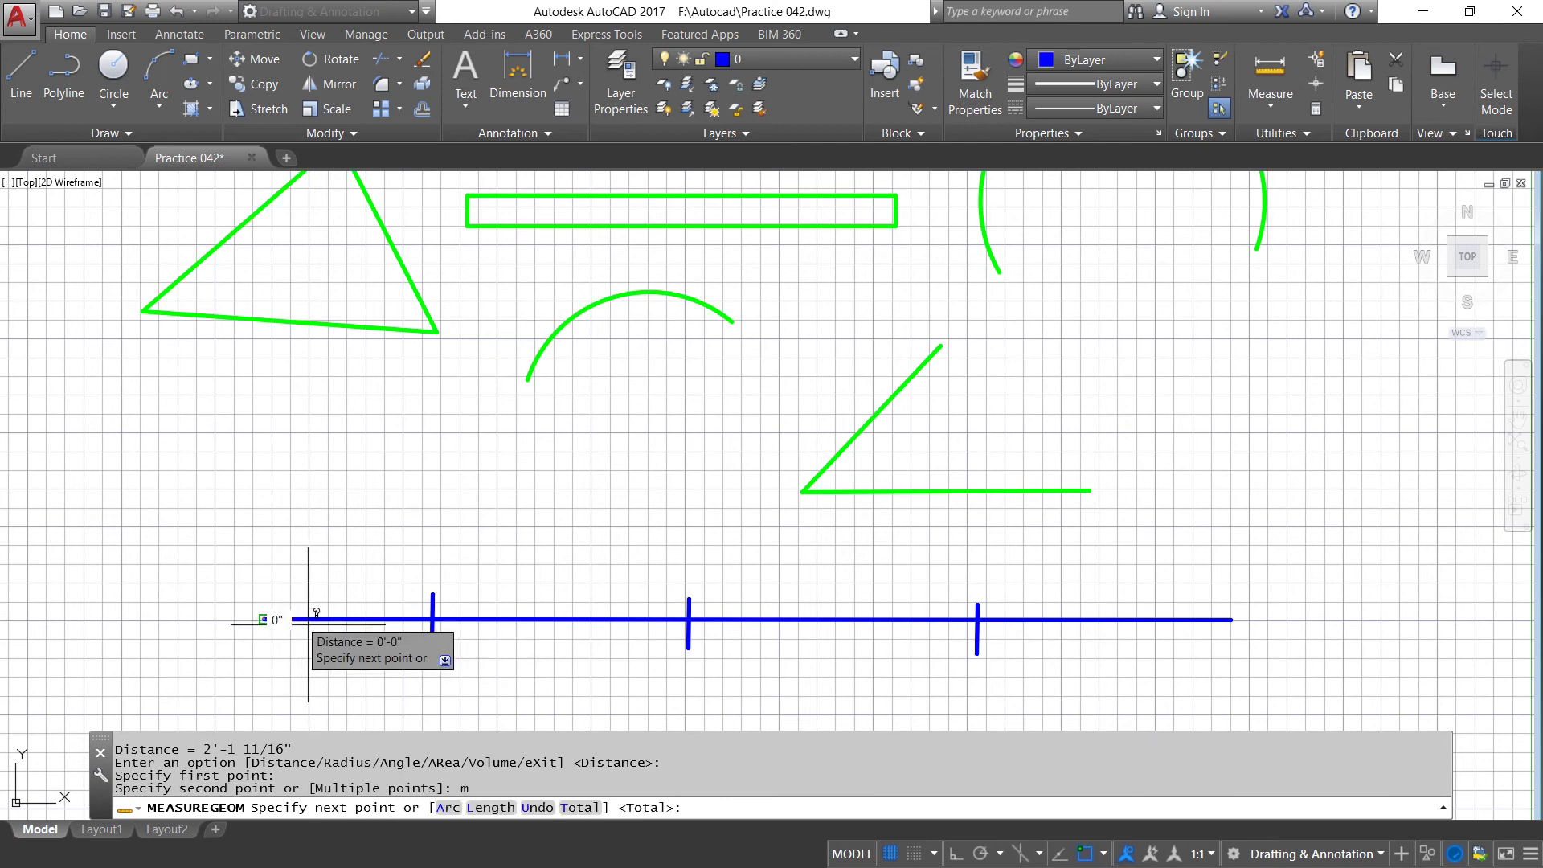
{"action": "left_click", "coordinate": [431, 619]}
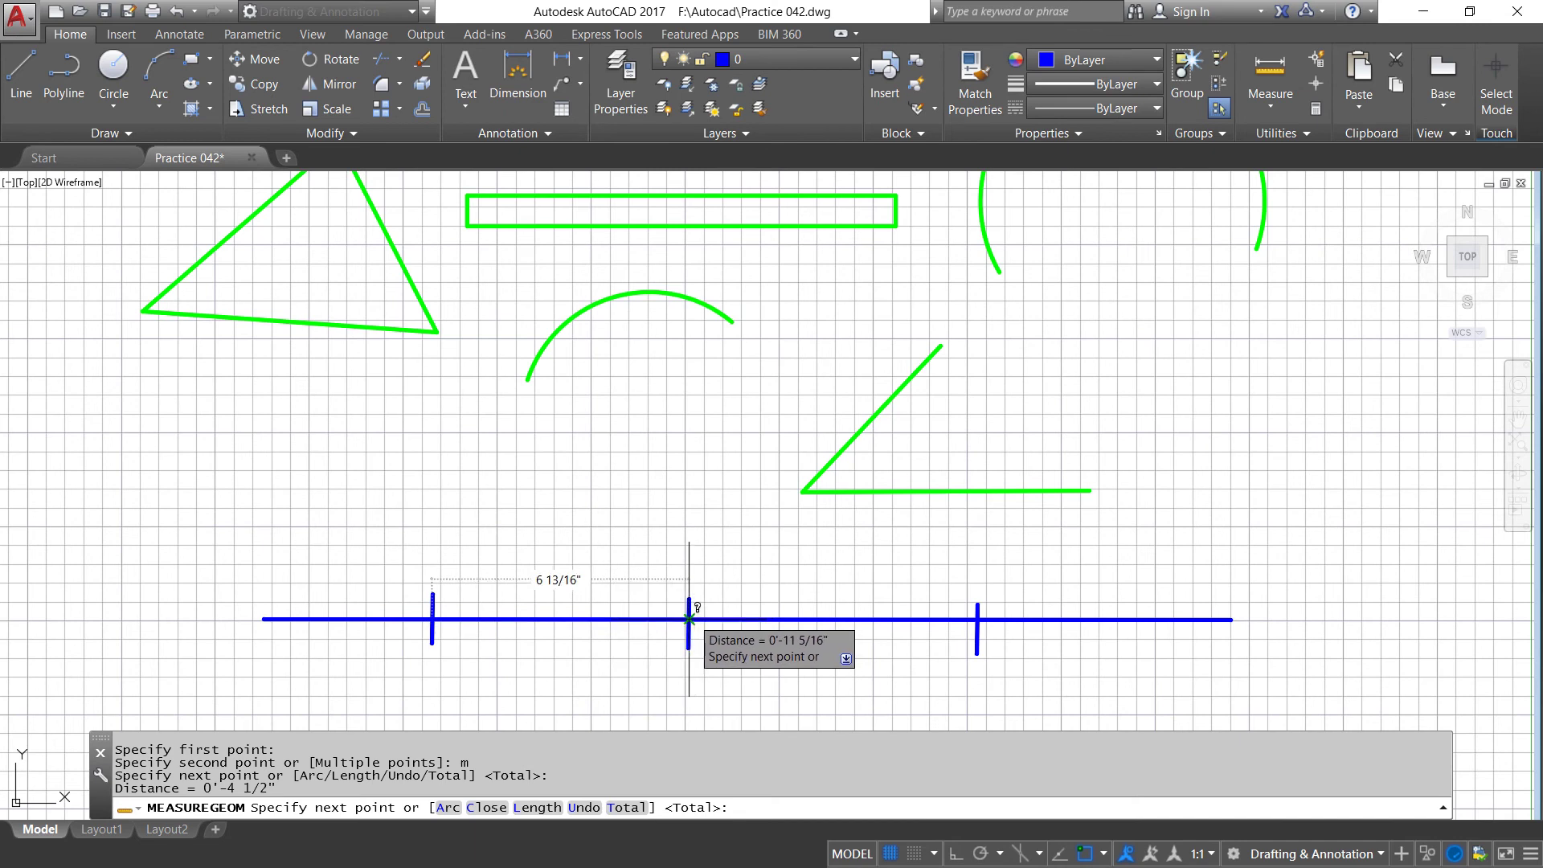
{"action": "left_click", "coordinate": [688, 619]}
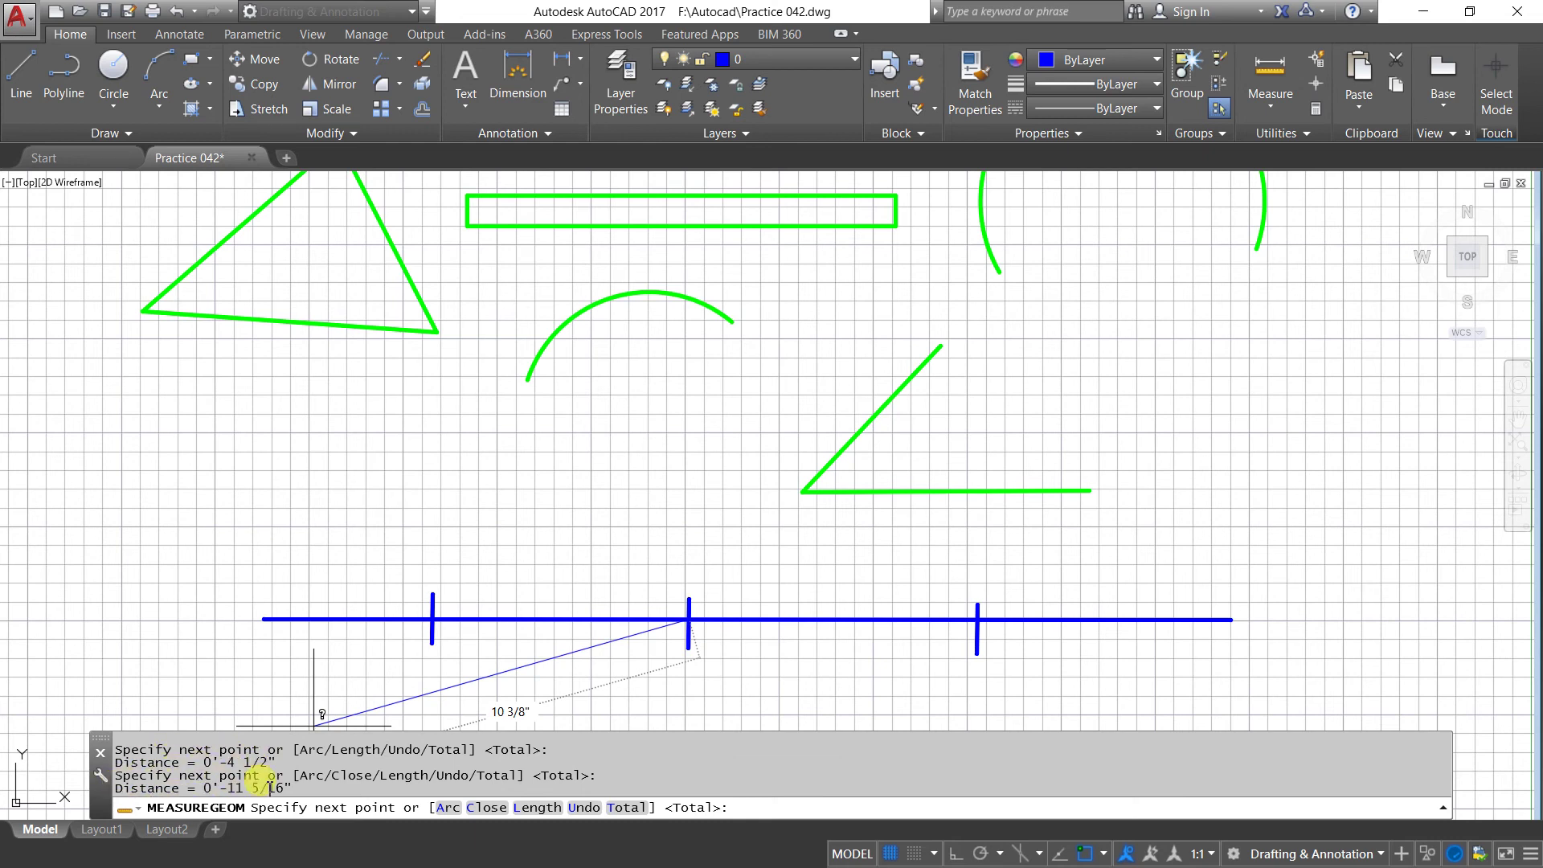
{"action": "left_click", "coordinate": [976, 619]}
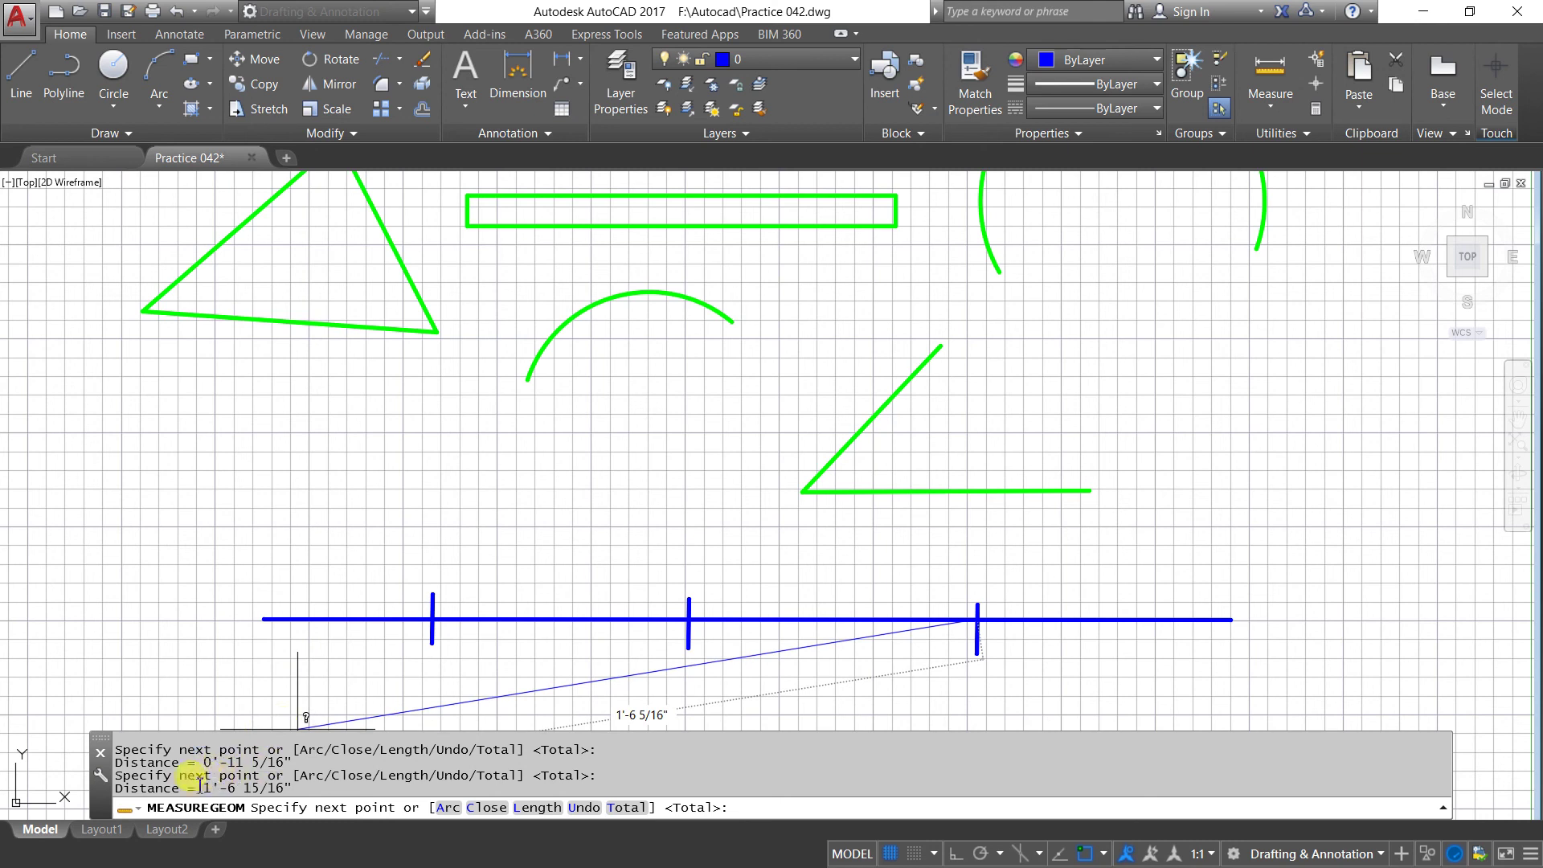
{"action": "left_click", "coordinate": [1227, 620]}
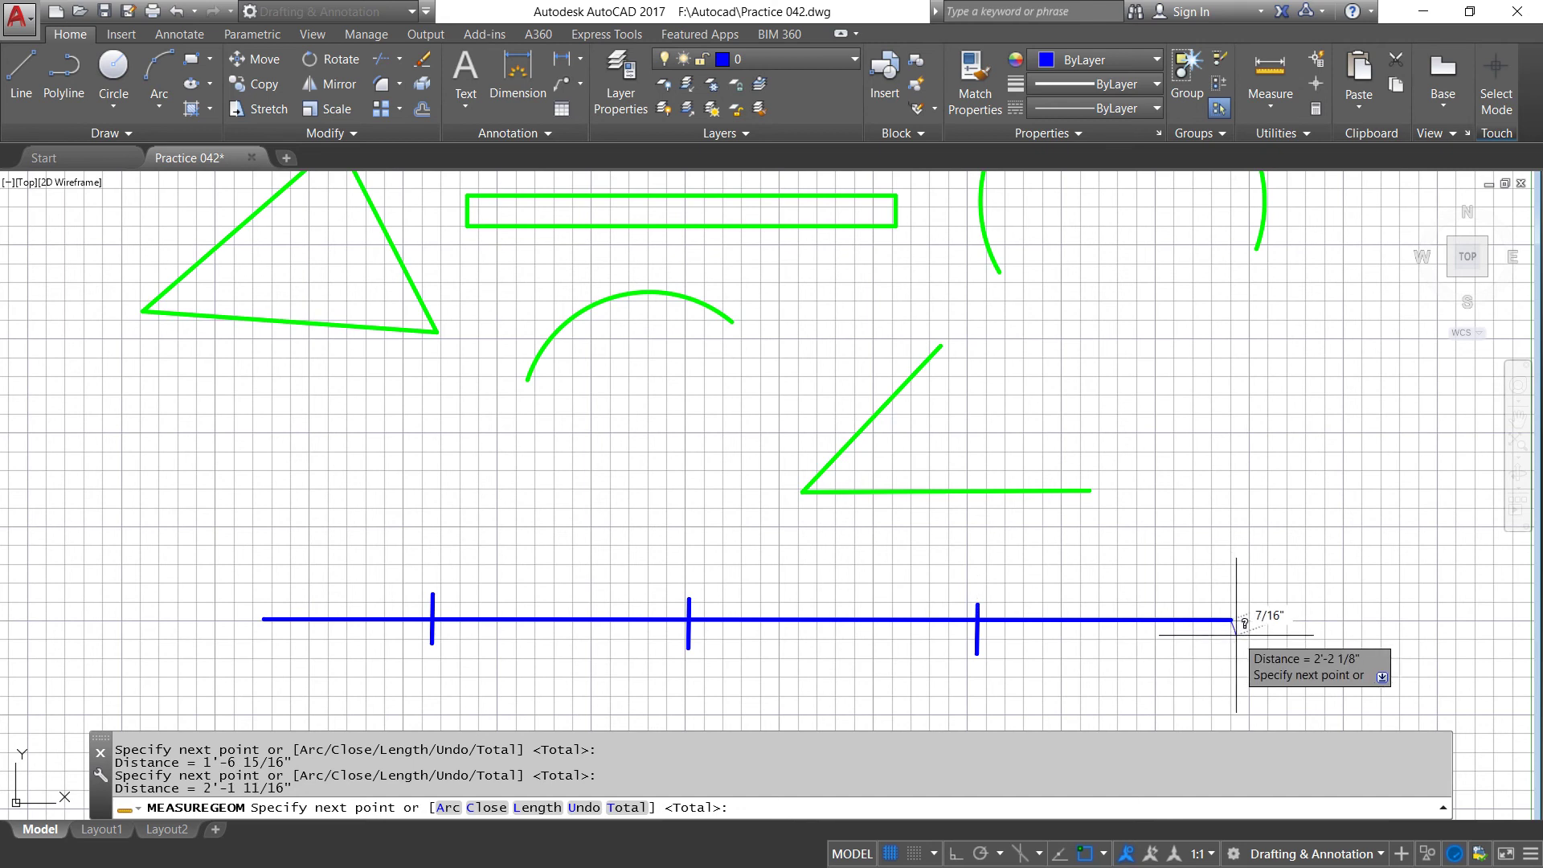
{"action": "key", "text": "Return"}
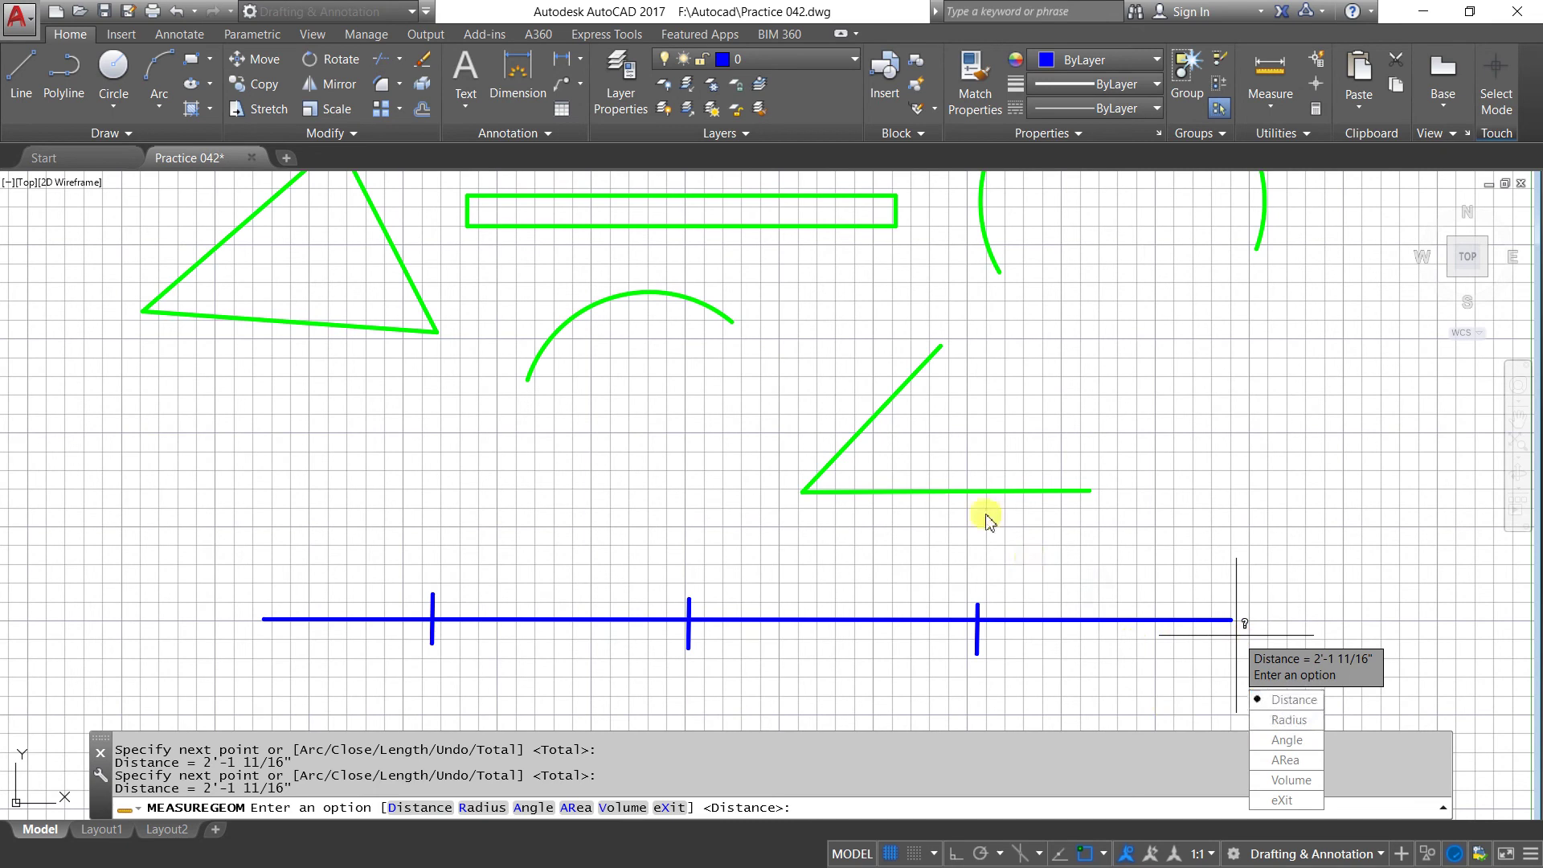
Begin another distance measurement and zoom in toward the green shapes.
{"action": "scroll", "coordinate": [975, 521], "scroll_direction": "down", "scroll_amount": 2}
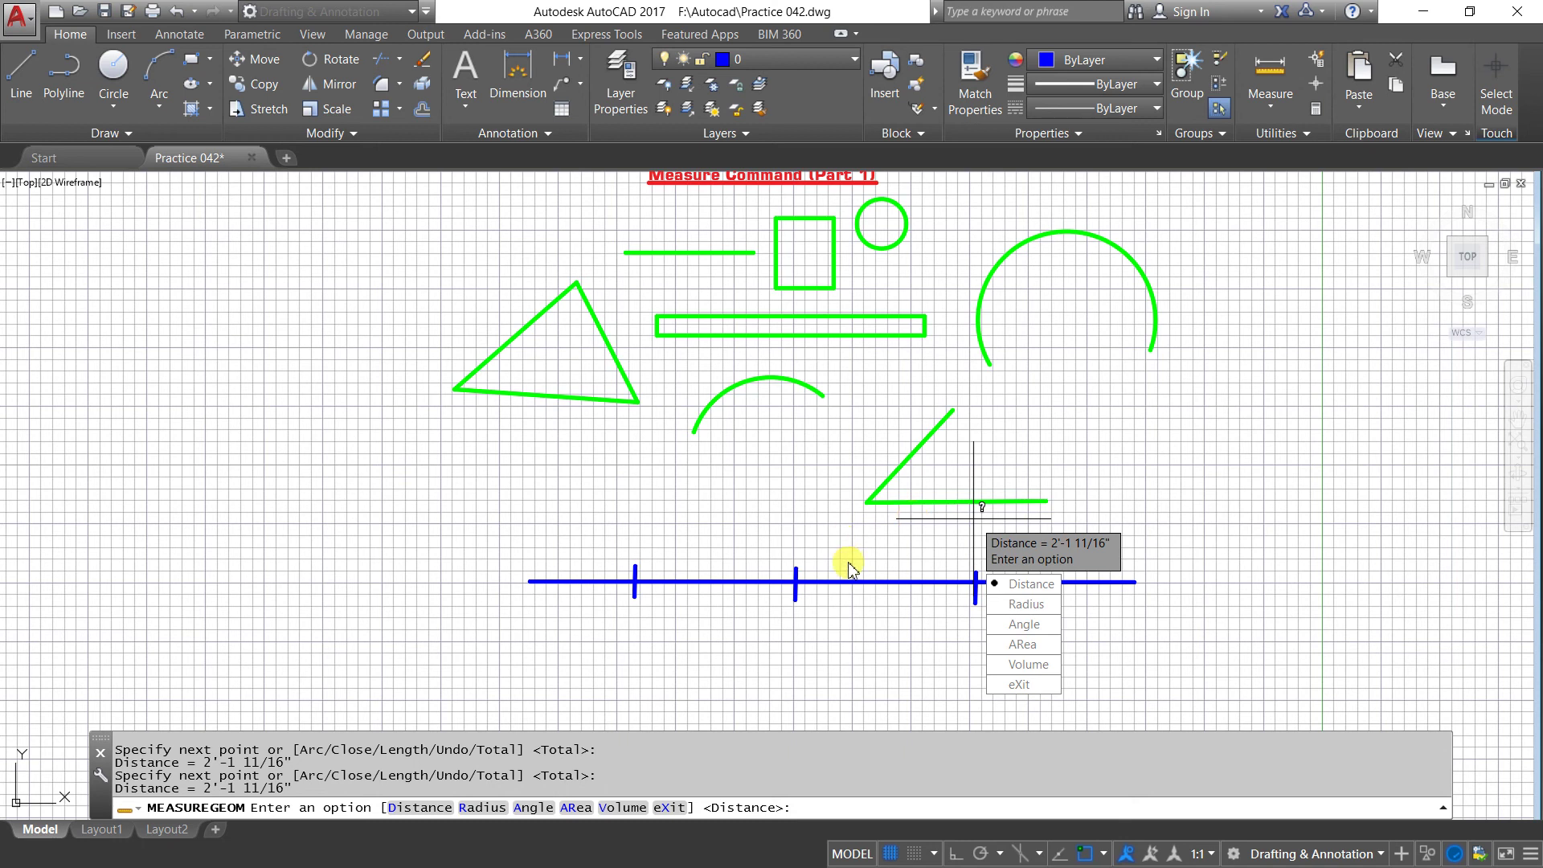
{"action": "key", "text": "Return"}
{"action": "scroll", "coordinate": [759, 324], "scroll_direction": "up", "scroll_amount": 4}
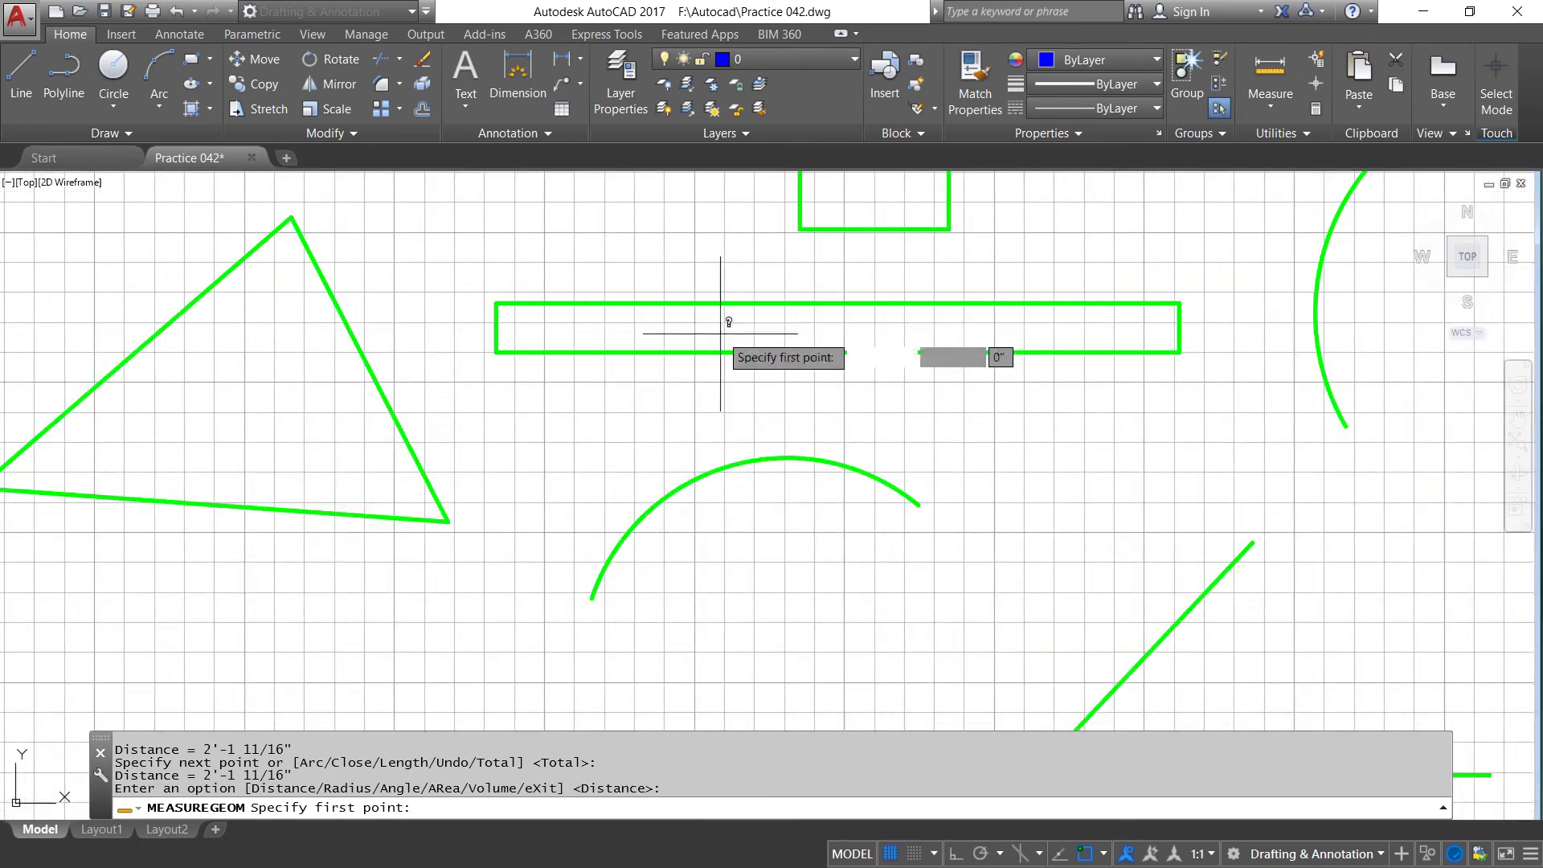
{"action": "scroll", "coordinate": [716, 442], "scroll_direction": "down", "scroll_amount": 2}
{"action": "scroll", "coordinate": [801, 201], "scroll_direction": "up", "scroll_amount": 2}
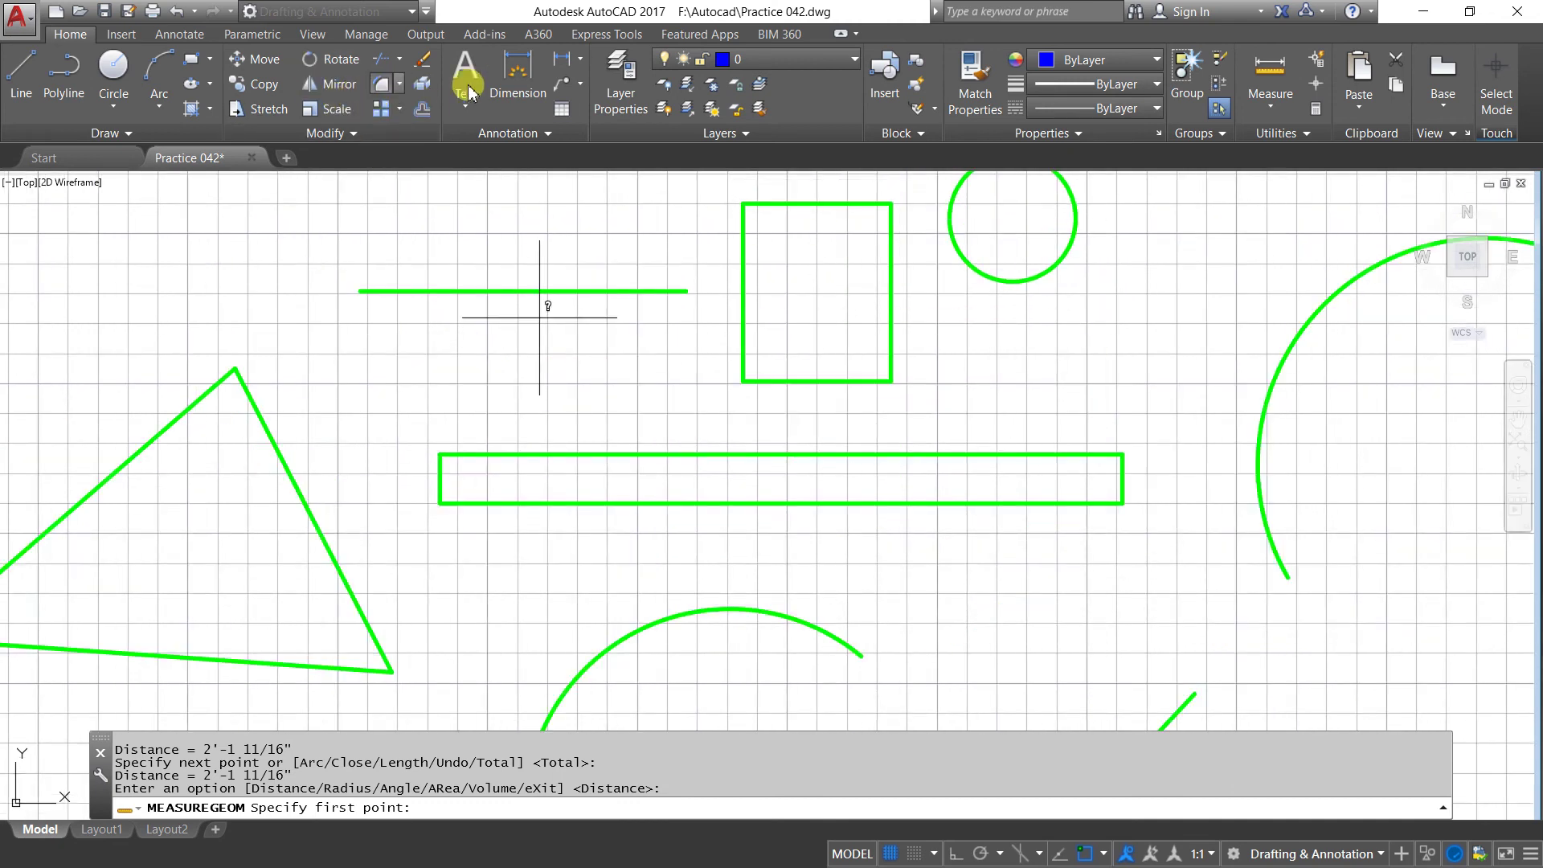
Measure the long rectangle's bottom edge from its lower-left to lower-right corner.
{"action": "left_click", "coordinate": [1276, 78]}
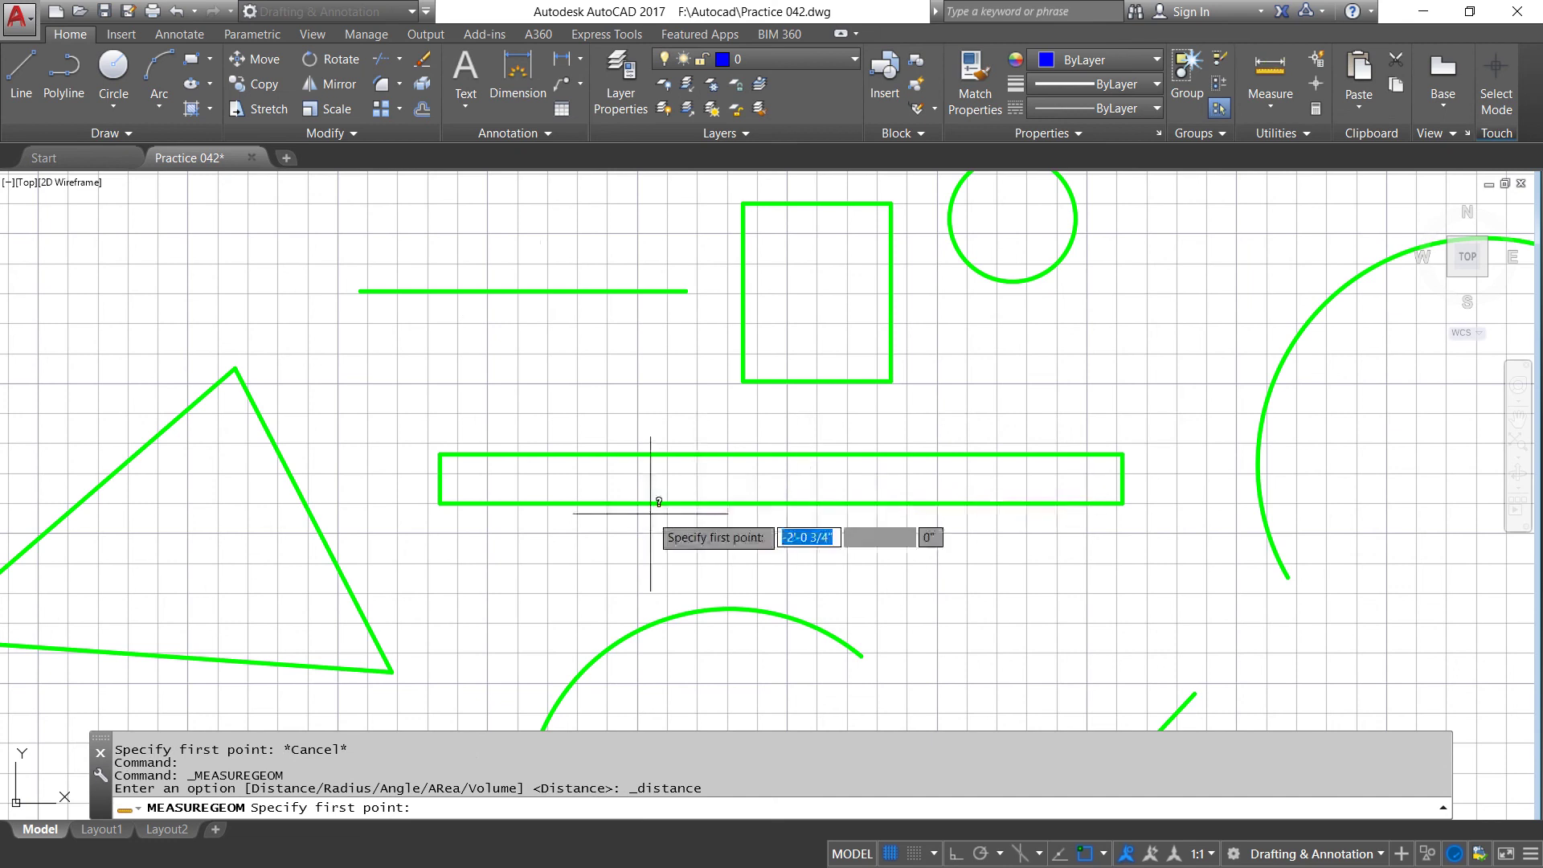
{"action": "left_click", "coordinate": [439, 503]}
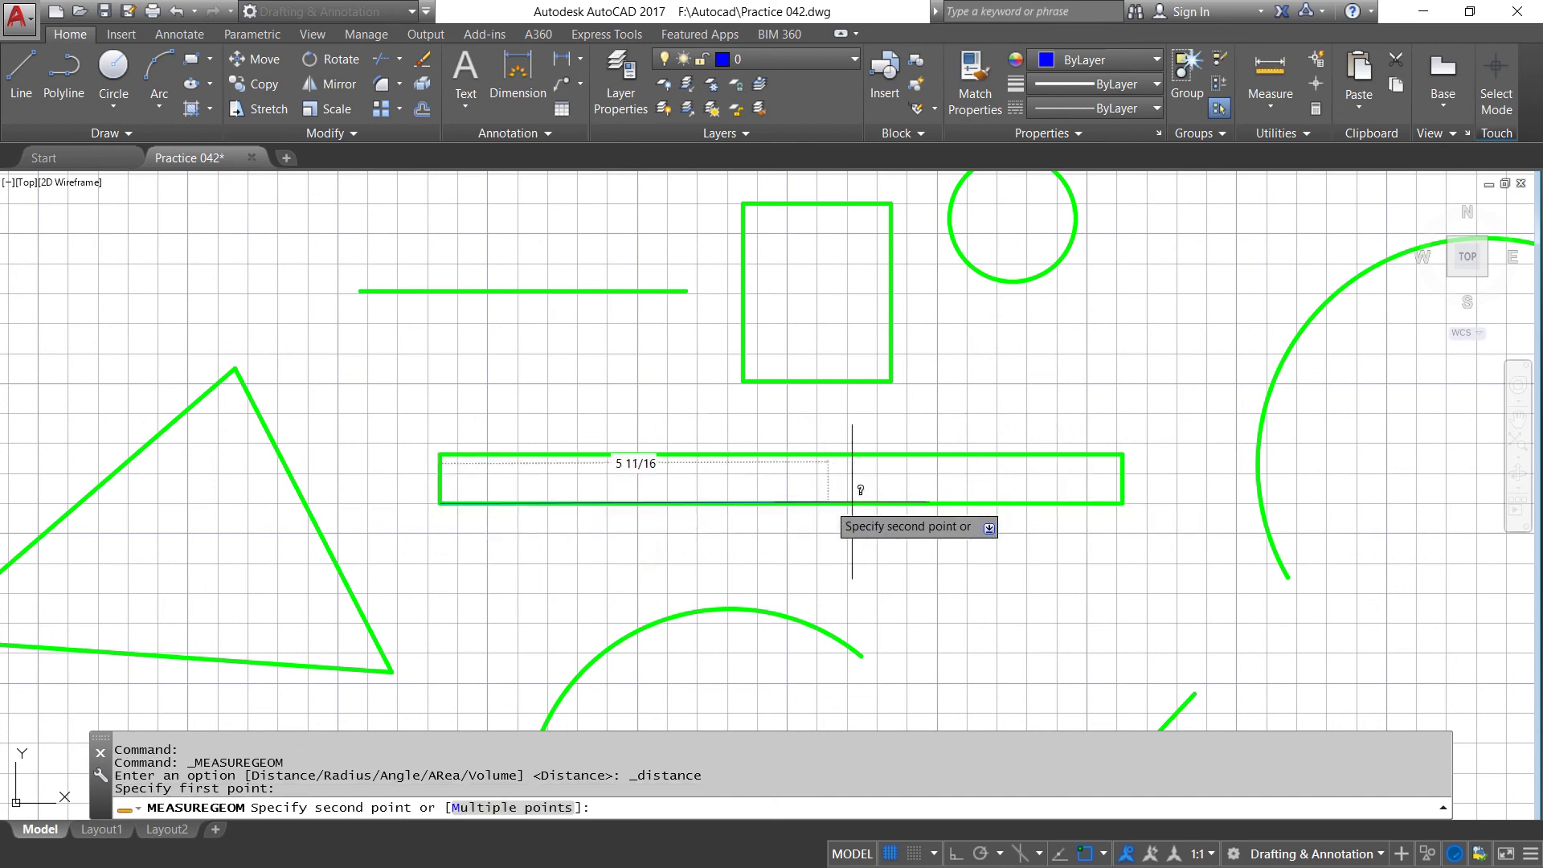
{"action": "left_click", "coordinate": [1122, 503]}
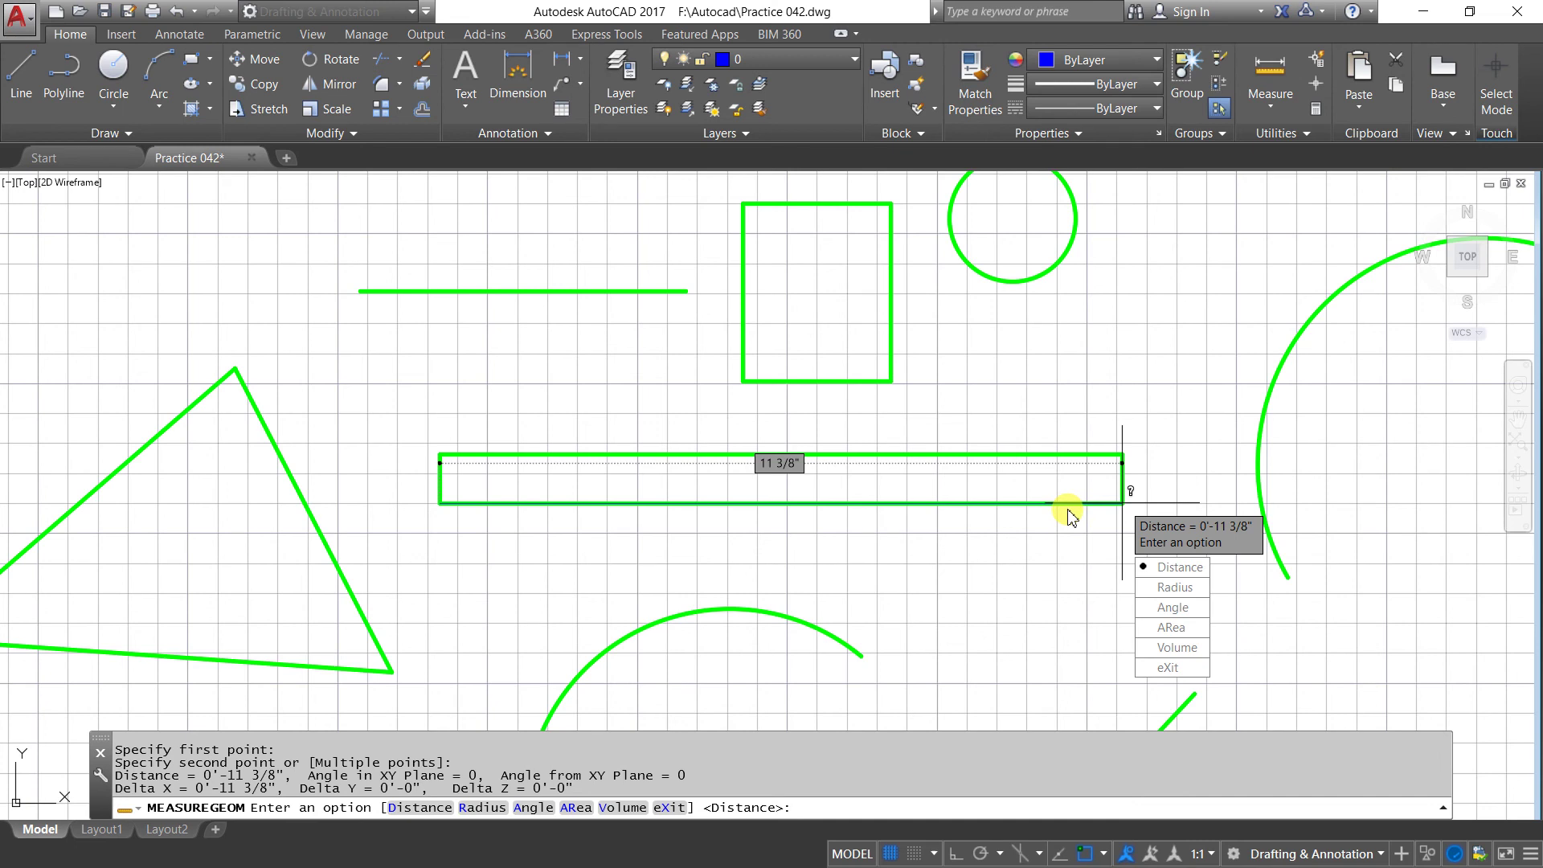
{"action": "key", "text": "Return"}
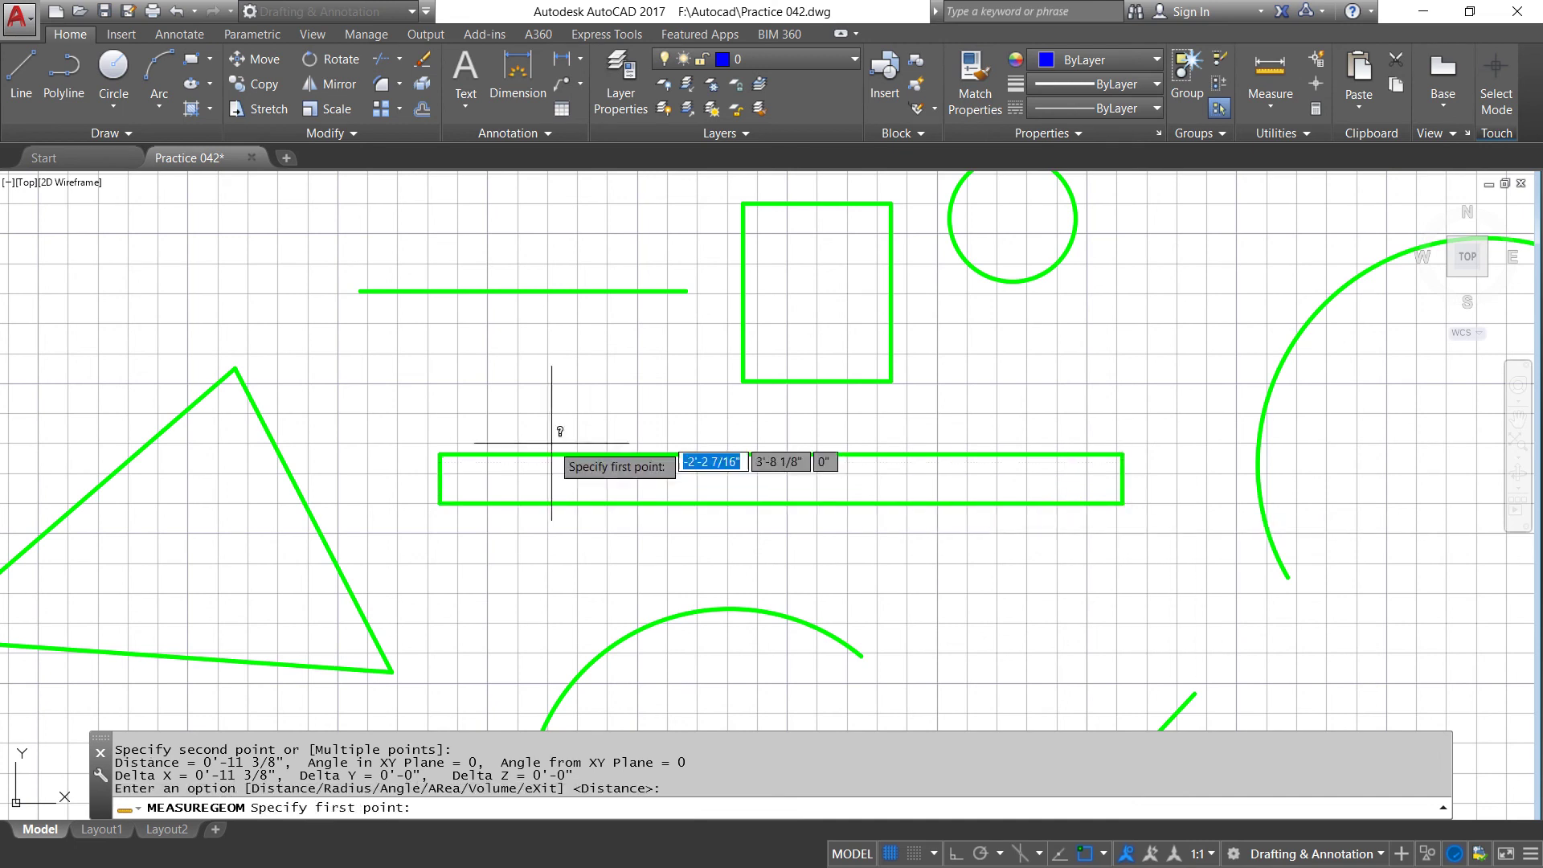
Measure multi-point around all four rectangle corners for a 2'-0 3/8" perimeter.
{"action": "left_click", "coordinate": [440, 503]}
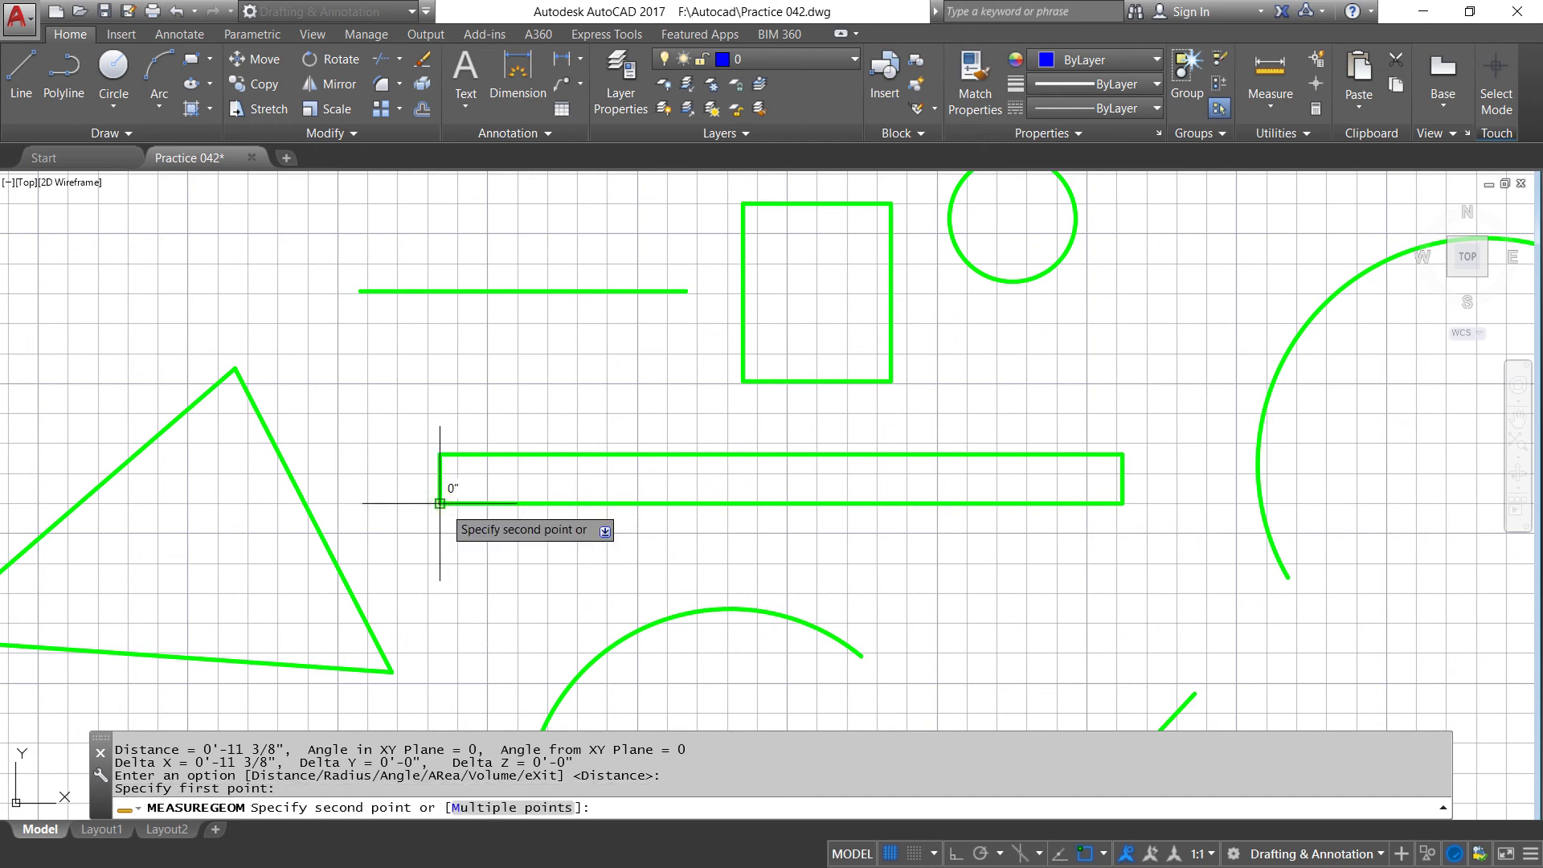
{"action": "type", "text": "m"}
{"action": "key", "text": "Return"}
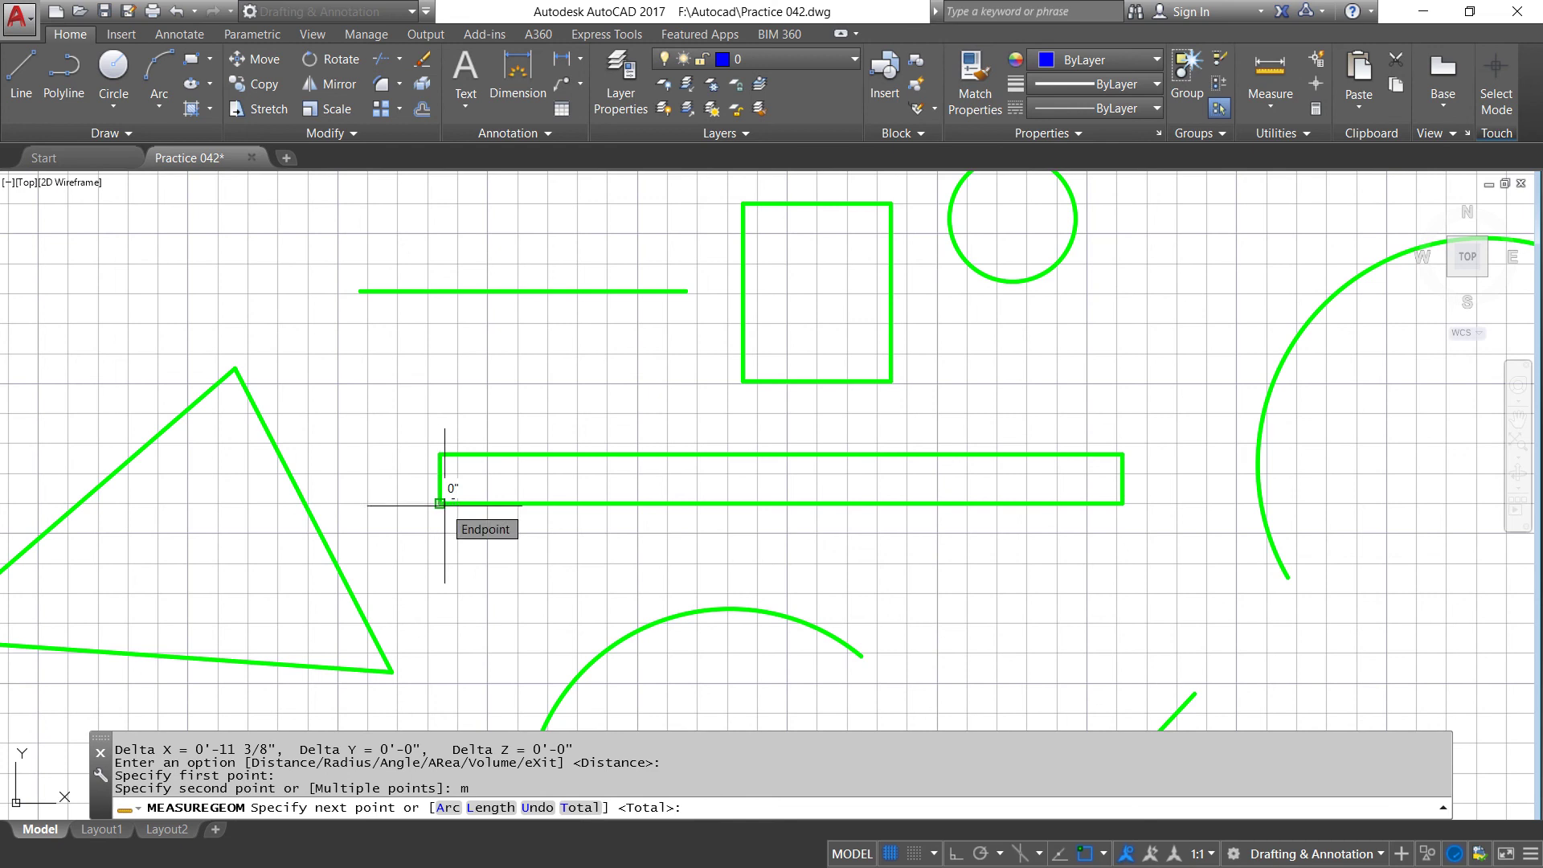
{"action": "left_click", "coordinate": [1122, 504]}
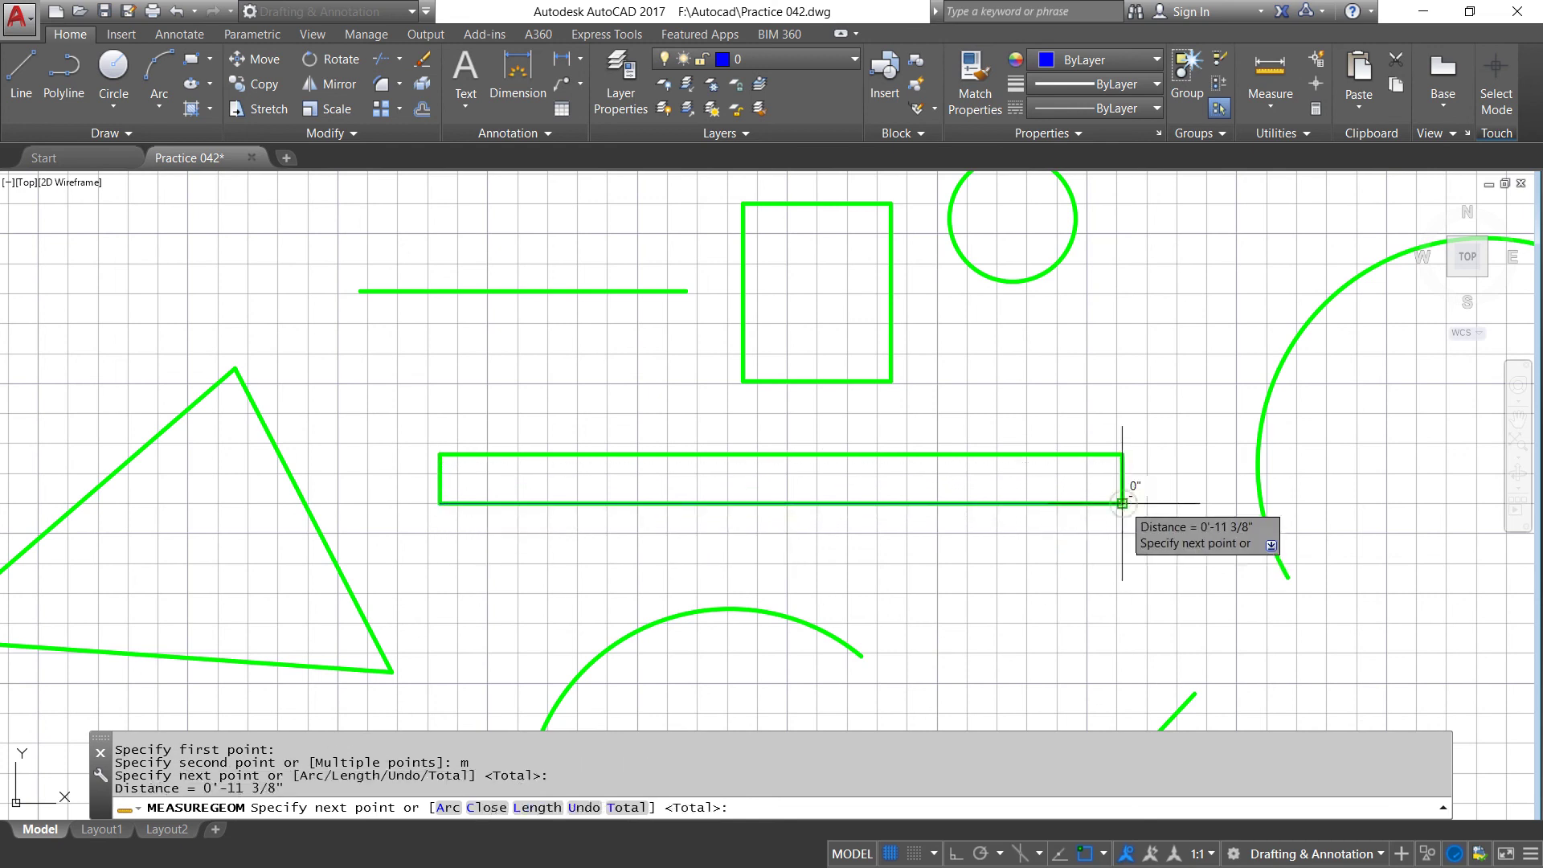
{"action": "left_click", "coordinate": [1120, 465]}
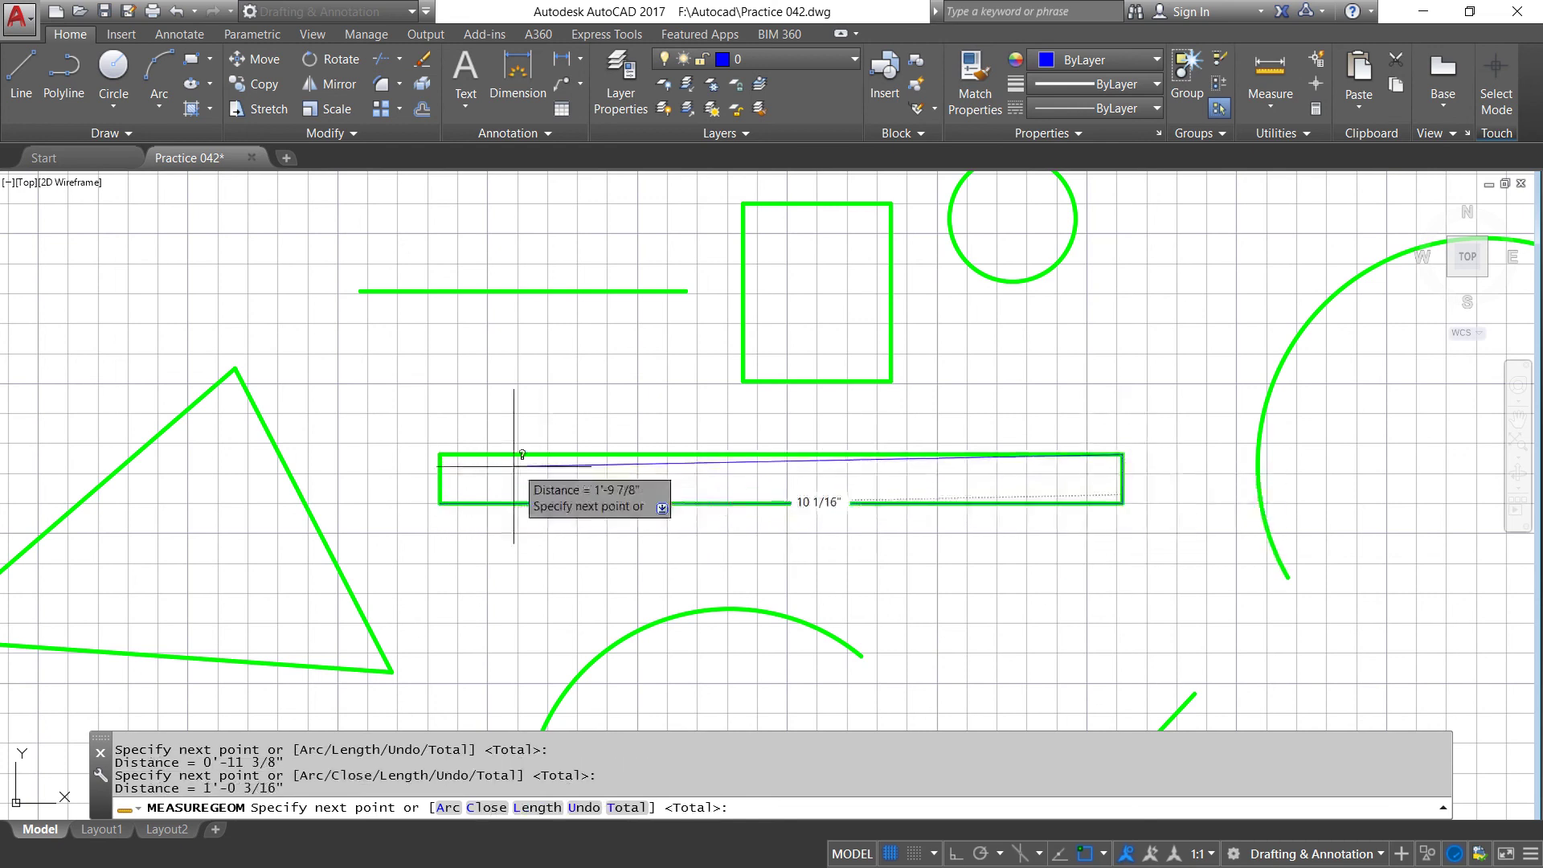
{"action": "left_click", "coordinate": [444, 455]}
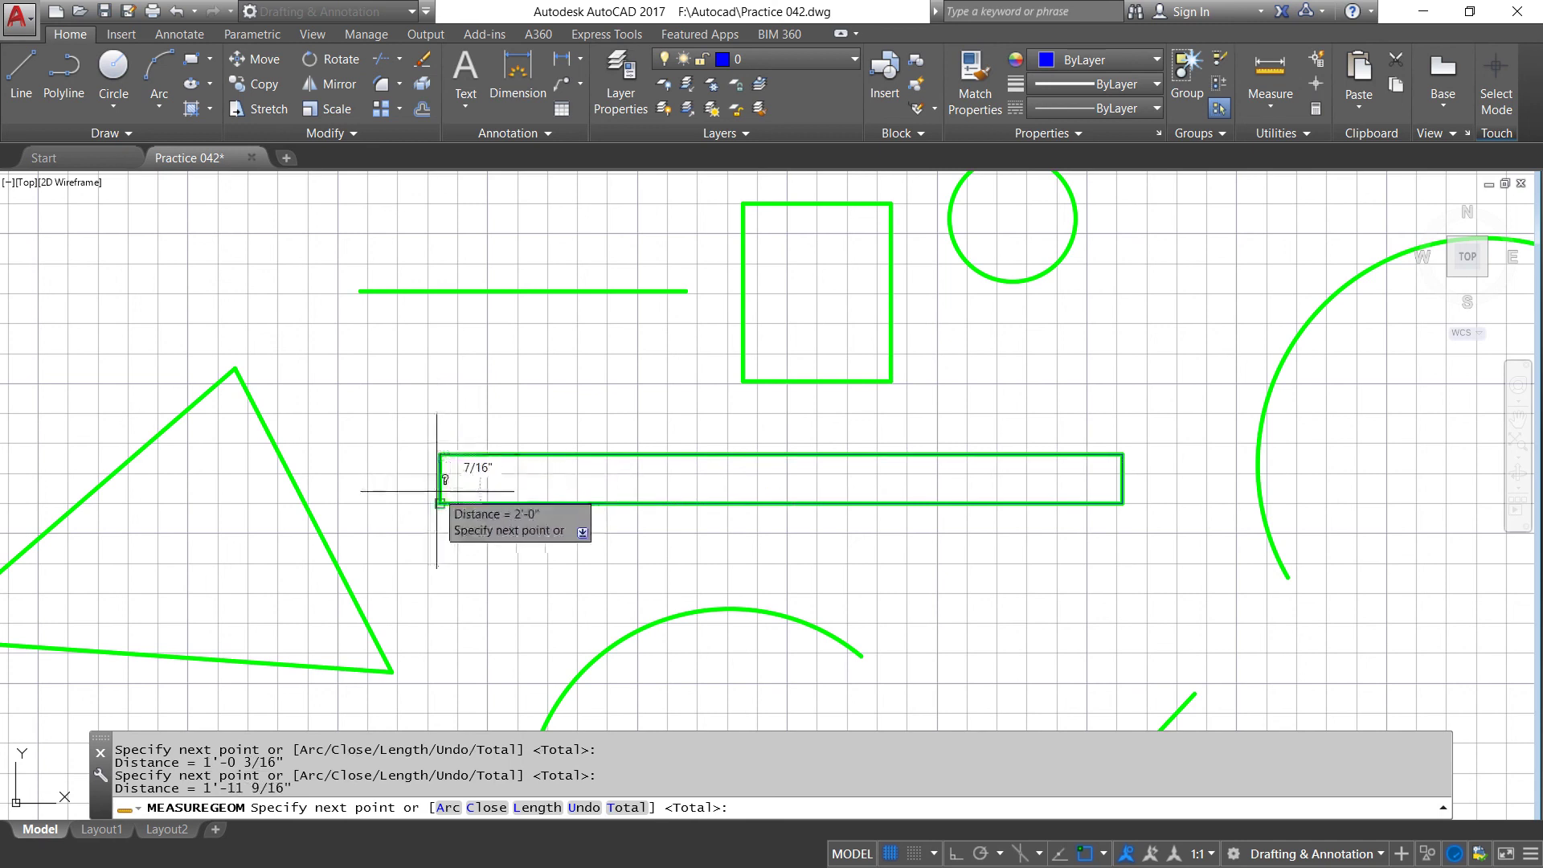
{"action": "left_click", "coordinate": [438, 496]}
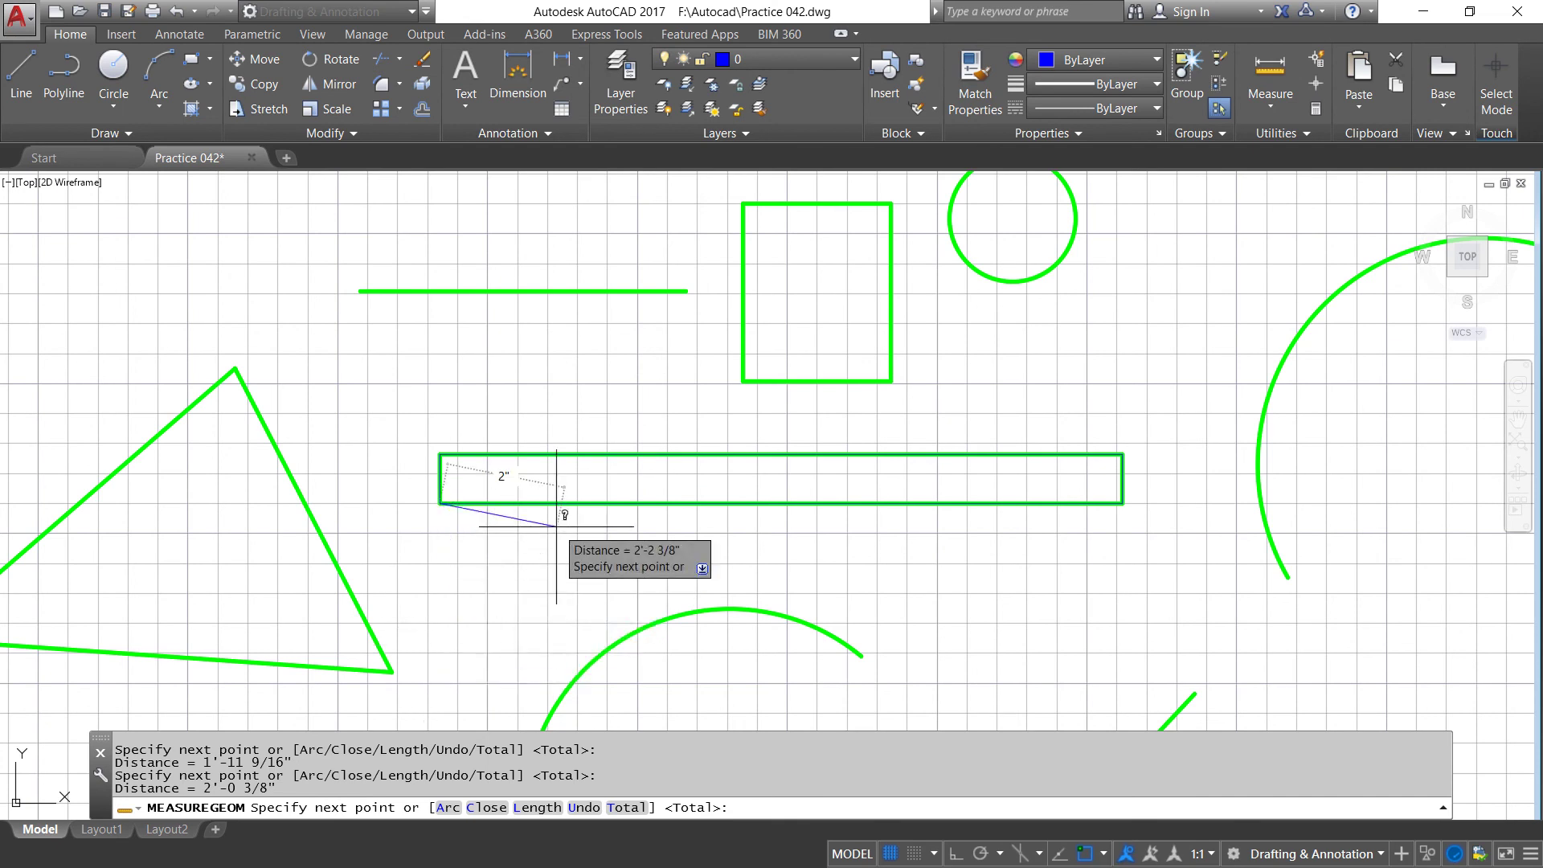
{"action": "scroll", "coordinate": [556, 526], "scroll_direction": "down", "scroll_amount": 2}
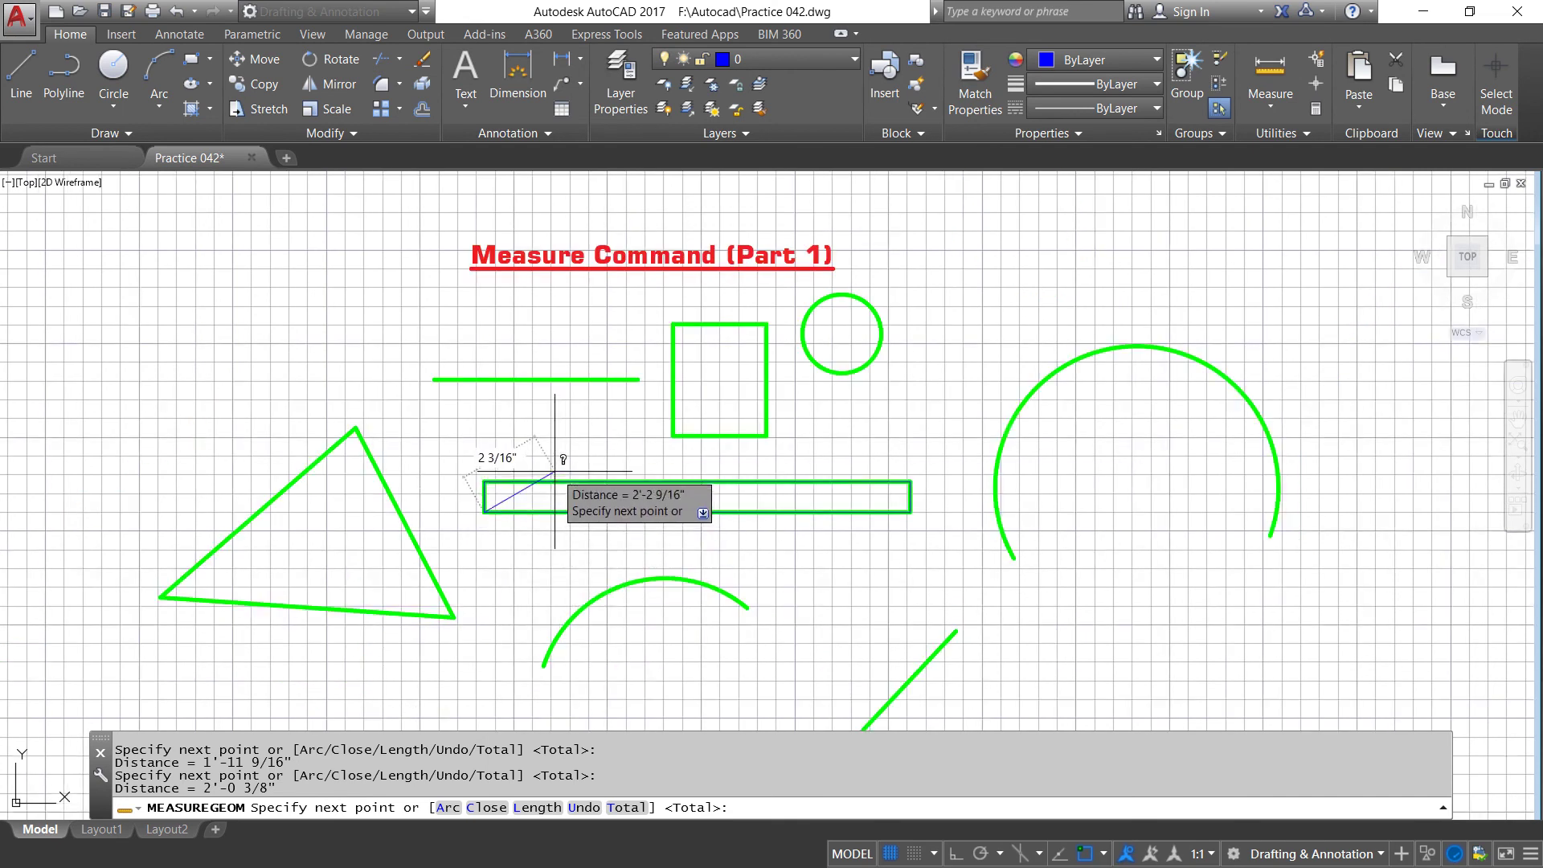
{"action": "scroll", "coordinate": [554, 502], "scroll_direction": "down", "scroll_amount": 2}
{"action": "scroll", "coordinate": [500, 533], "scroll_direction": "up", "scroll_amount": 2}
{"action": "right_click", "coordinate": [502, 499]}
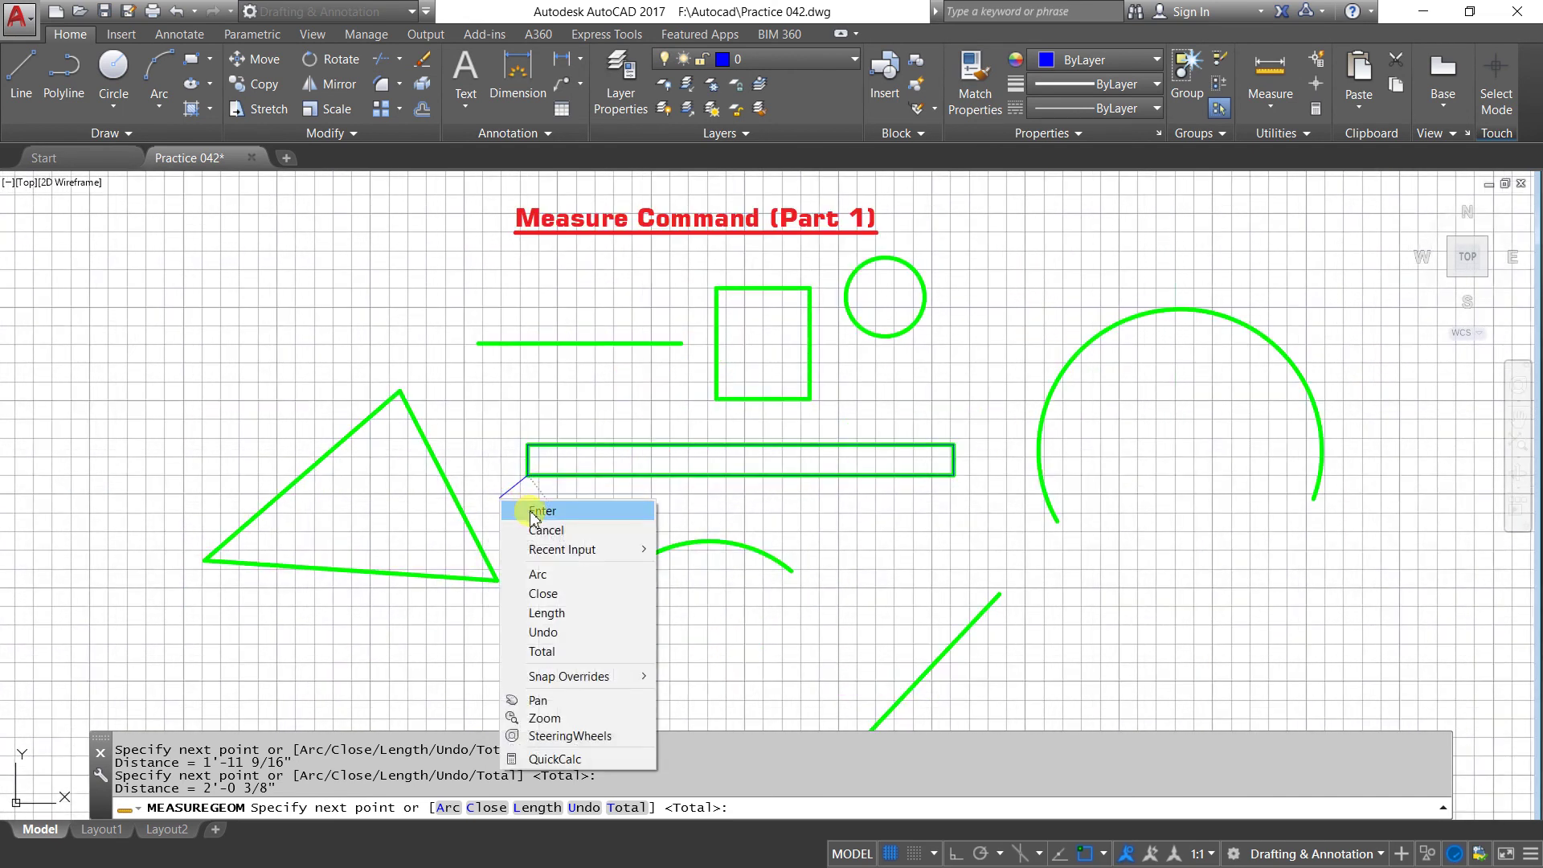
{"action": "left_click", "coordinate": [537, 509]}
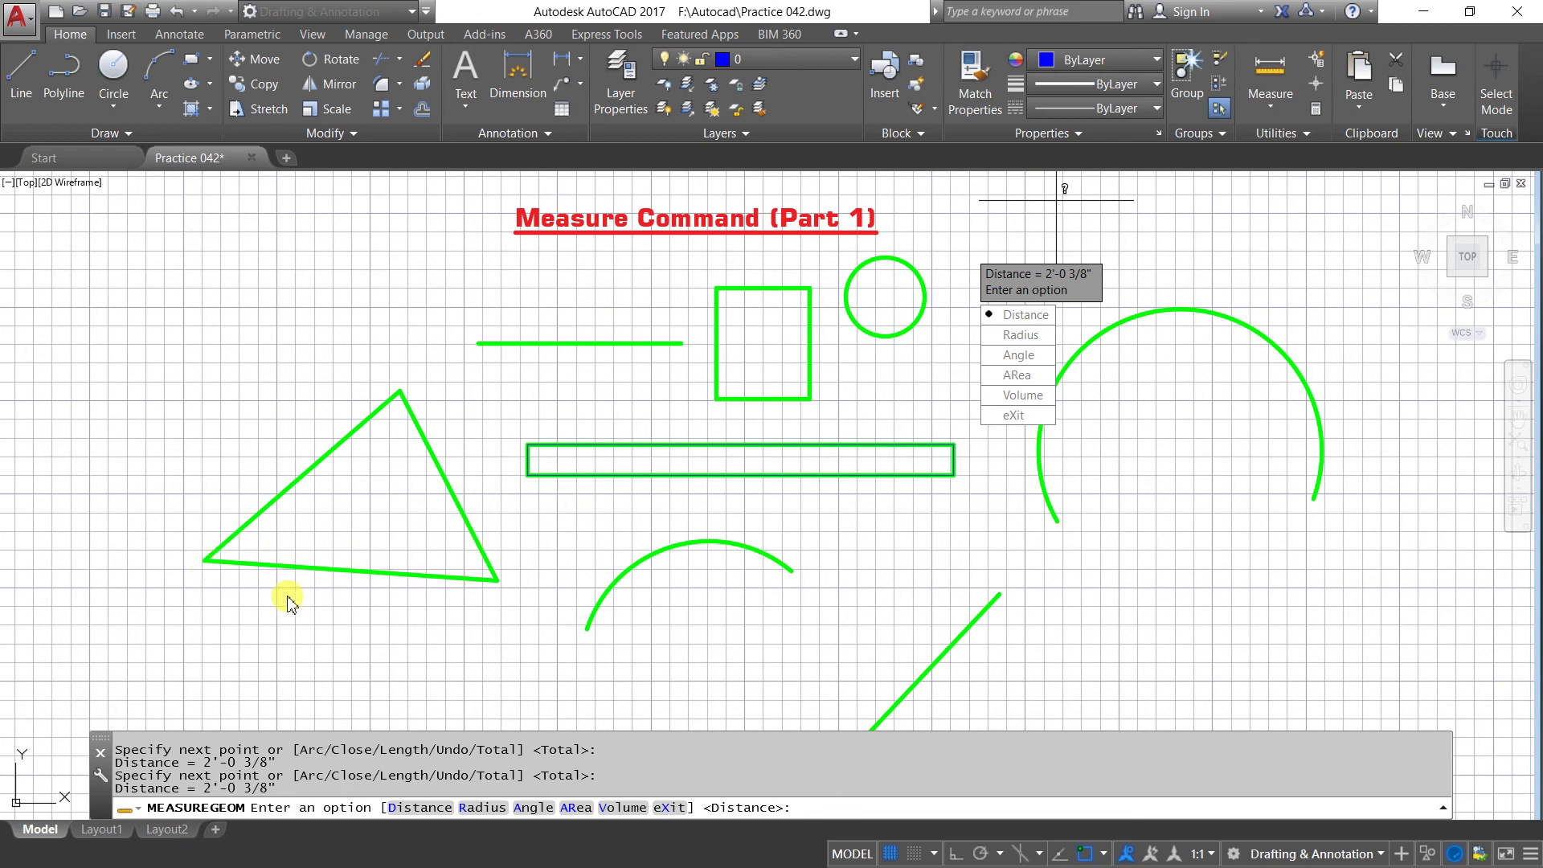
Measure the triangle's bottom edge as 0'-7 13/16".
{"action": "key", "text": "Return"}
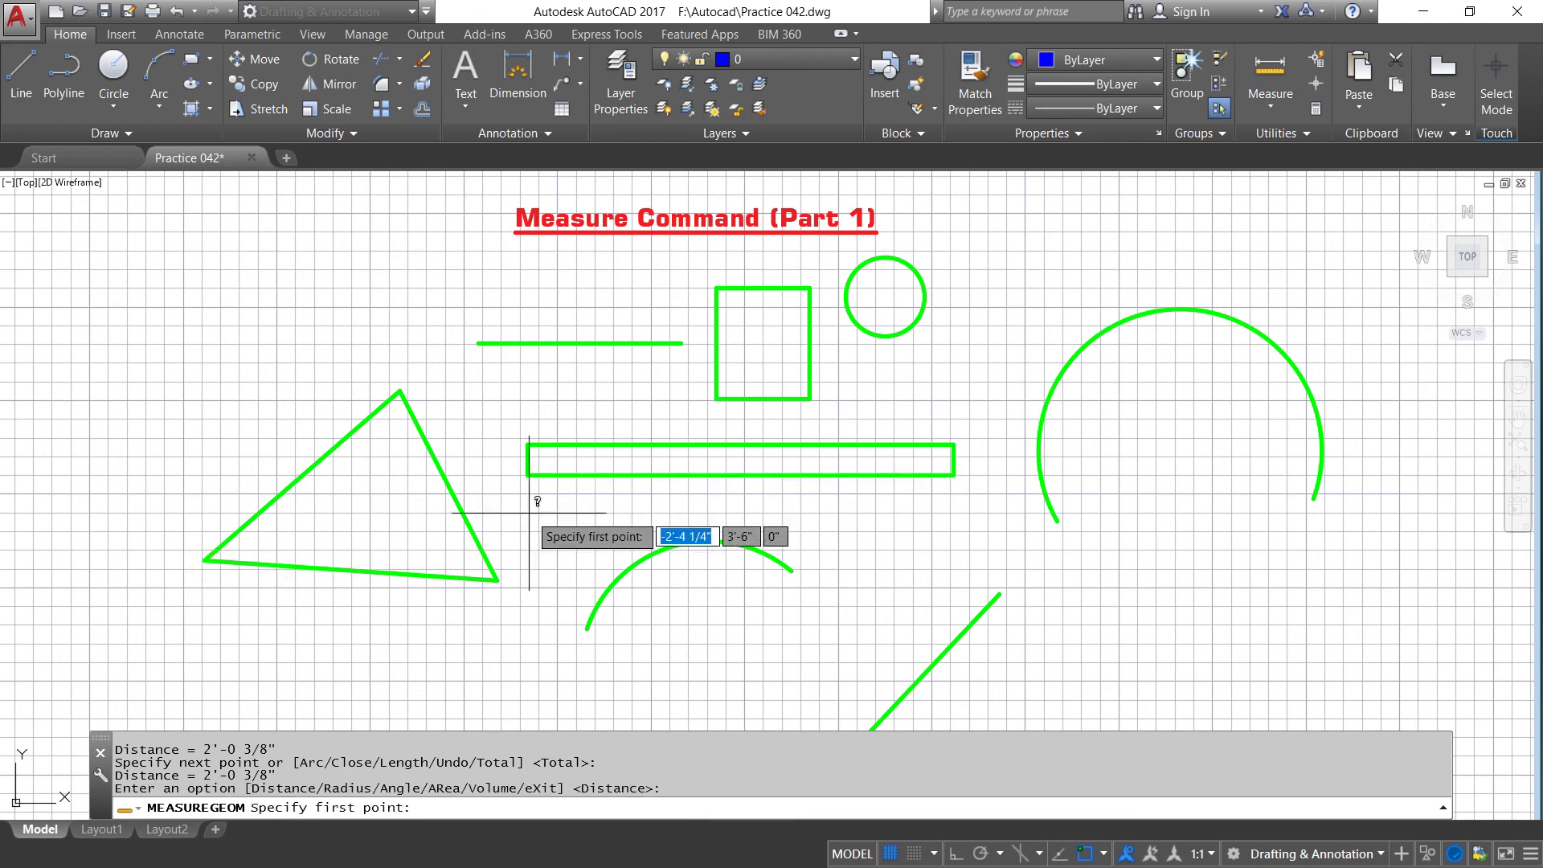
{"action": "left_click", "coordinate": [206, 559]}
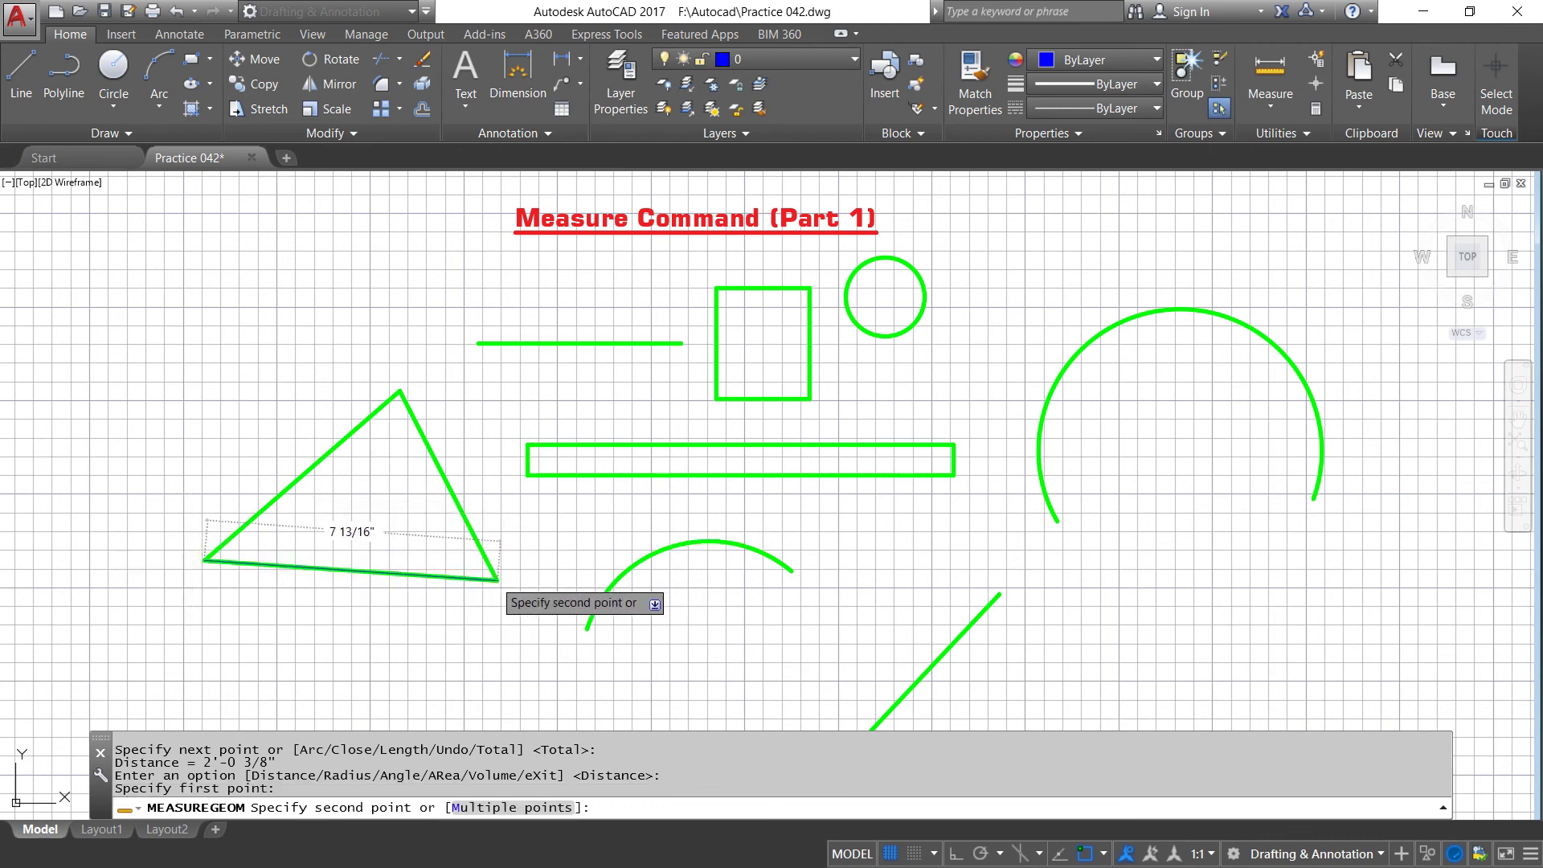
{"action": "left_click", "coordinate": [496, 578]}
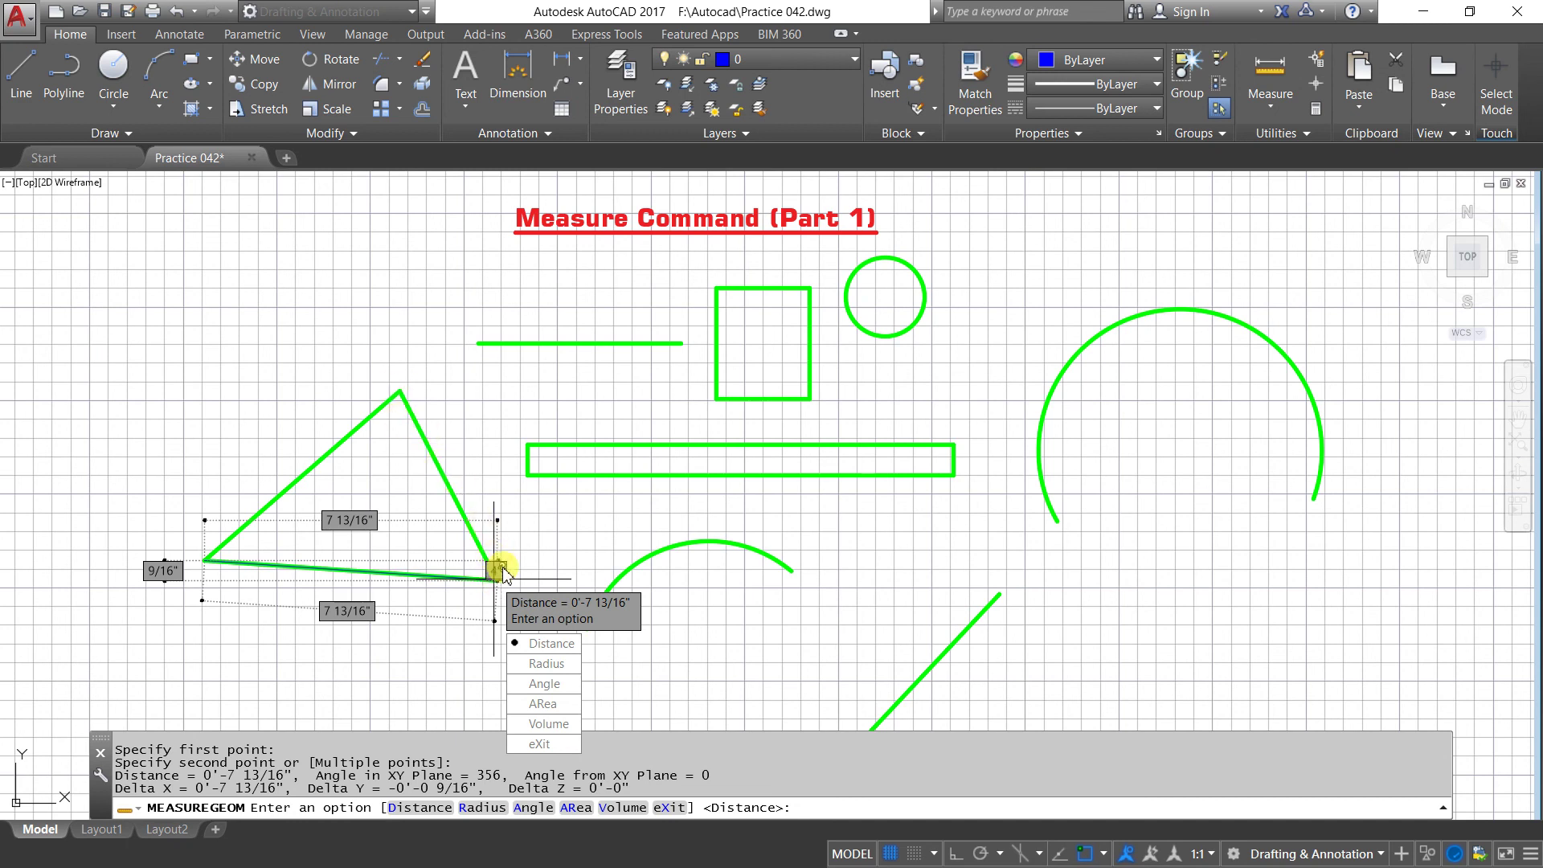
Measure multi-point around all three triangle vertices for a 1'-8 7/16" perimeter.
{"action": "right_click", "coordinate": [500, 569]}
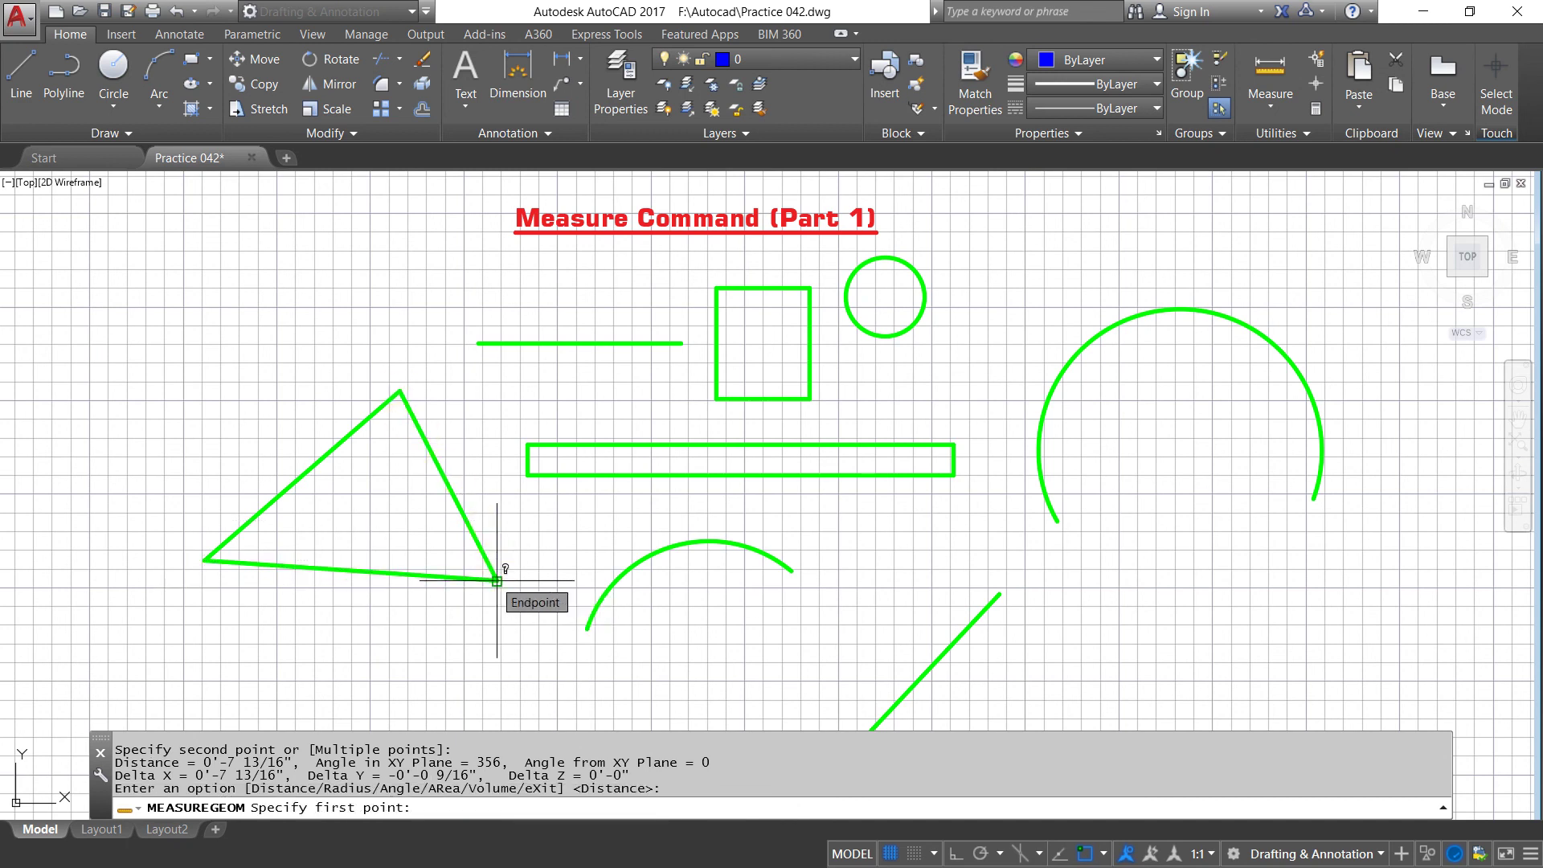
{"action": "left_click", "coordinate": [205, 560]}
{"action": "type", "text": "m"}
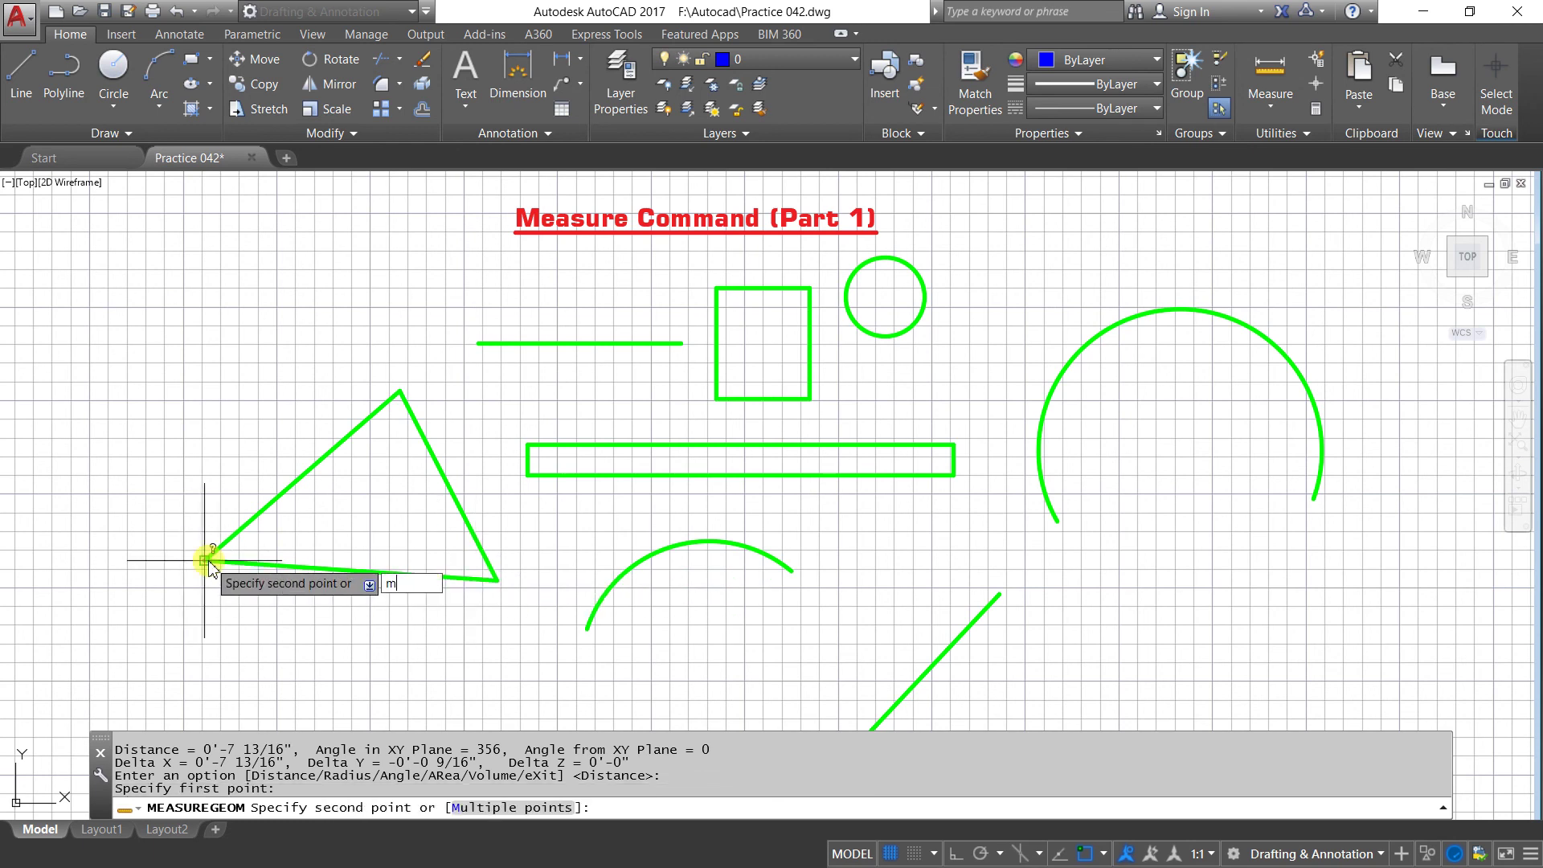
{"action": "key", "text": "Return"}
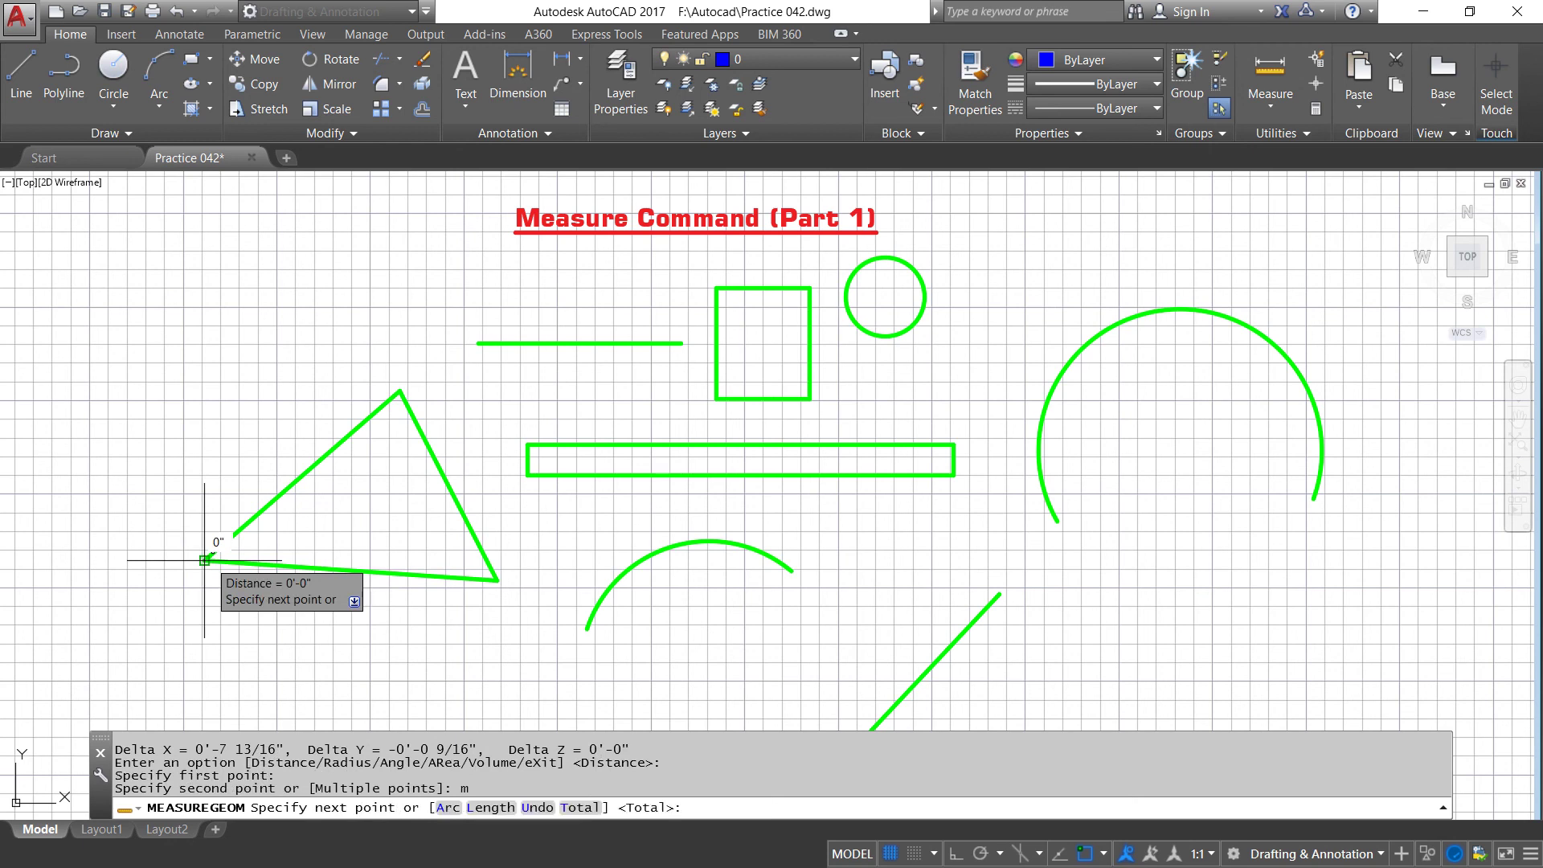
{"action": "left_click", "coordinate": [498, 580]}
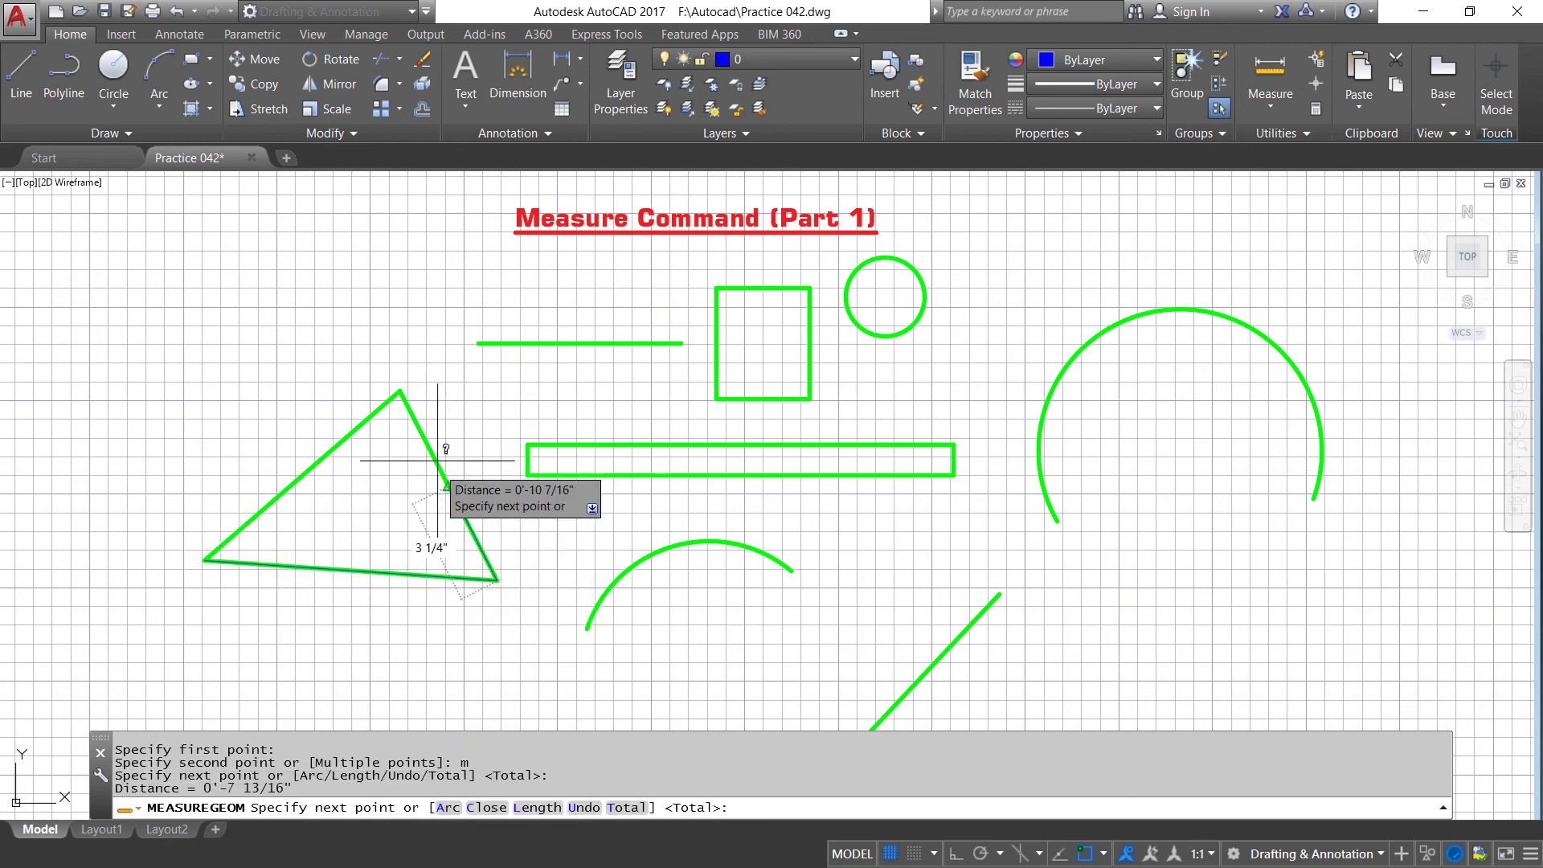
{"action": "left_click", "coordinate": [399, 391]}
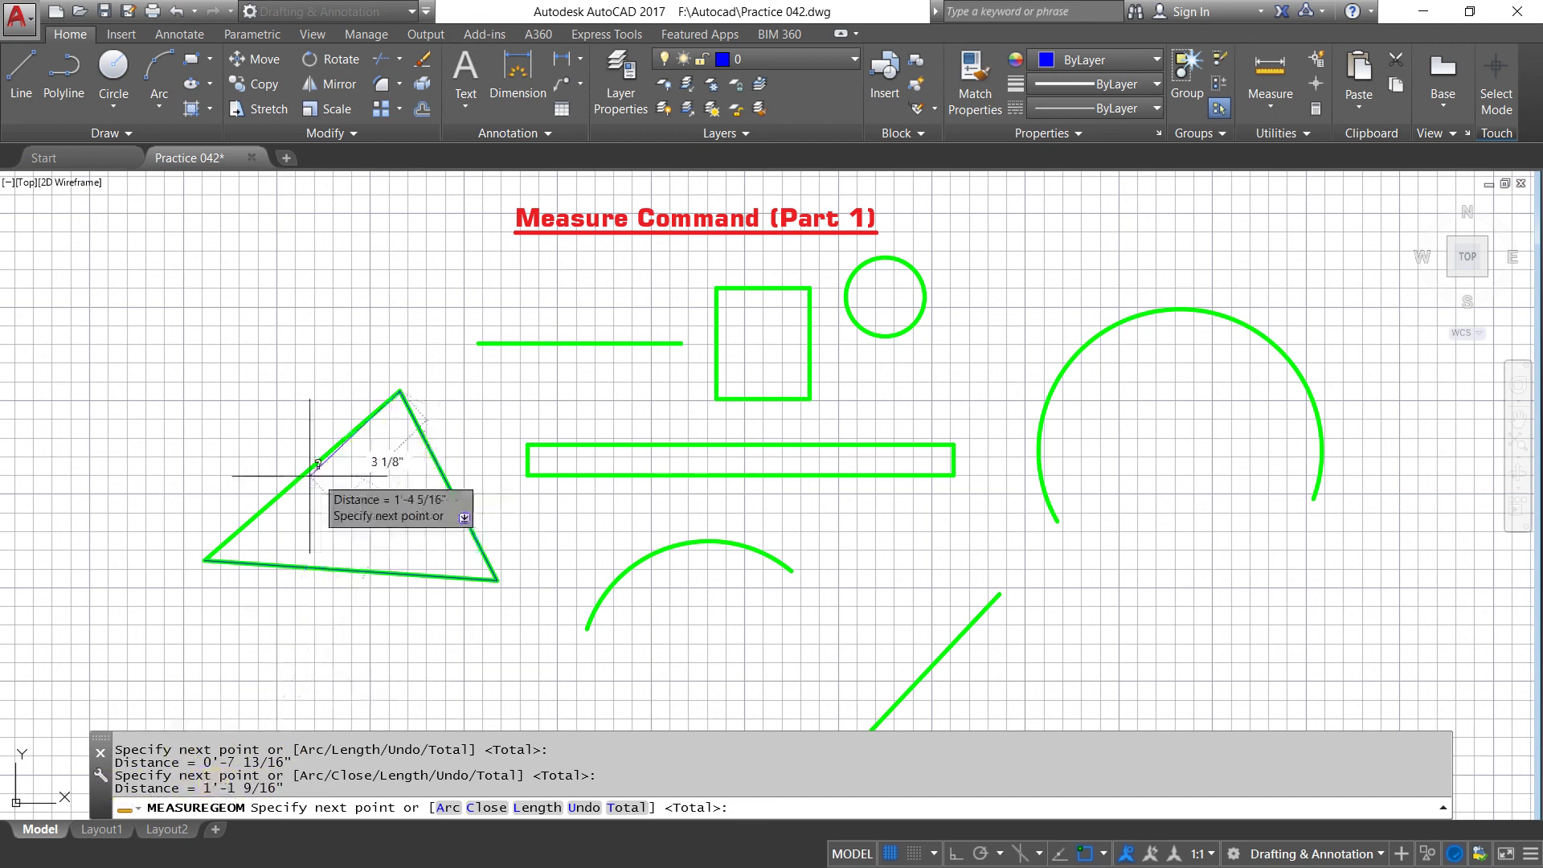
{"action": "left_click", "coordinate": [205, 560]}
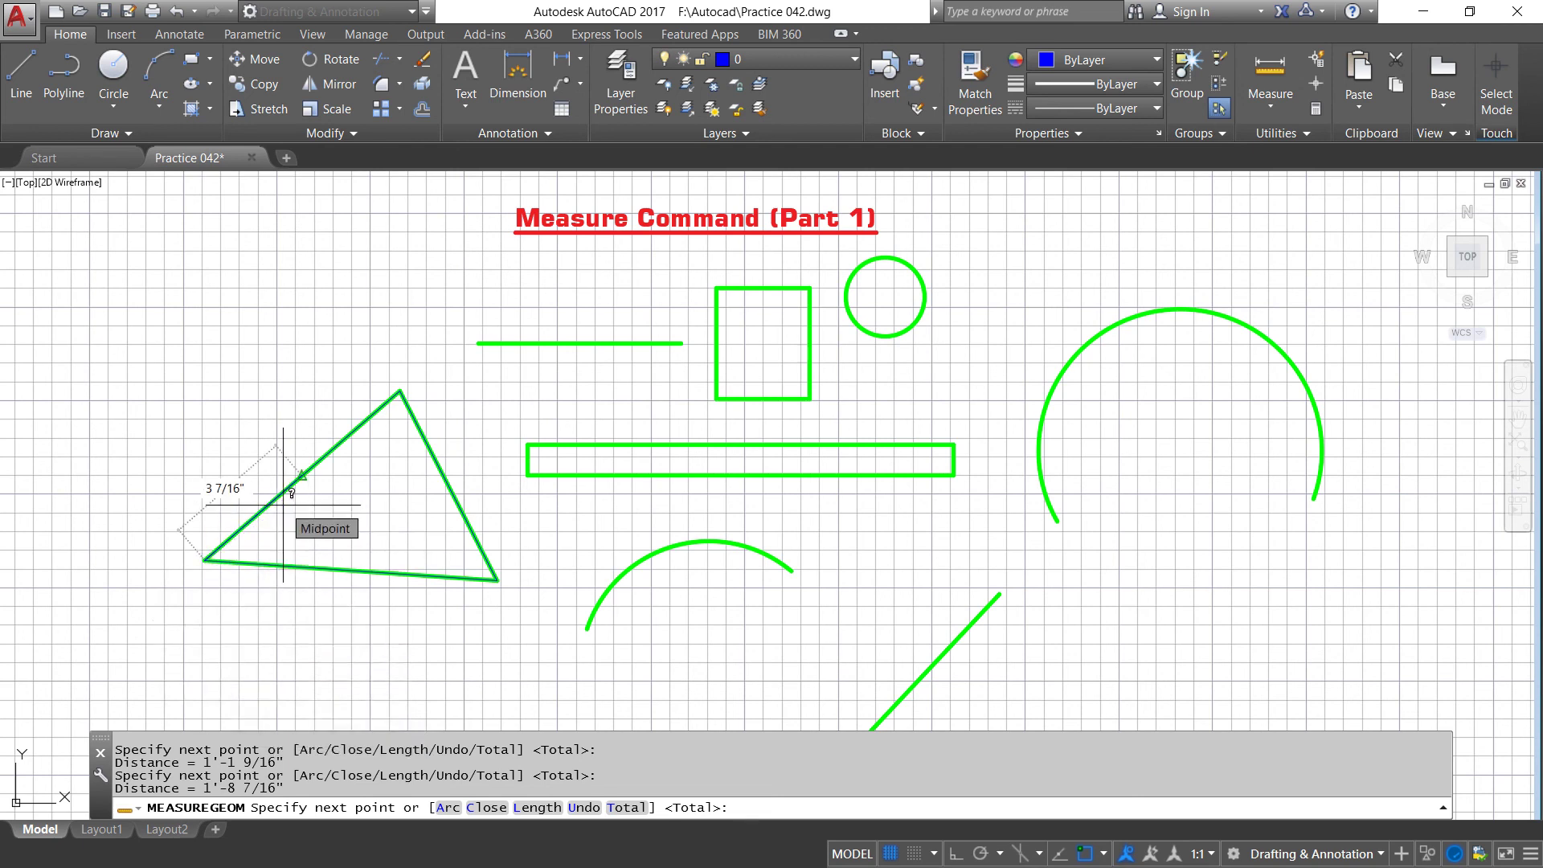
{"action": "key", "text": "Return"}
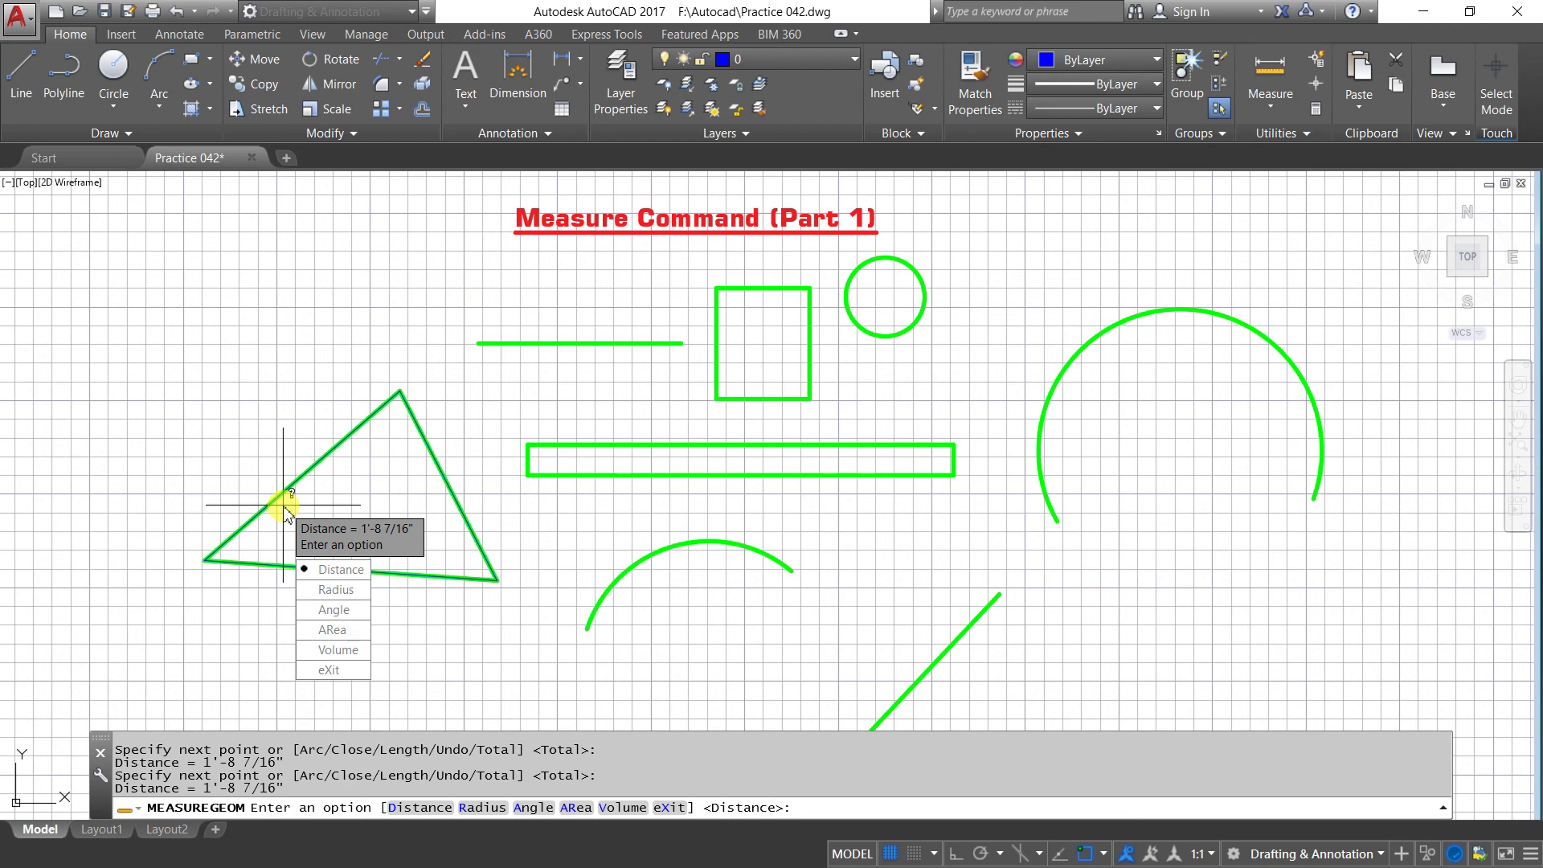
Choose eXit to end MEASUREGEOM, then zoom out to show the whole drawing.
{"action": "scroll", "coordinate": [592, 352], "scroll_direction": "down", "scroll_amount": 2}
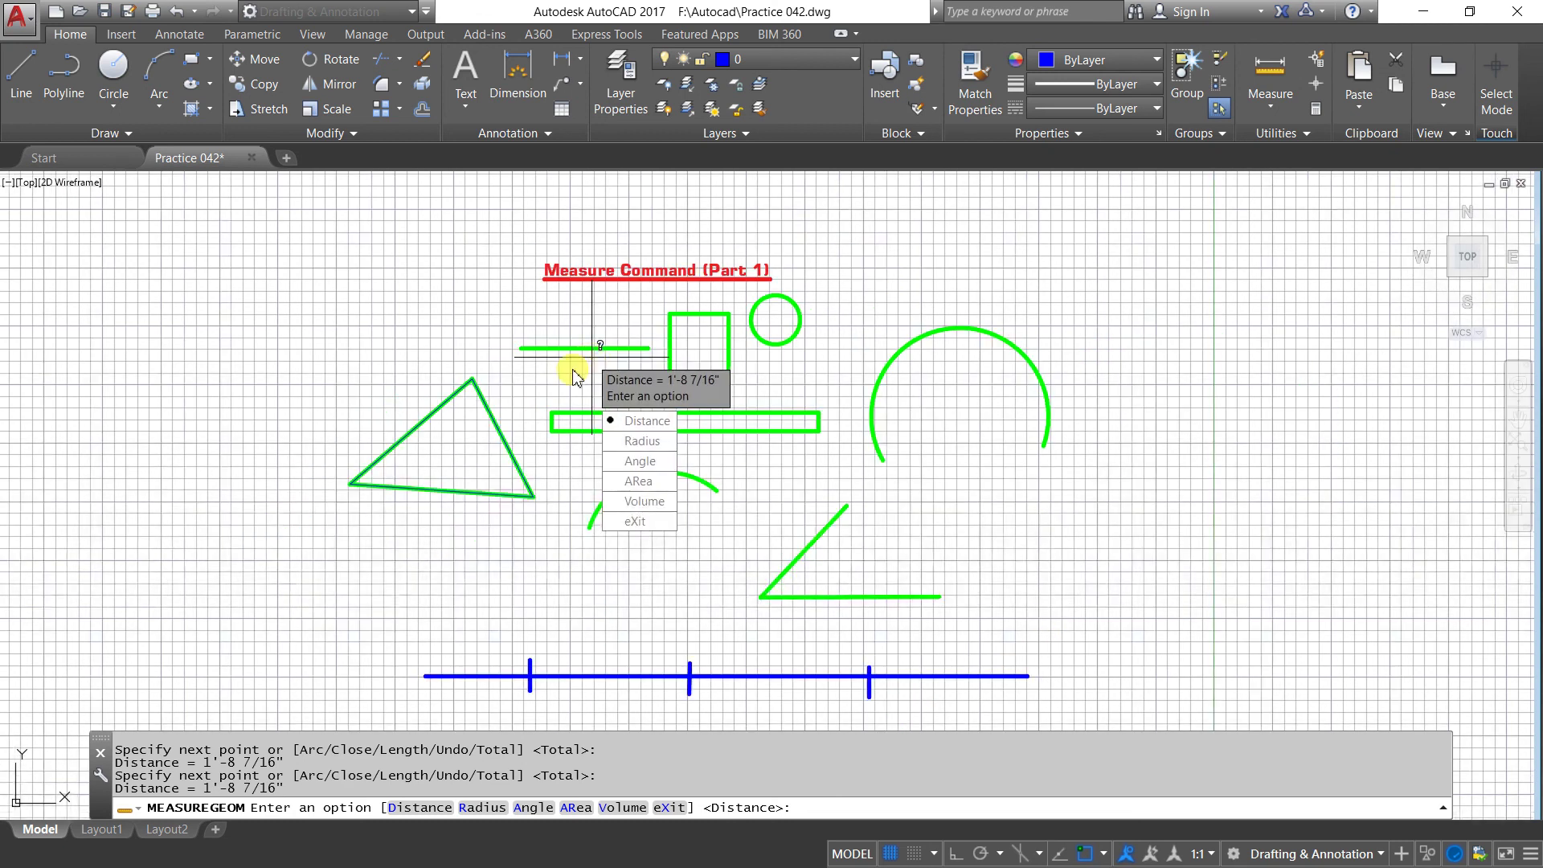
{"action": "scroll", "coordinate": [599, 338], "scroll_direction": "up", "scroll_amount": 2}
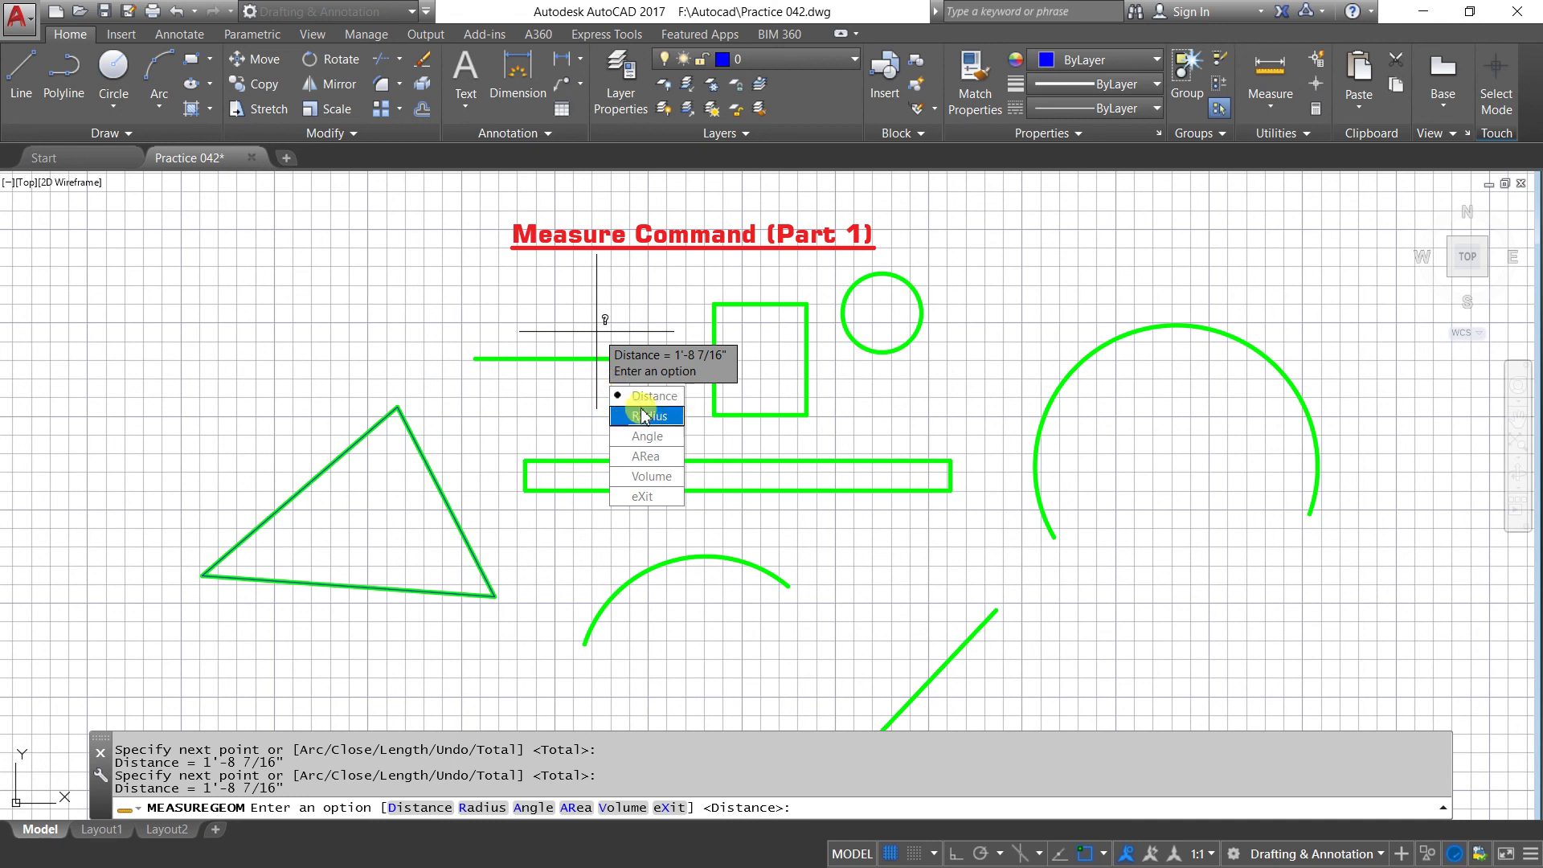
{"action": "scroll", "coordinate": [426, 355], "scroll_direction": "down", "scroll_amount": 3}
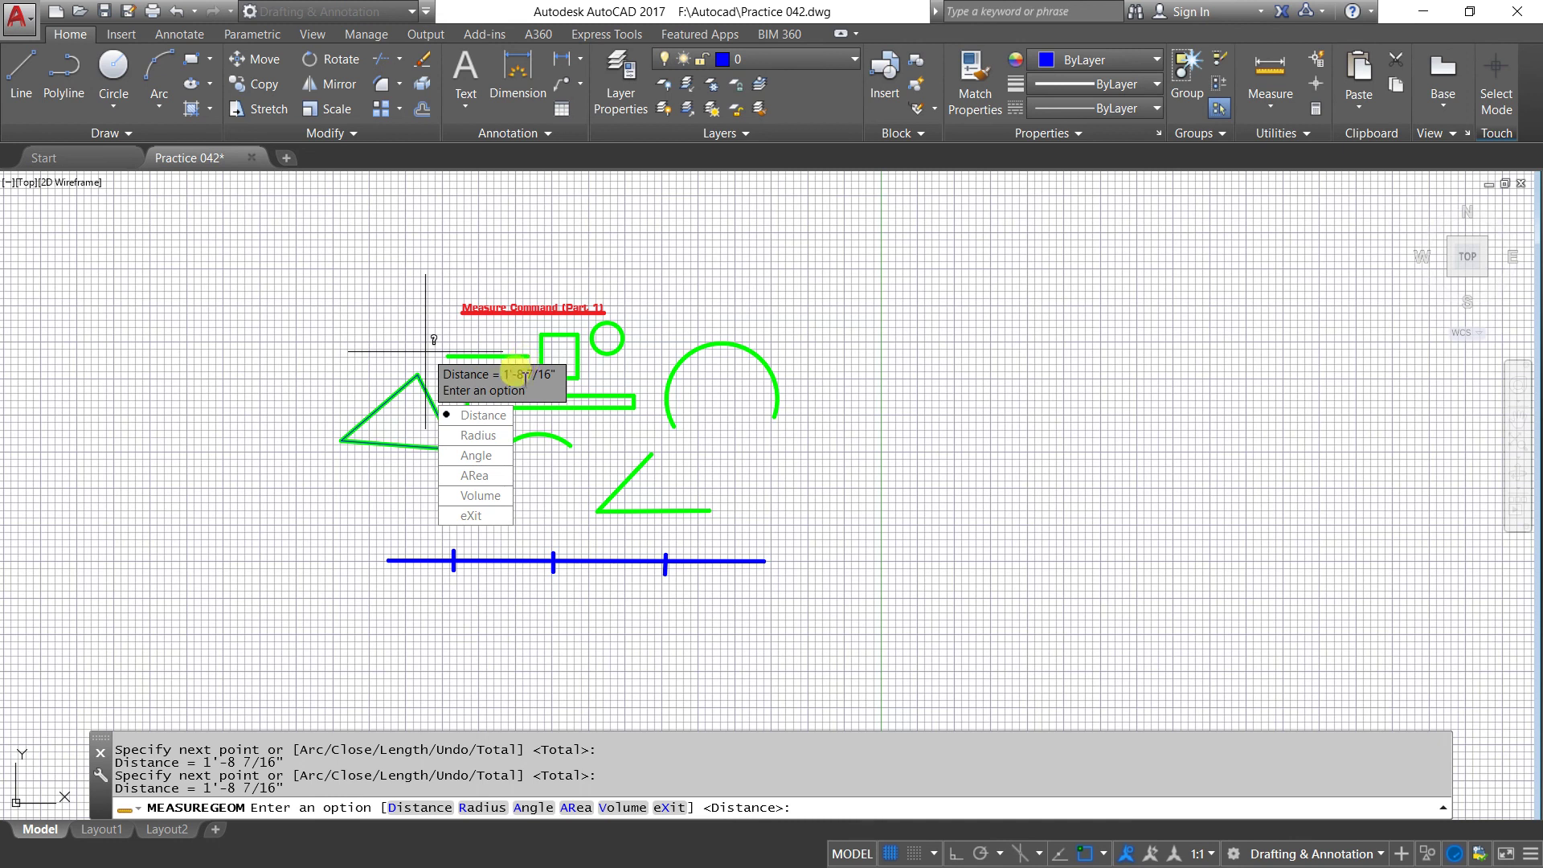
{"action": "scroll", "coordinate": [538, 323], "scroll_direction": "up", "scroll_amount": 2}
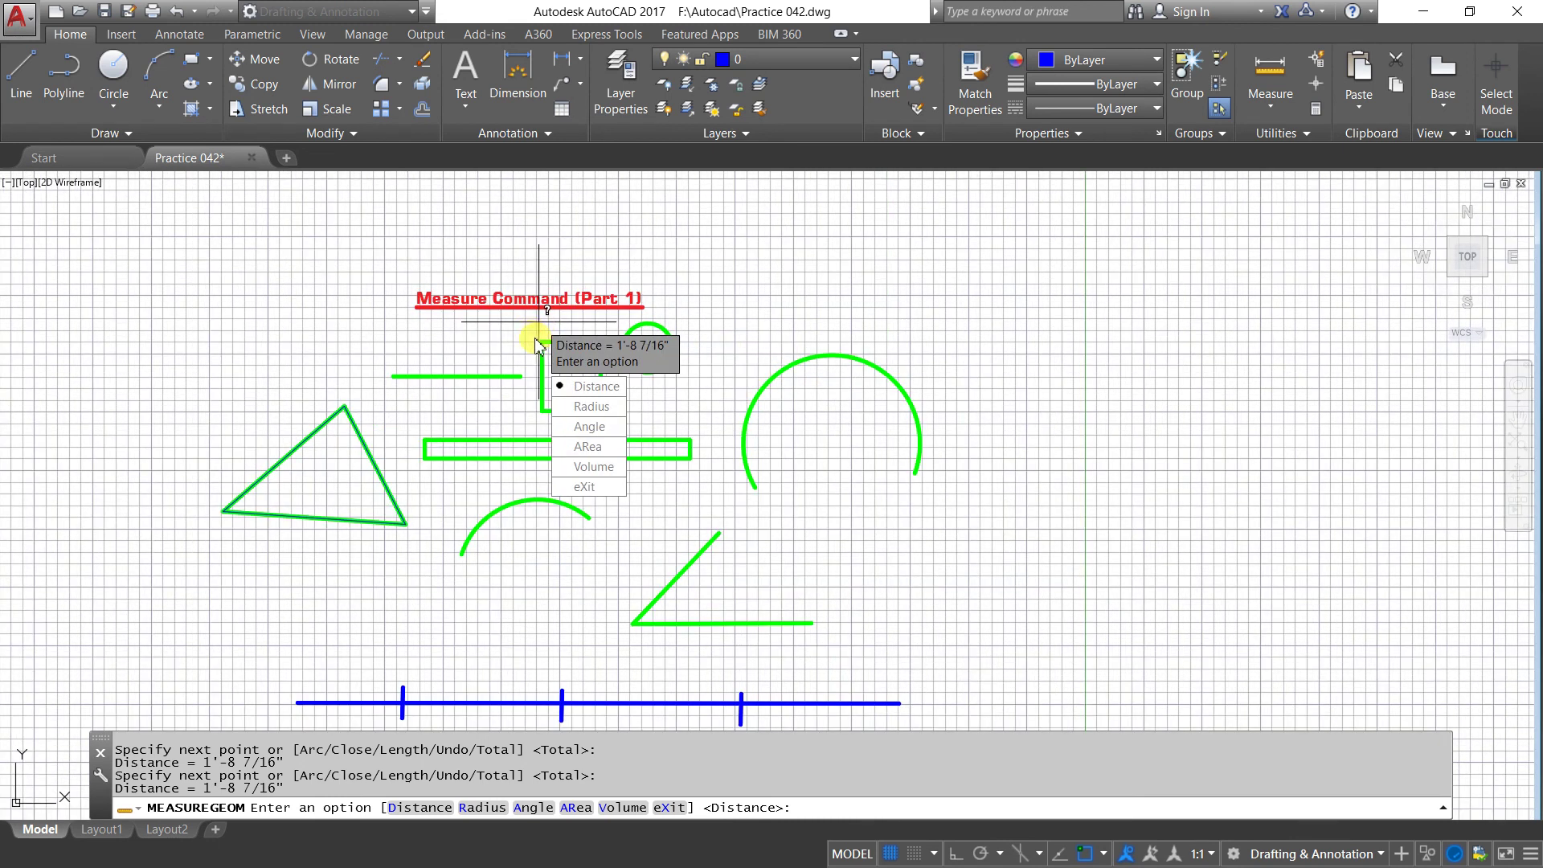
{"action": "scroll", "coordinate": [512, 359], "scroll_direction": "up", "scroll_amount": 2}
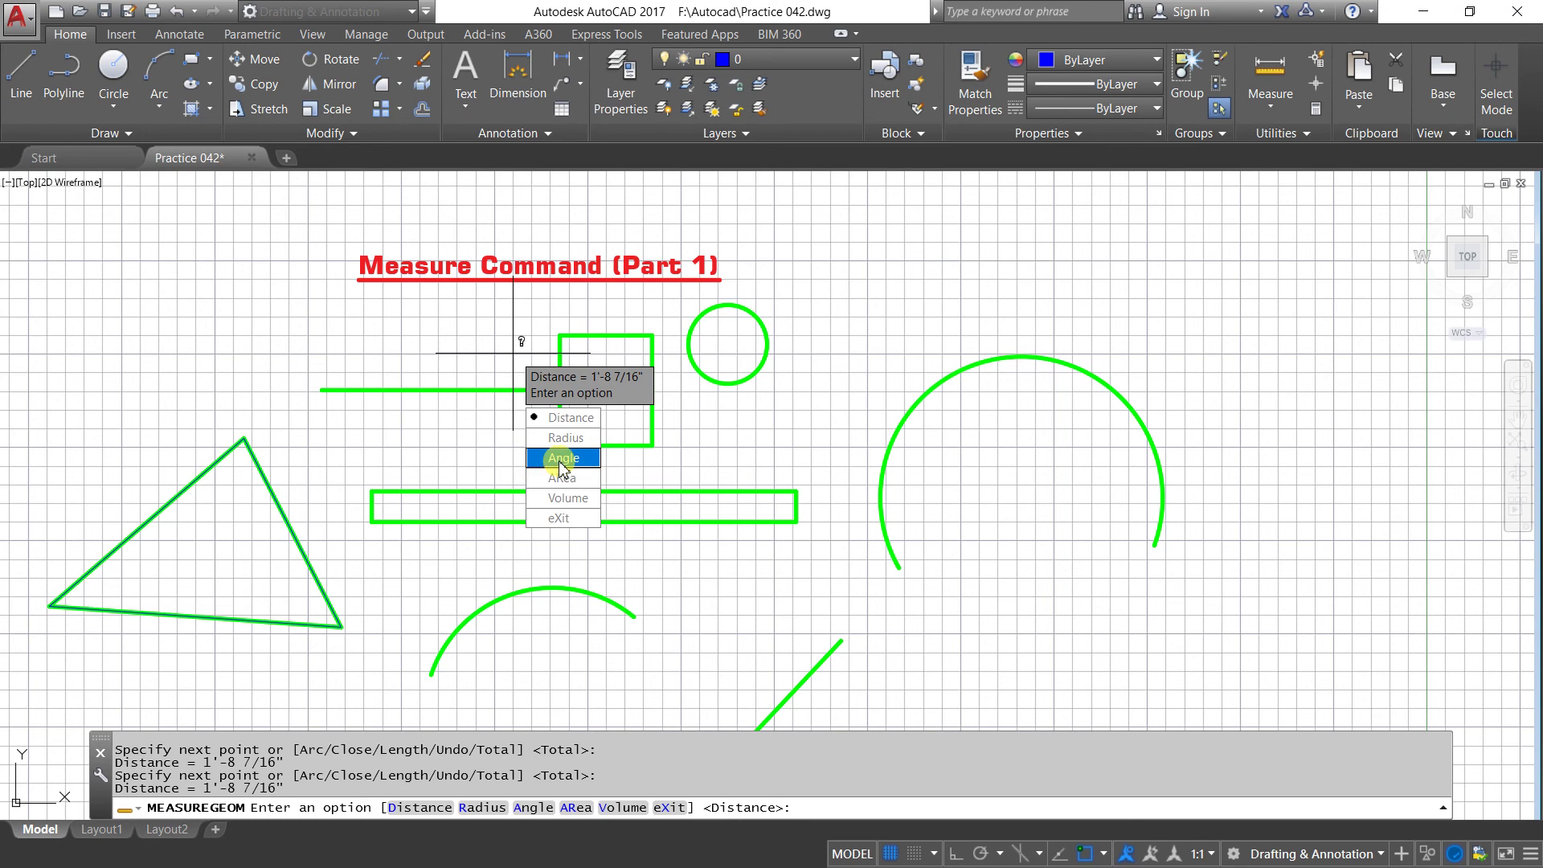
{"action": "left_click", "coordinate": [566, 522]}
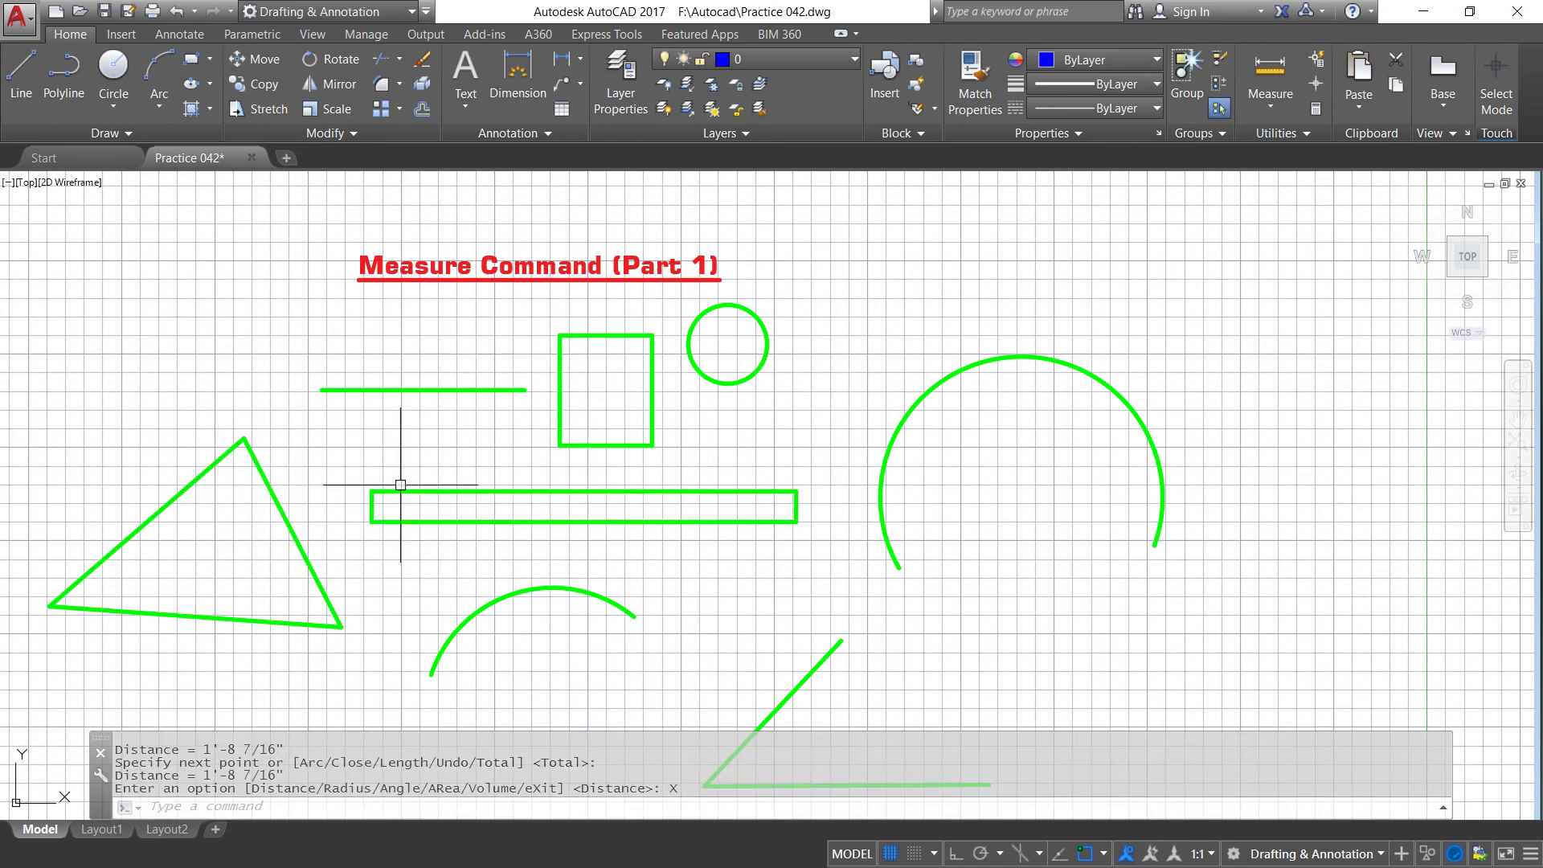
{"action": "scroll", "coordinate": [505, 487], "scroll_direction": "down", "scroll_amount": 1}
{"action": "scroll", "coordinate": [461, 502], "scroll_direction": "up", "scroll_amount": 1}
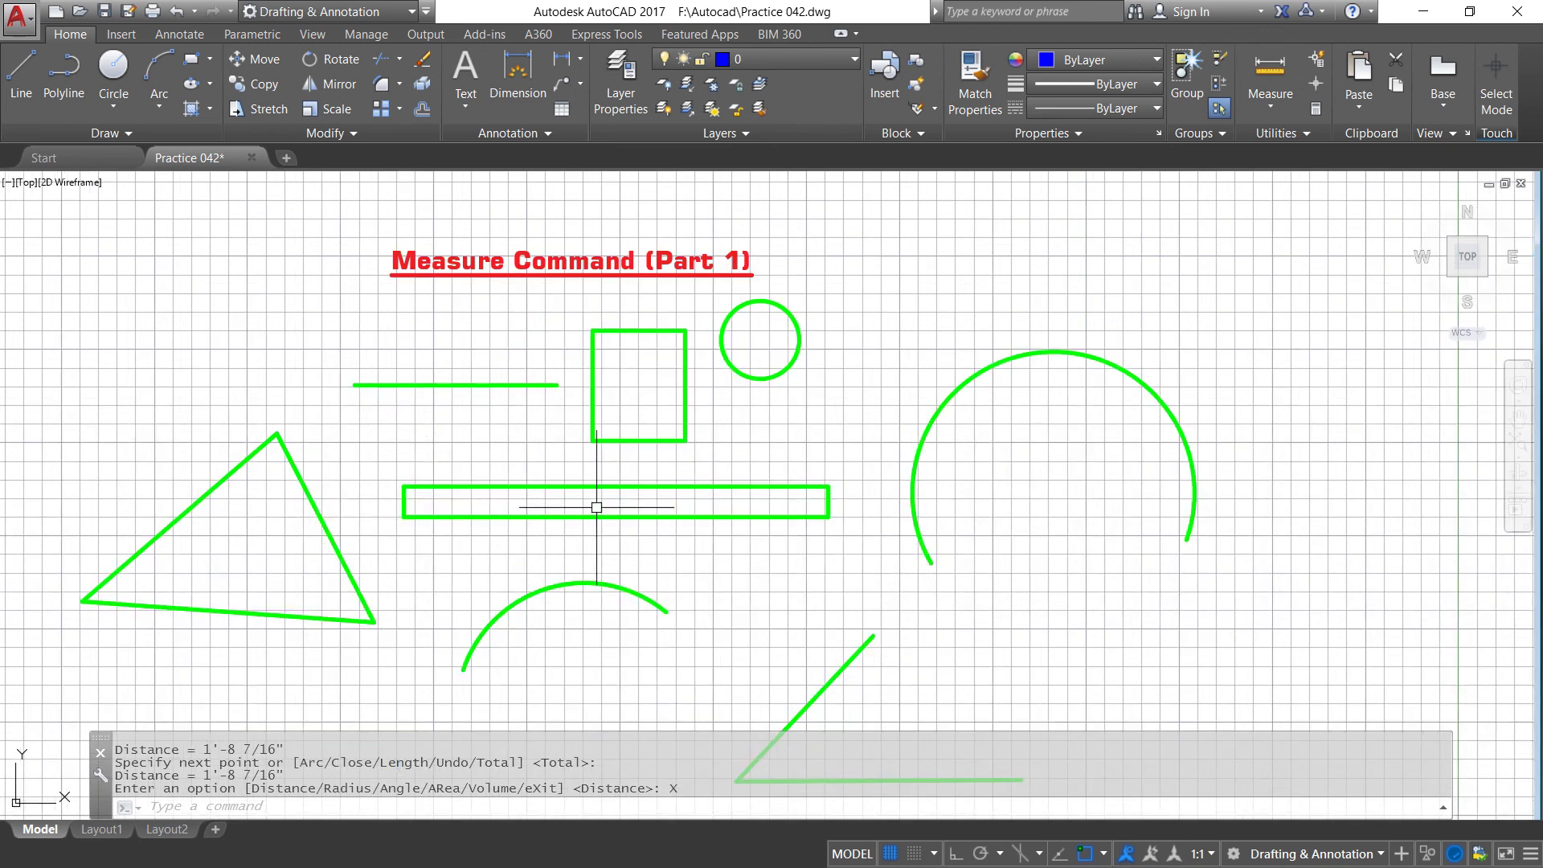
{"action": "scroll", "coordinate": [522, 469], "scroll_direction": "down", "scroll_amount": 1}
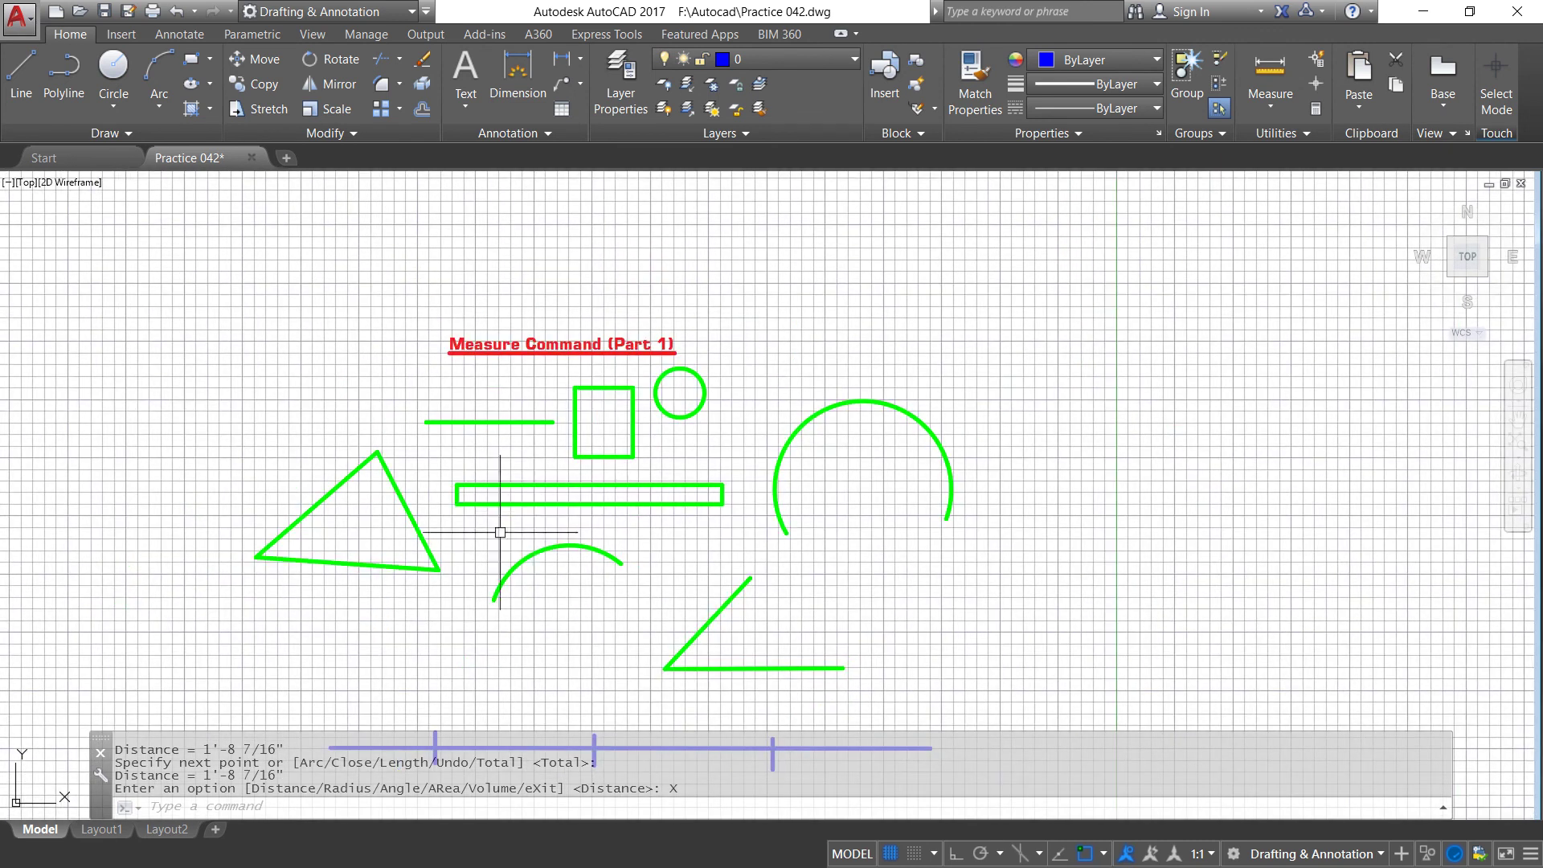
{"action": "scroll", "coordinate": [516, 563], "scroll_direction": "down", "scroll_amount": 1}
{"action": "scroll", "coordinate": [515, 582], "scroll_direction": "up", "scroll_amount": 2}
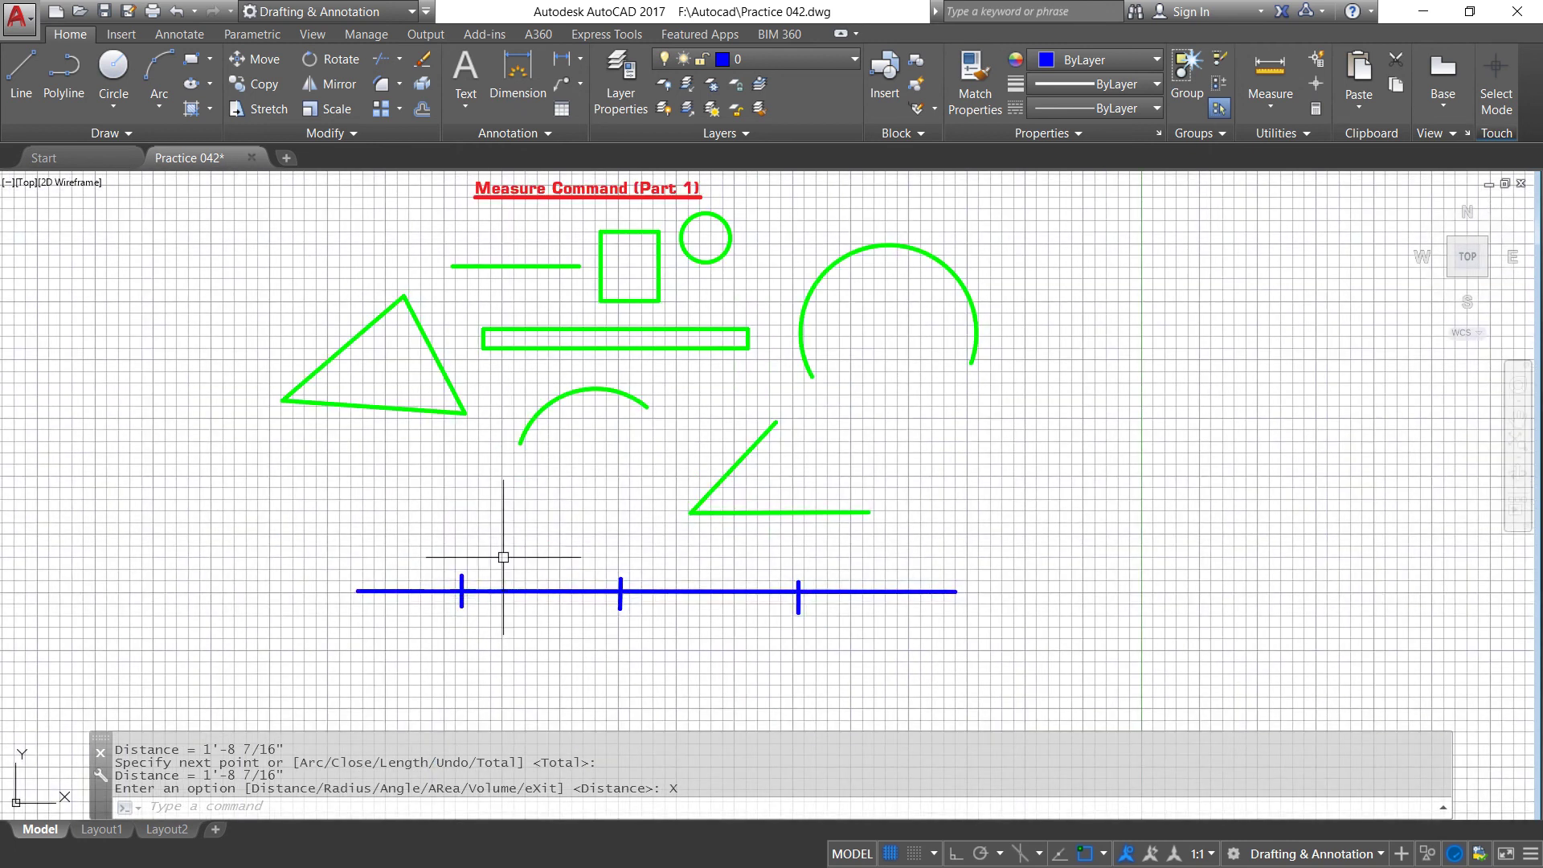